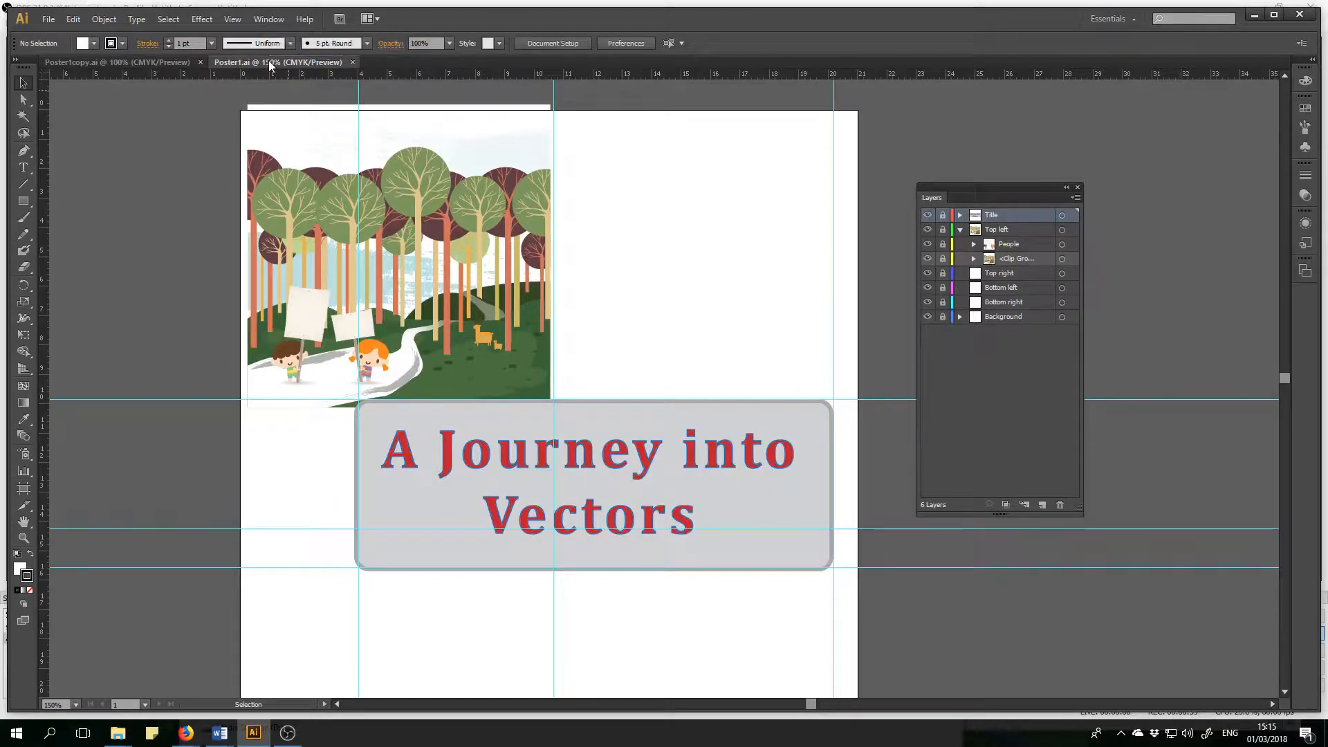
- In Poster1.ai, unlock the Top left layer together with its People and Clip Group sublayers
left_click(82, 61)
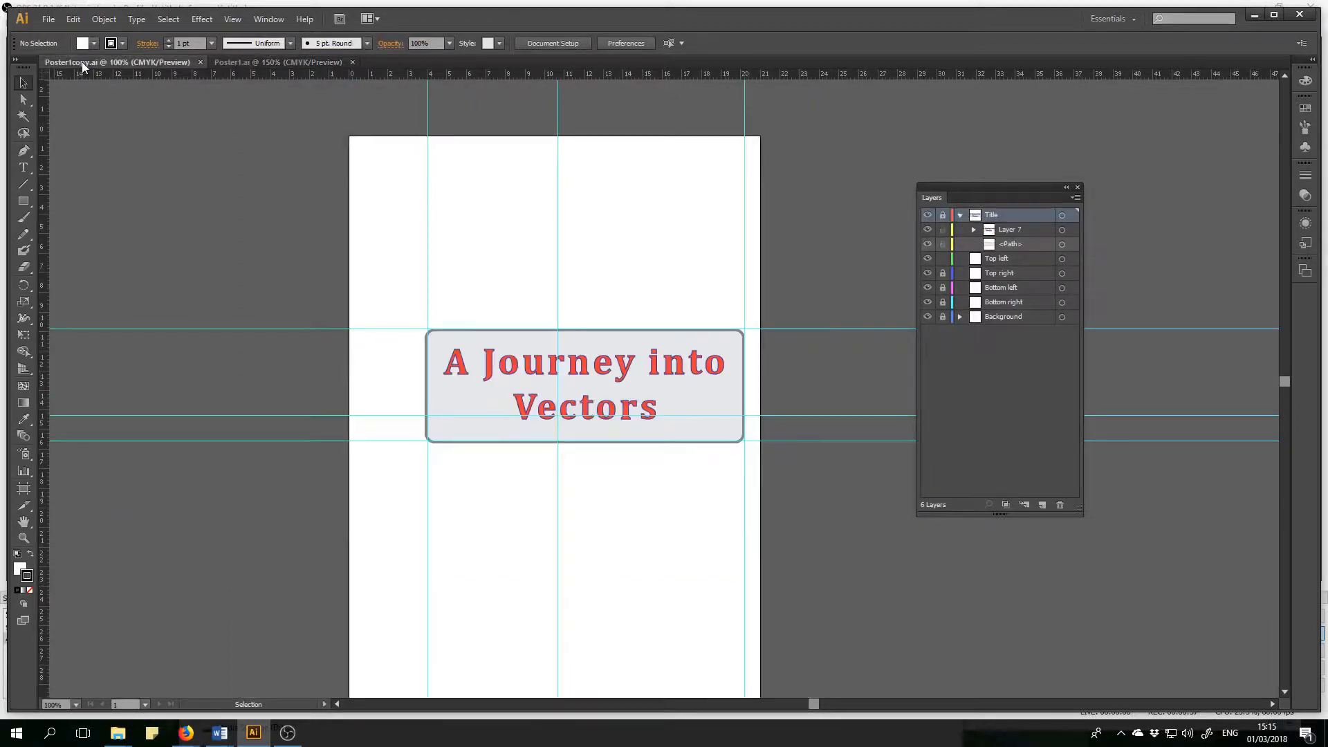
left_click(286, 63)
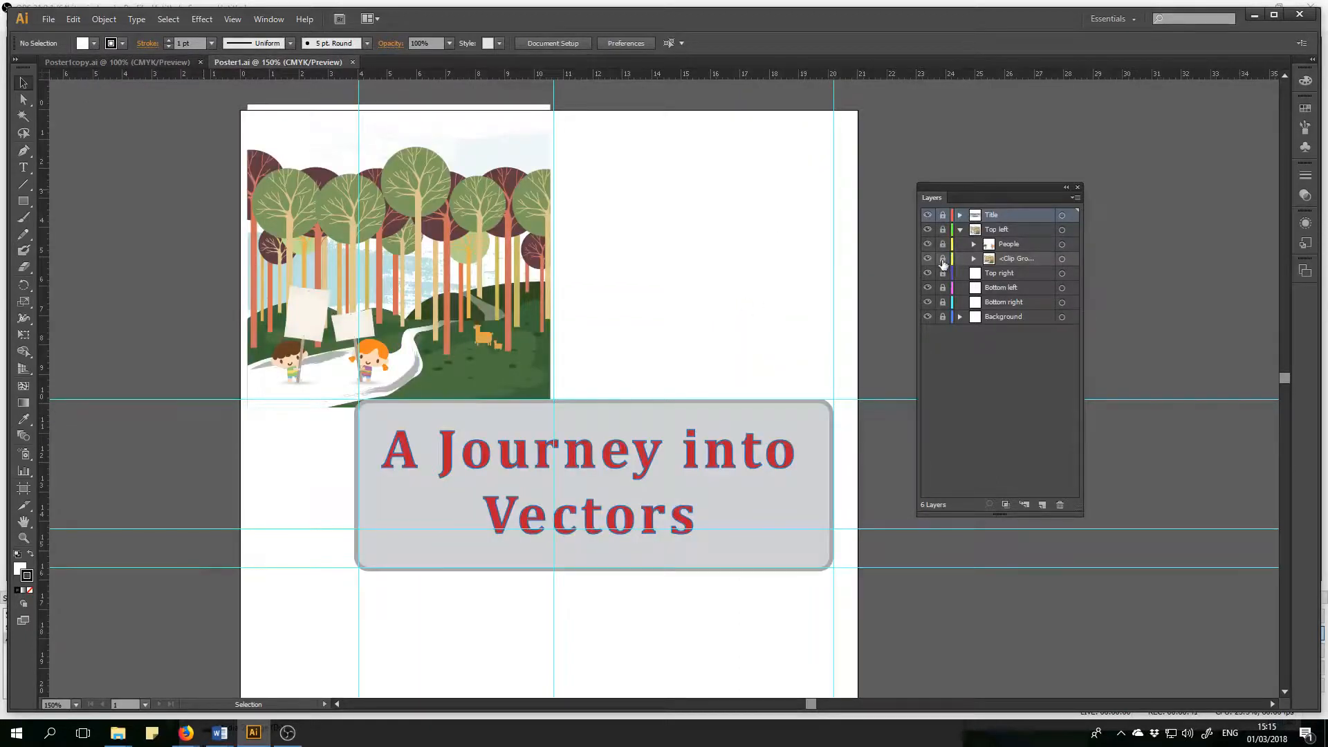
left_click(942, 244)
left_click(1043, 244)
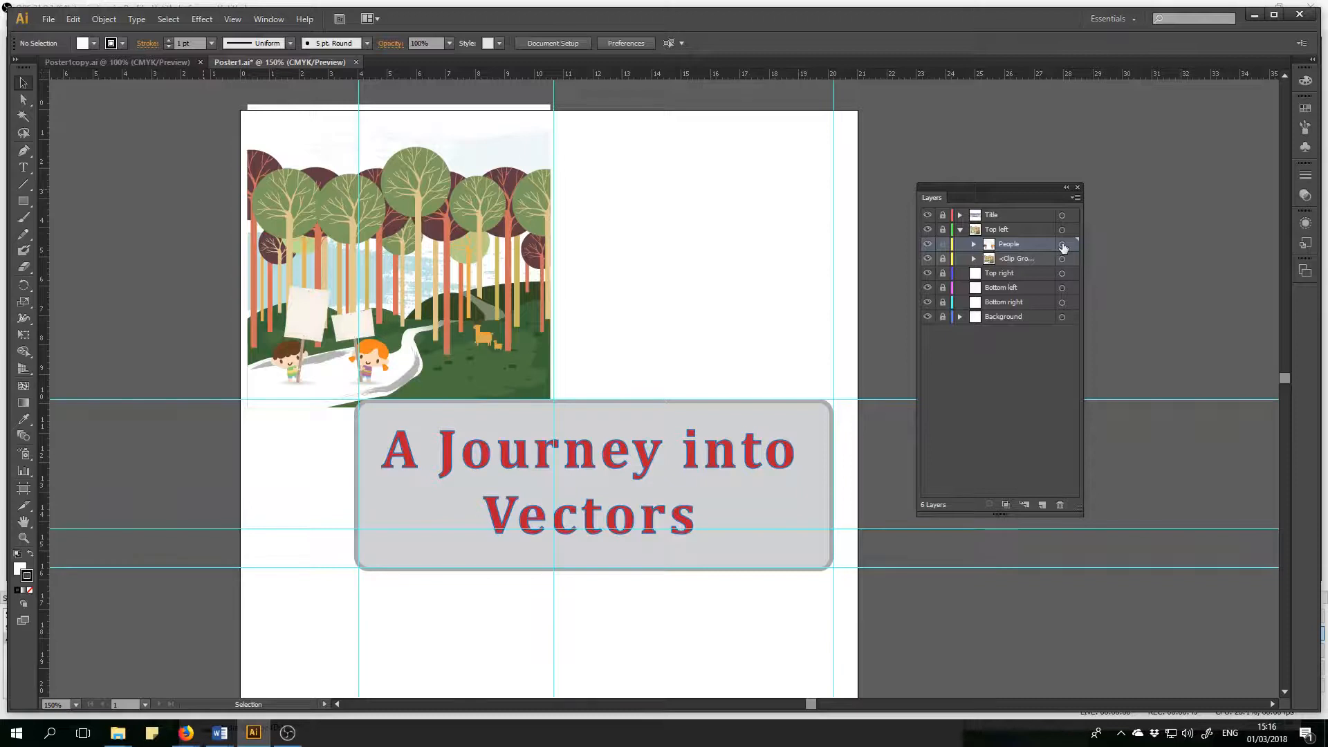
left_click(961, 231)
left_click(961, 231)
left_click(943, 231)
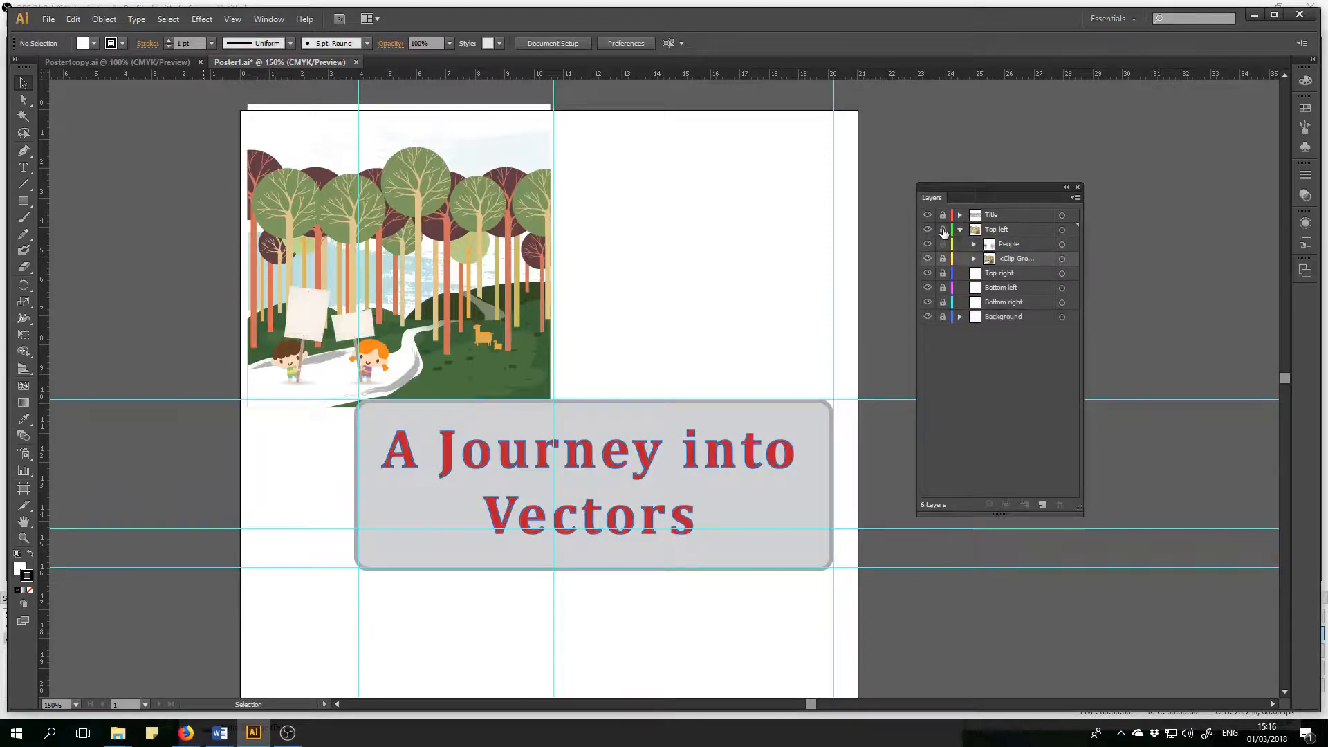
left_click(942, 258)
- Target the artwork of both the People and Clip Group sublayers and copy it
left_click(1061, 244)
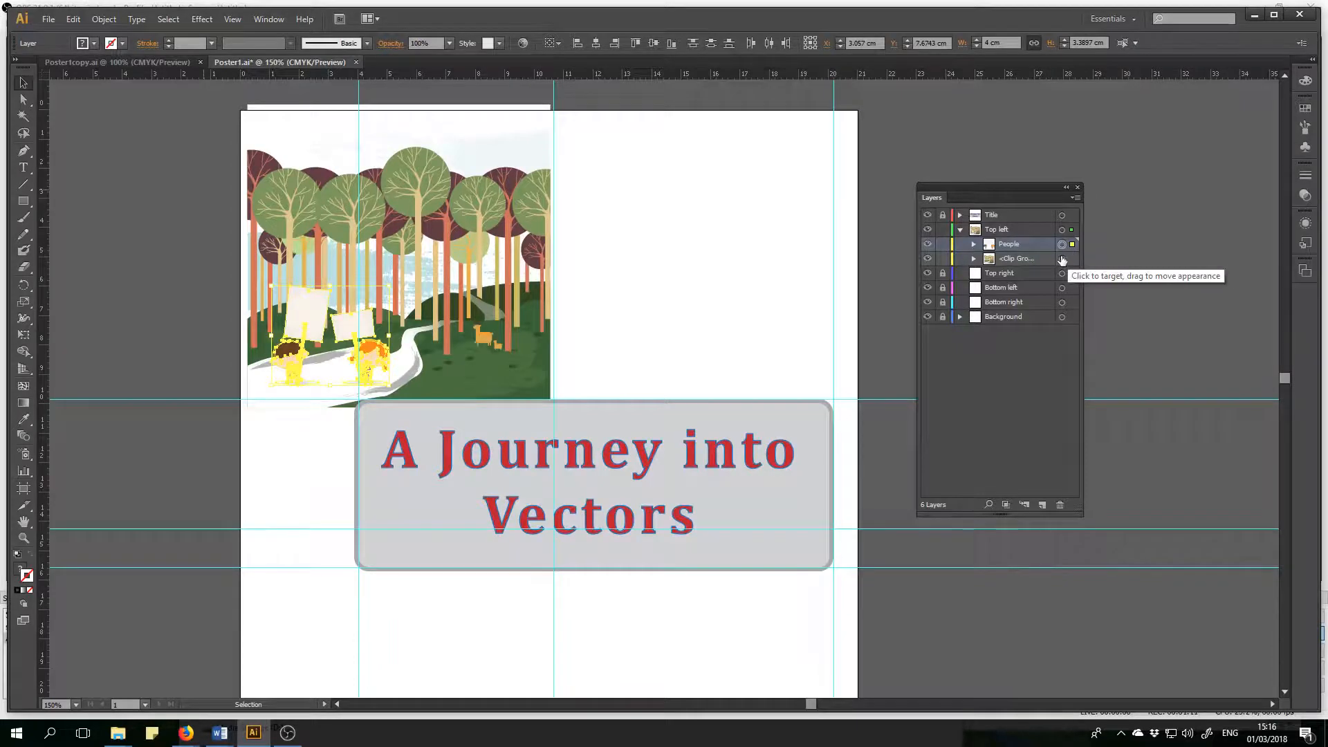
left_click(1061, 259, "shift")
left_click(73, 19)
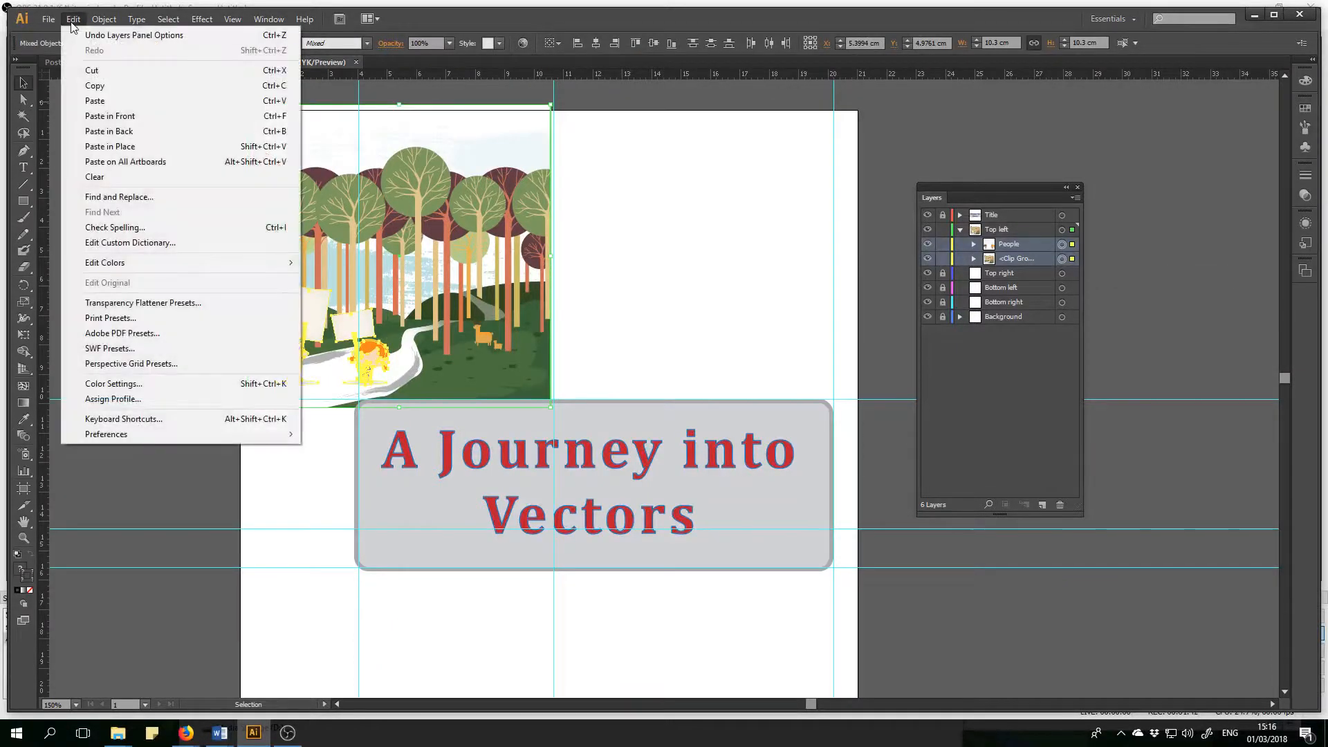
left_click(98, 85)
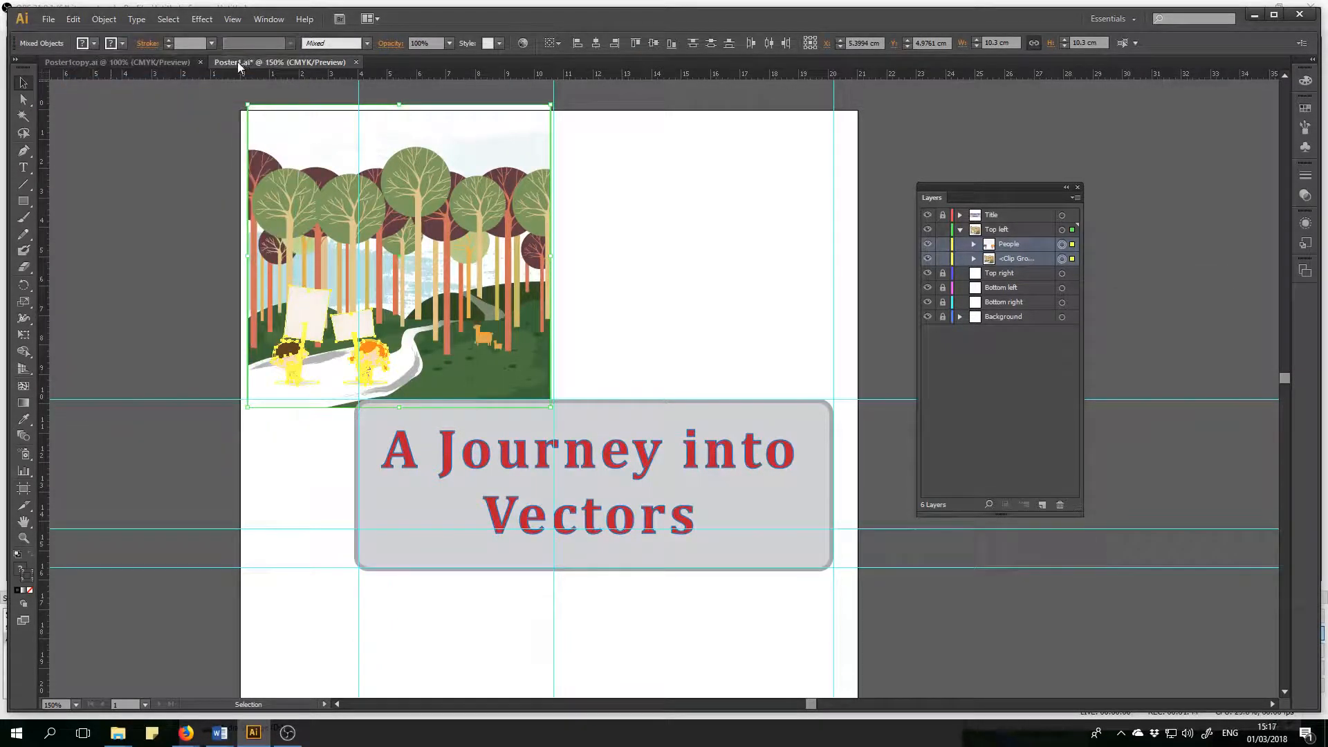
- Switch to Poster1copy.ai, collapse the Title layer and paste the copied artwork into the Top left layer
left_click(135, 64)
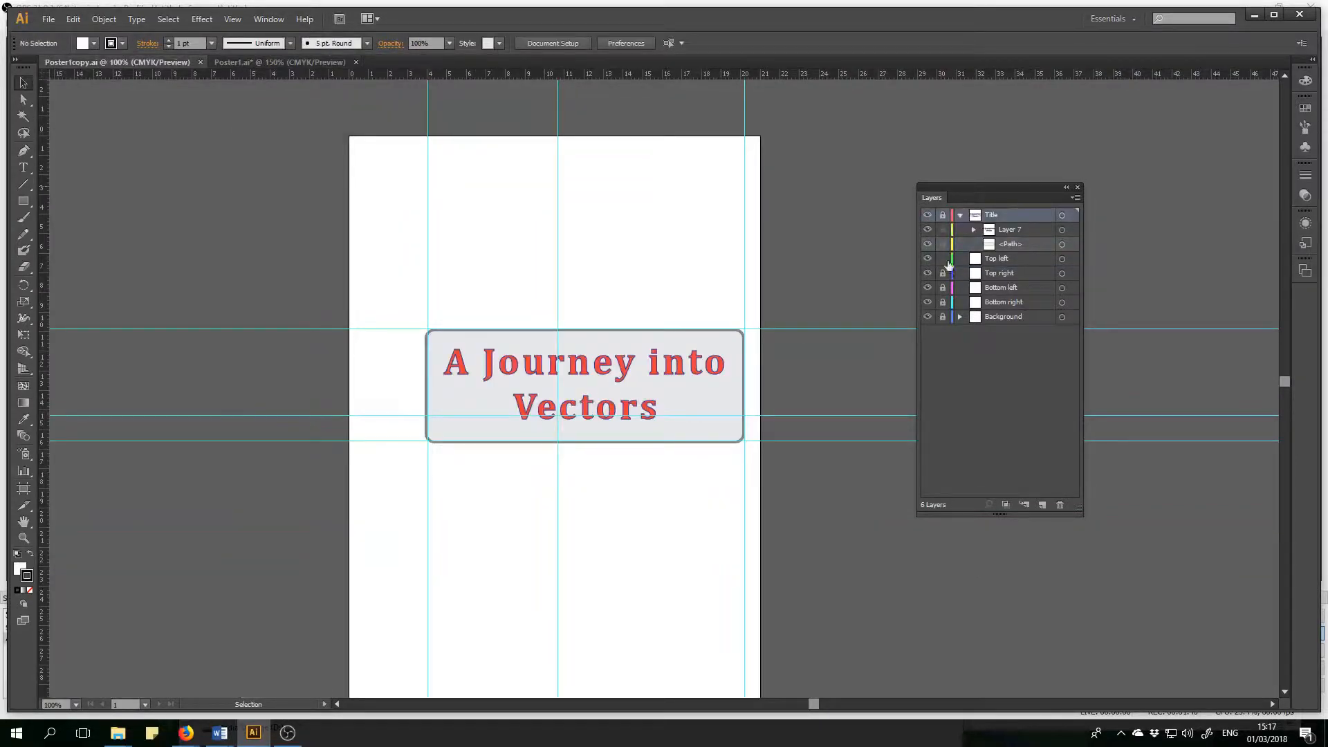
left_click(959, 217)
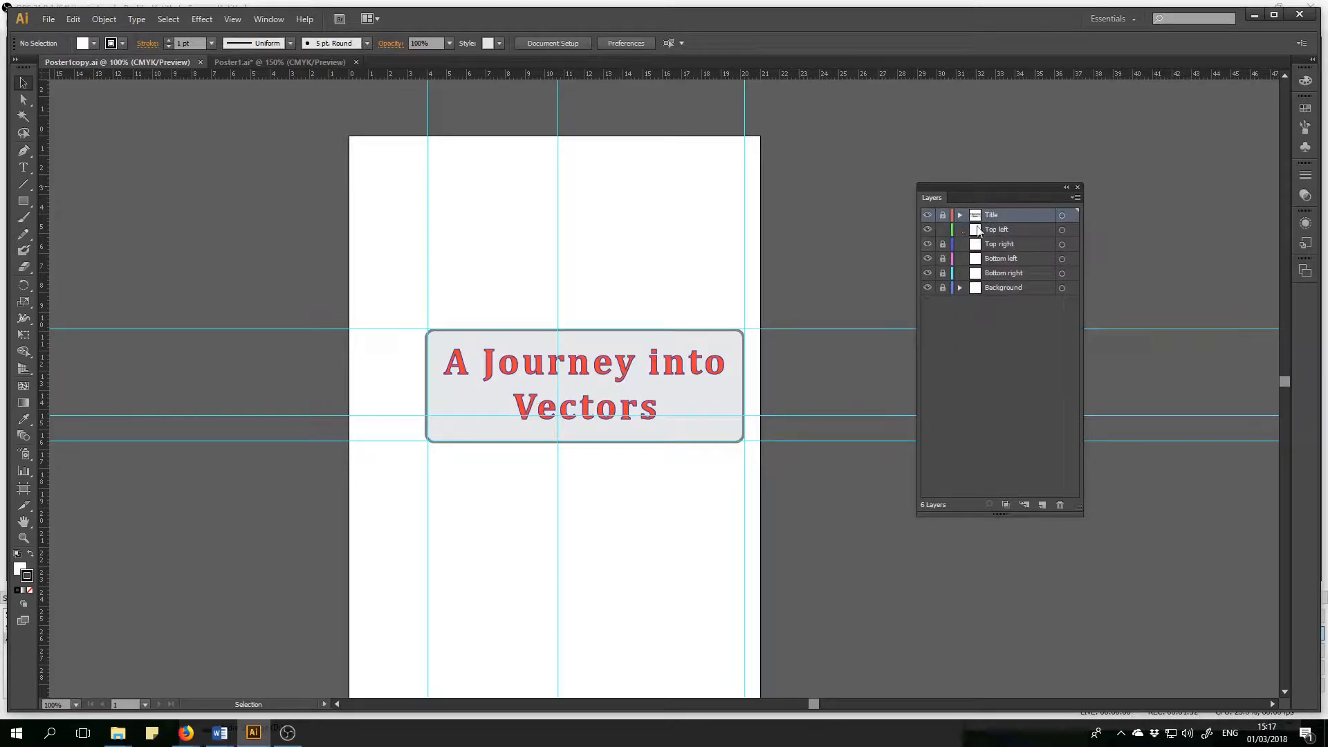
left_click(1010, 231)
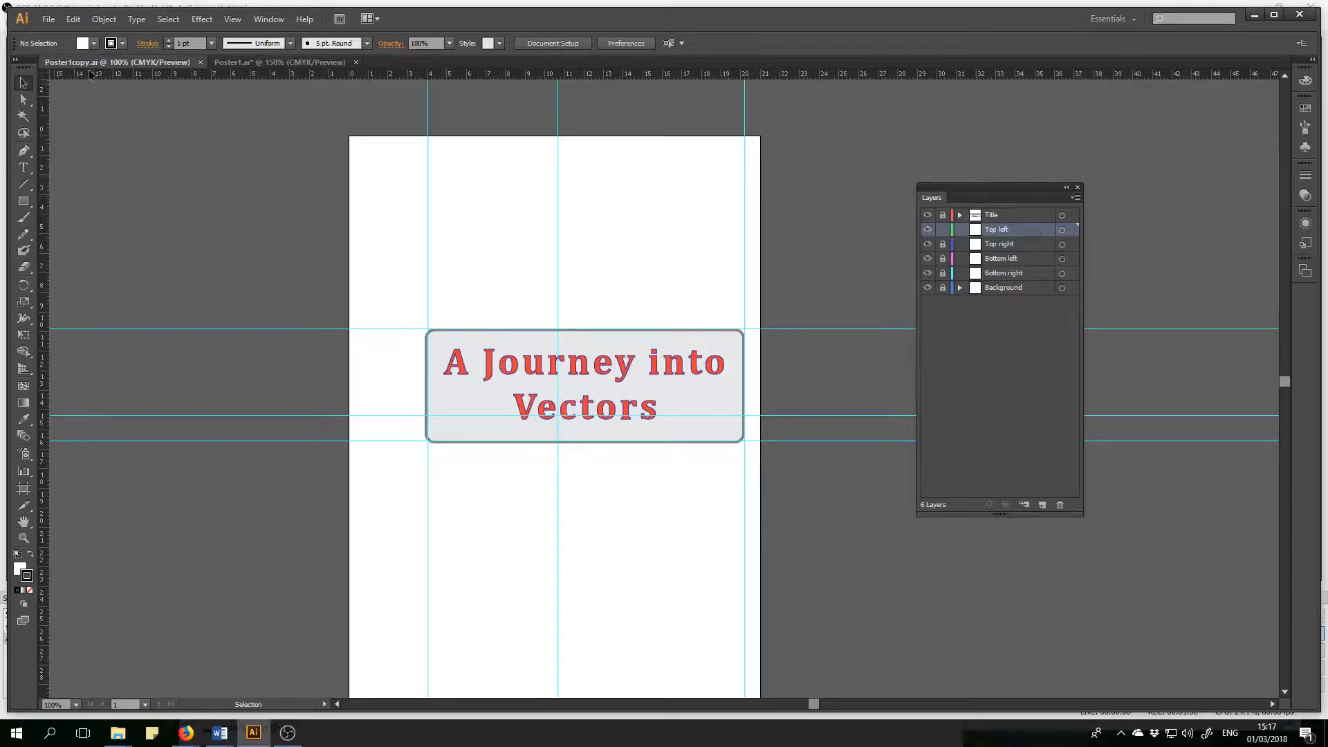
left_click(72, 22)
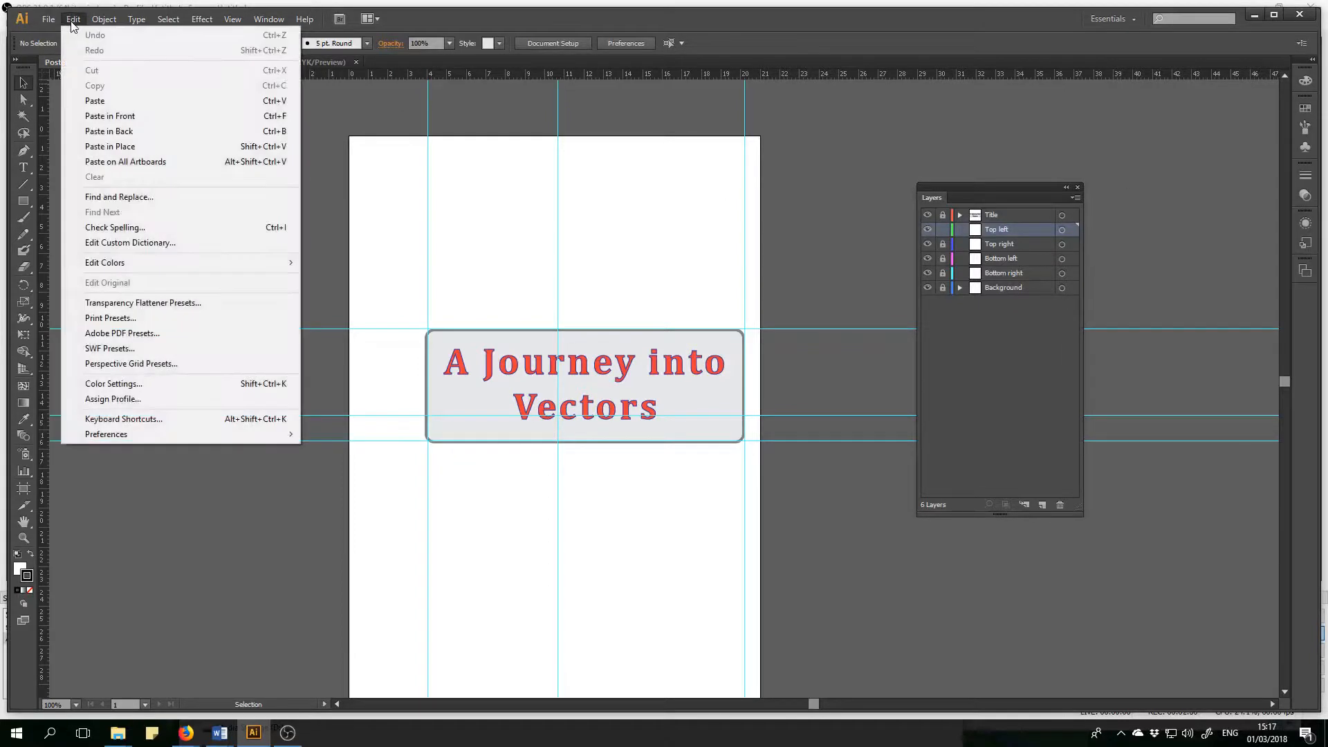
left_click(97, 101)
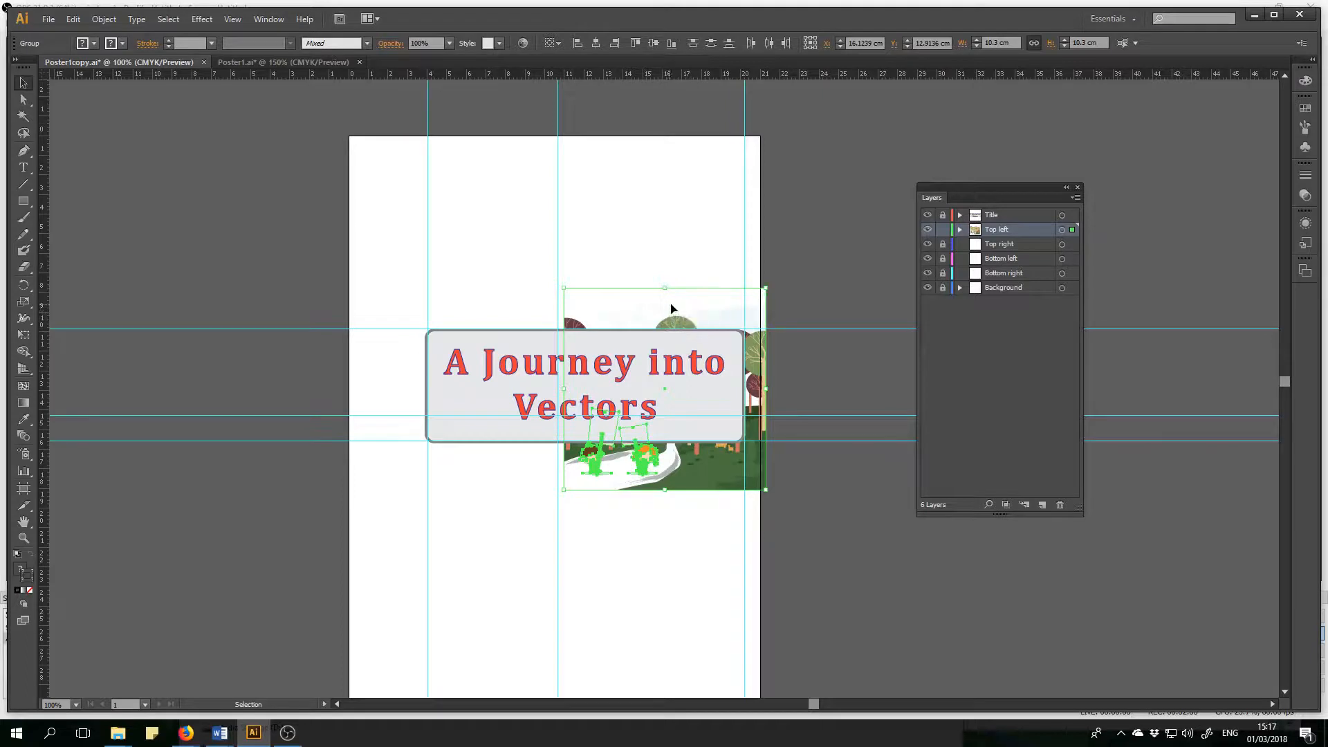
- Move the pasted forest picture into the page's upper-left quarter above the title, nudge it down and left, and deselect it
left_click_drag(672, 322, 463, 171)
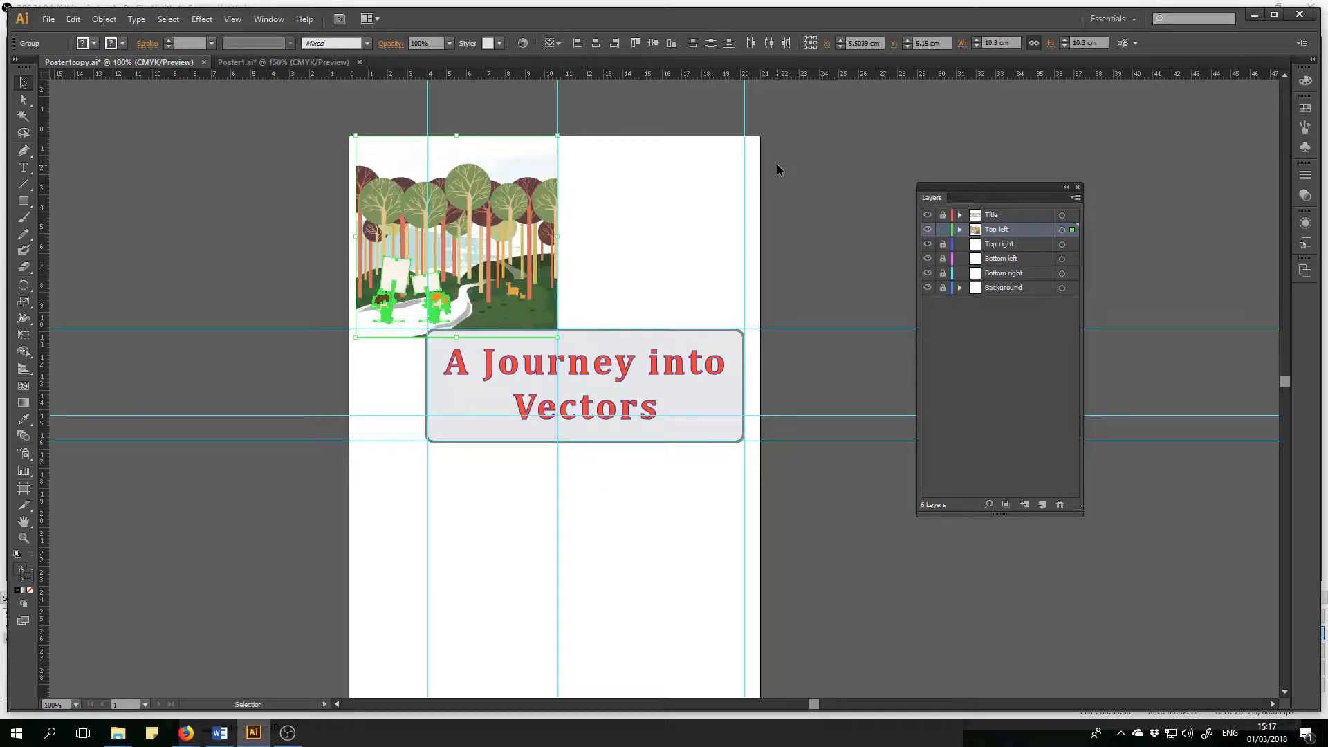
key("Down")
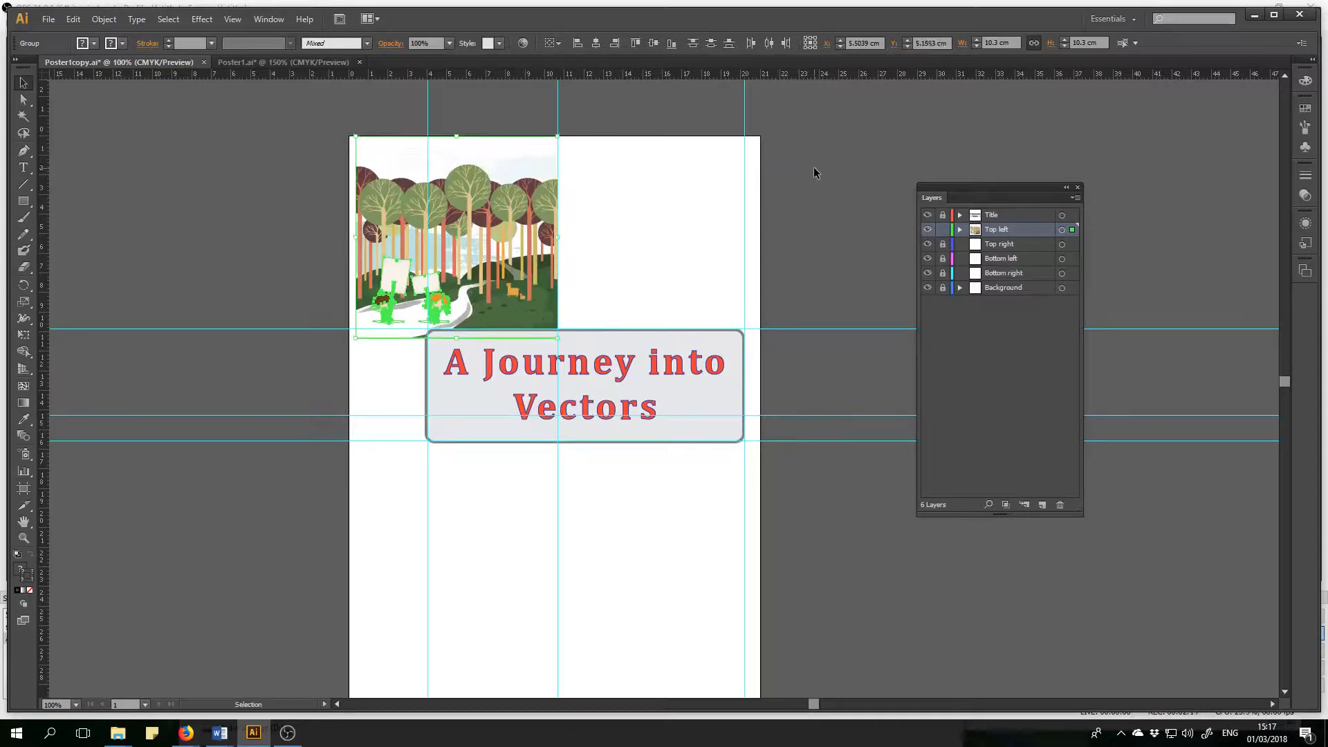
key("Left")
key("Left")
key("Left")
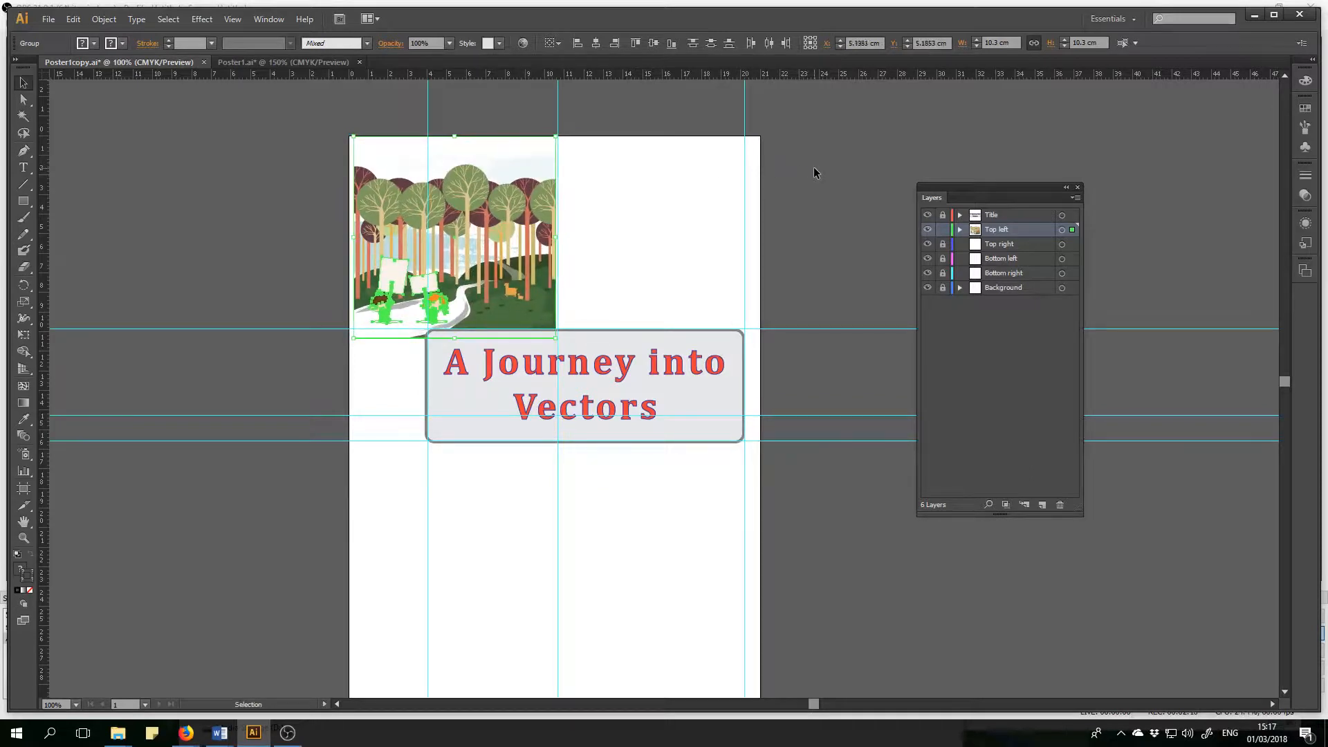
left_click(846, 266)
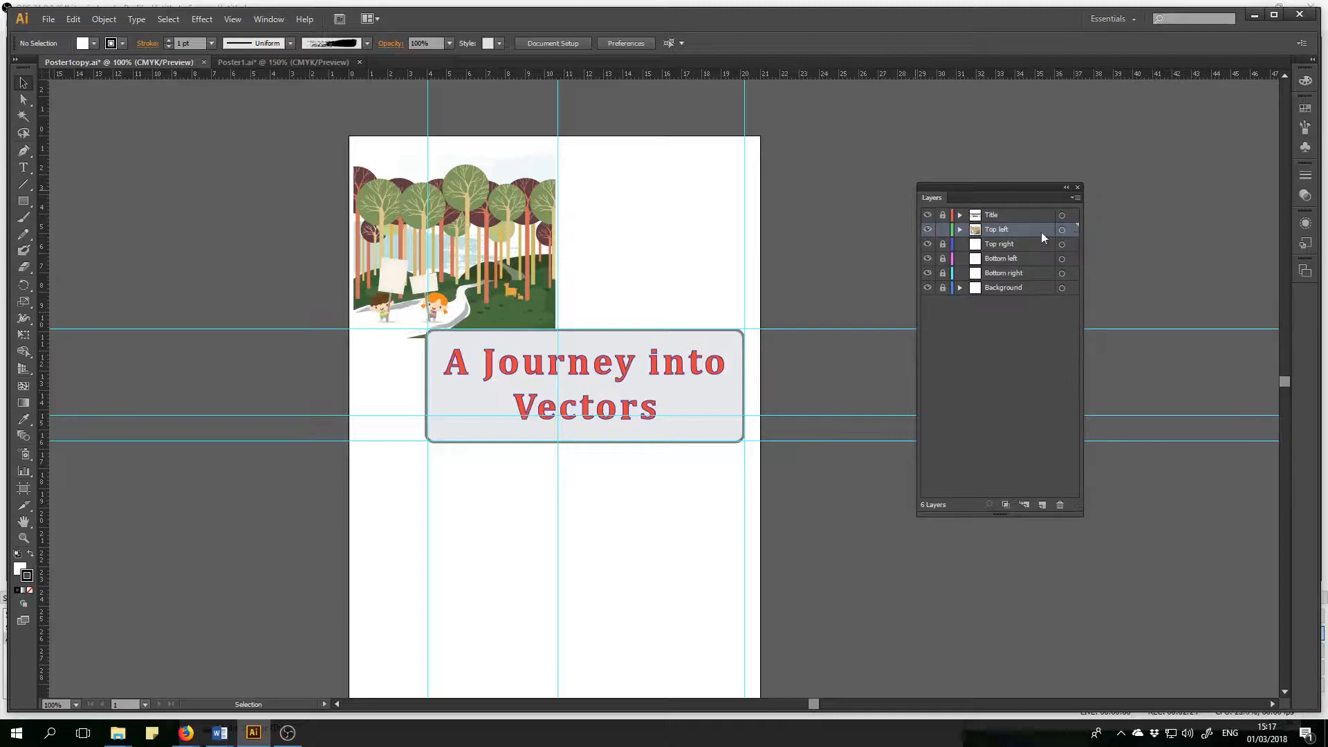
- Return to Poster1.ai and reselect the People and Clip Group sublayers together, targeting the artwork of both
left_click(245, 63)
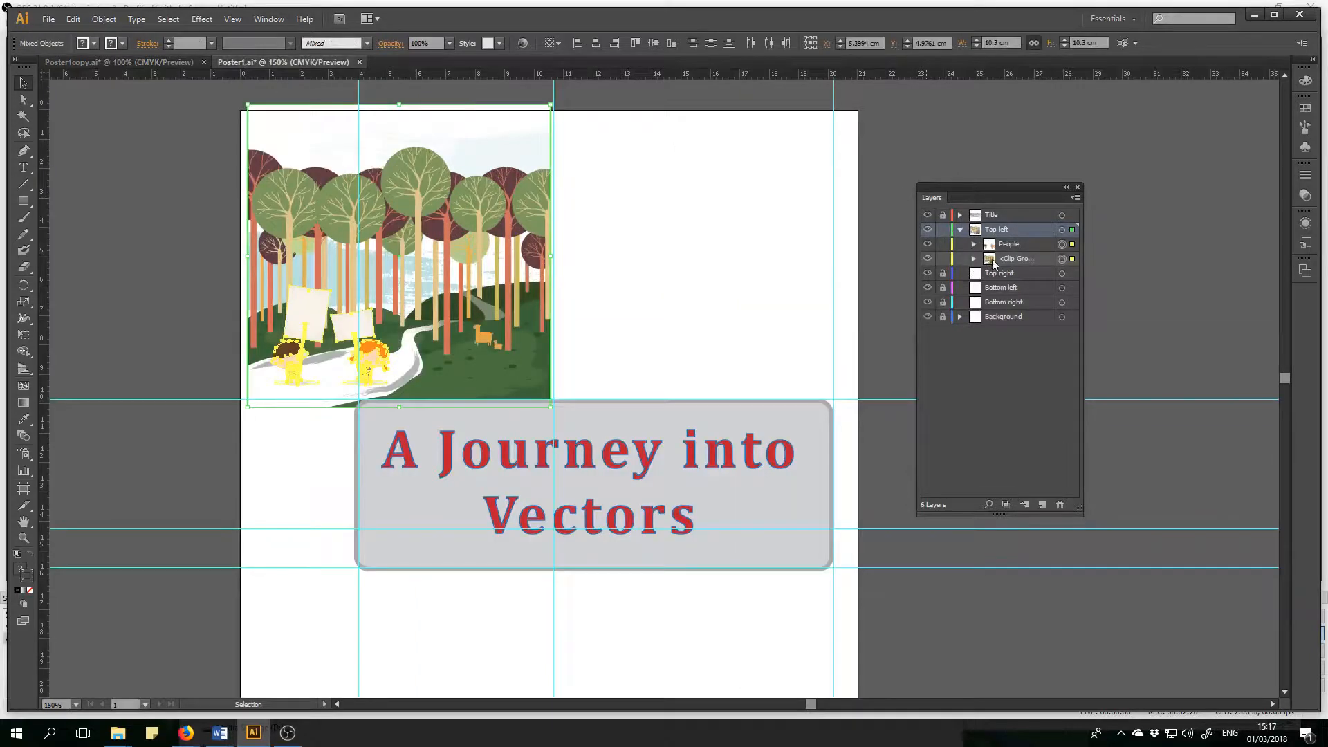
left_click(1037, 246)
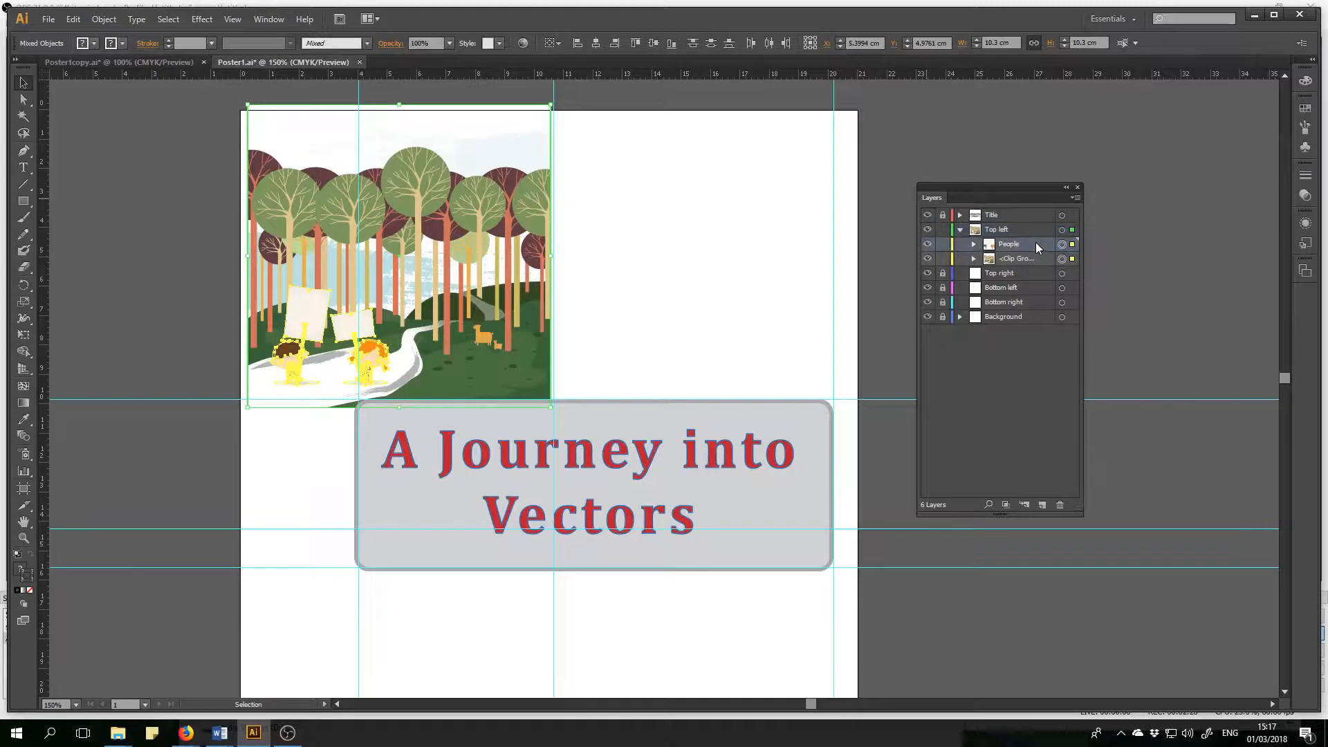
left_click(1031, 260, "shift")
left_click(1139, 279)
left_click(1044, 273)
left_click(1041, 242)
left_click(1036, 256, "shift")
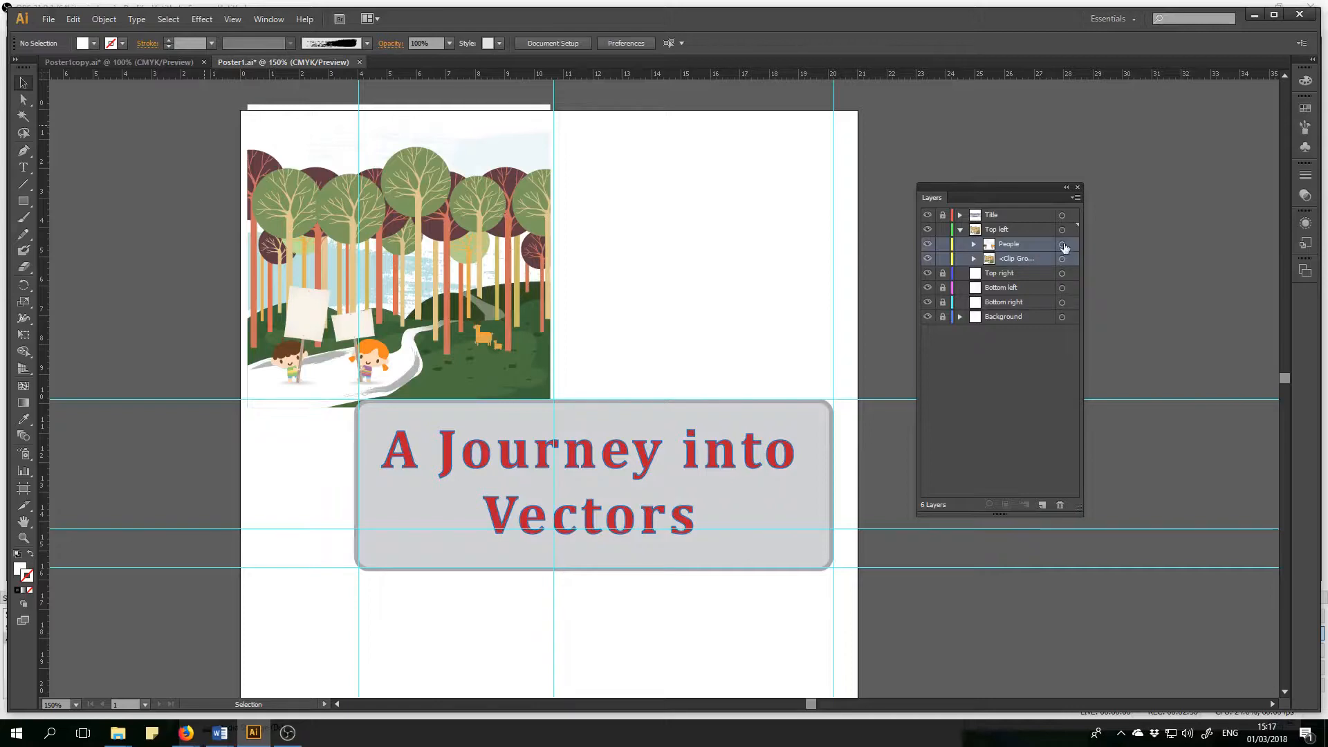
left_click(1063, 244)
left_click(1061, 260, "shift")
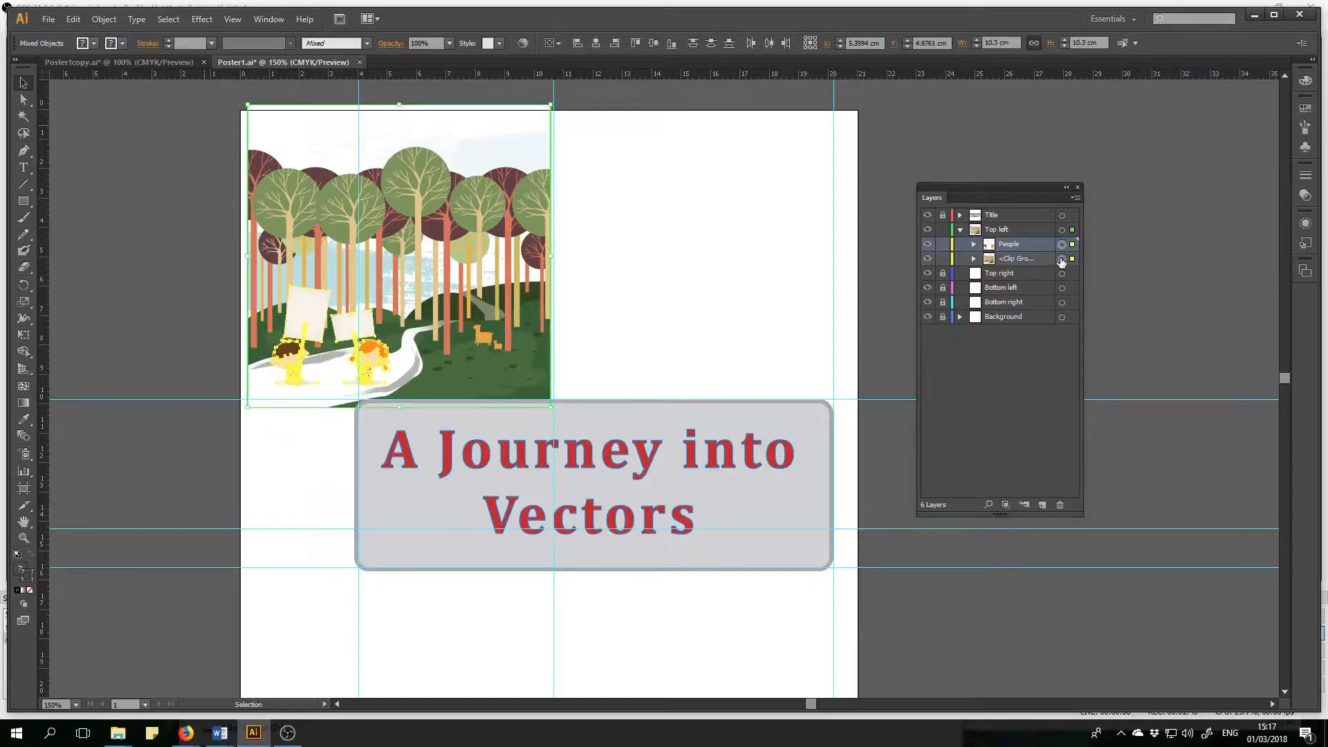
left_click(1035, 257, "ctrl")
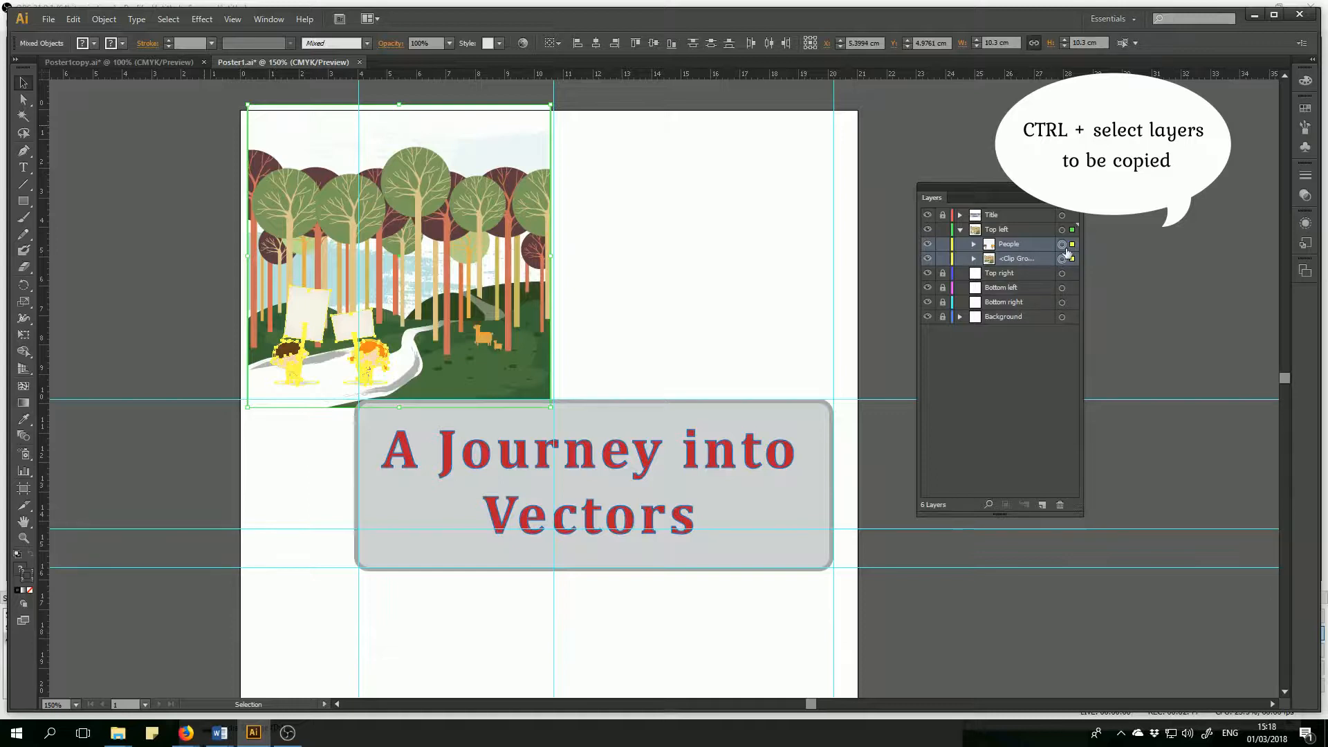
- Make the Top right layer active and sample the dark green hill behind the trees as the fill colour with the Eyedropper
left_click(1178, 272)
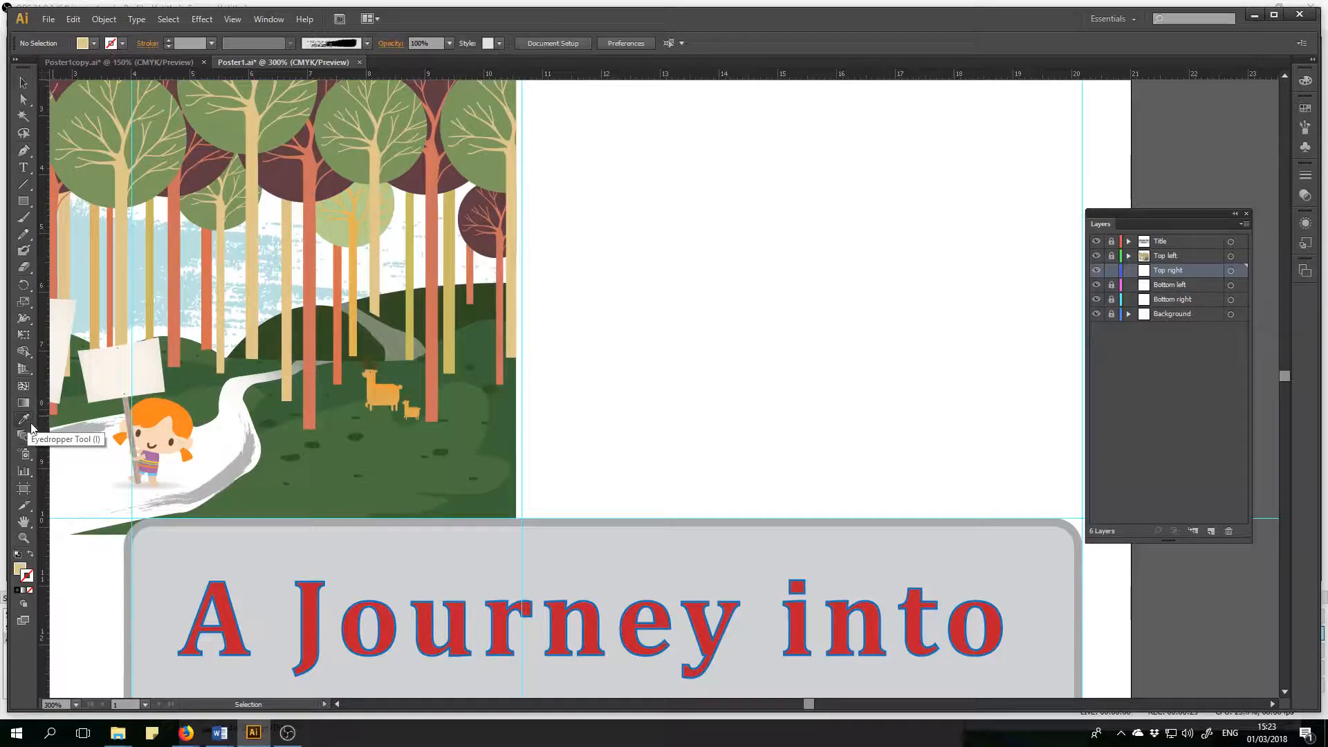
left_click_drag(25, 424, 75, 420)
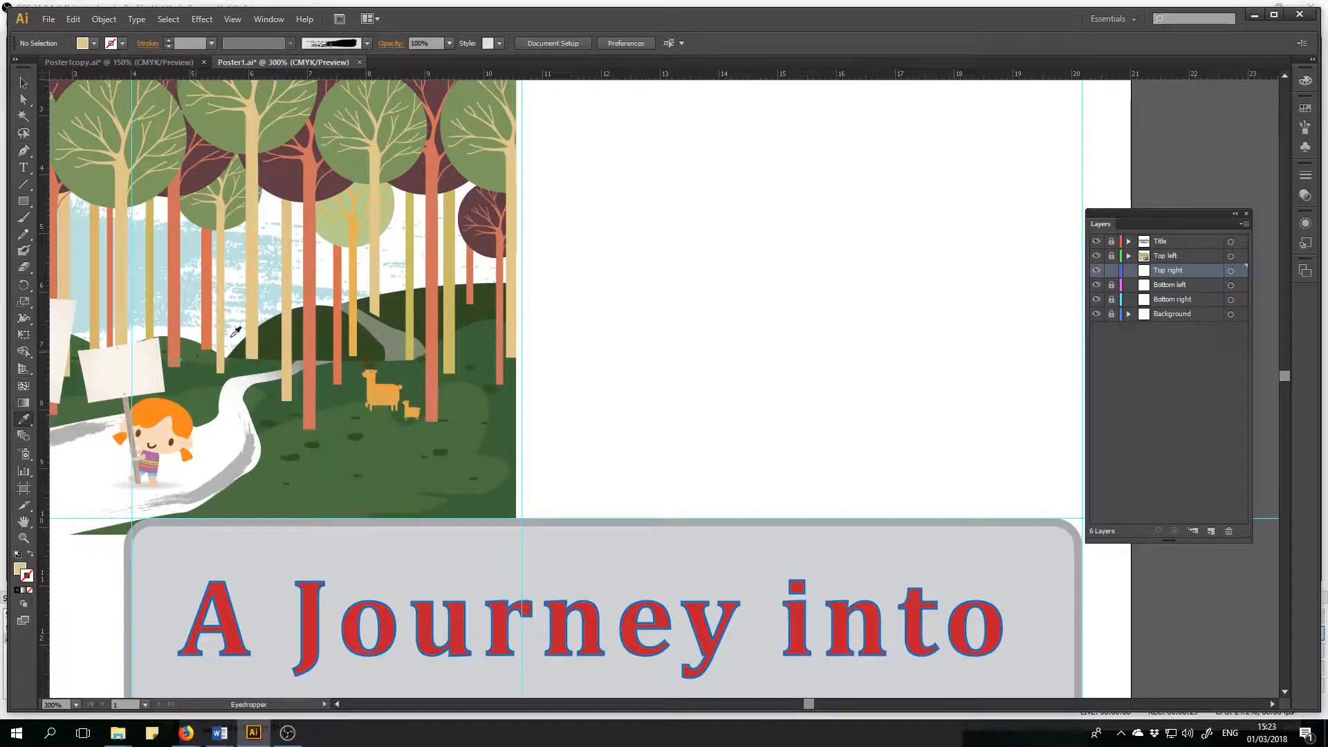
left_click(491, 297)
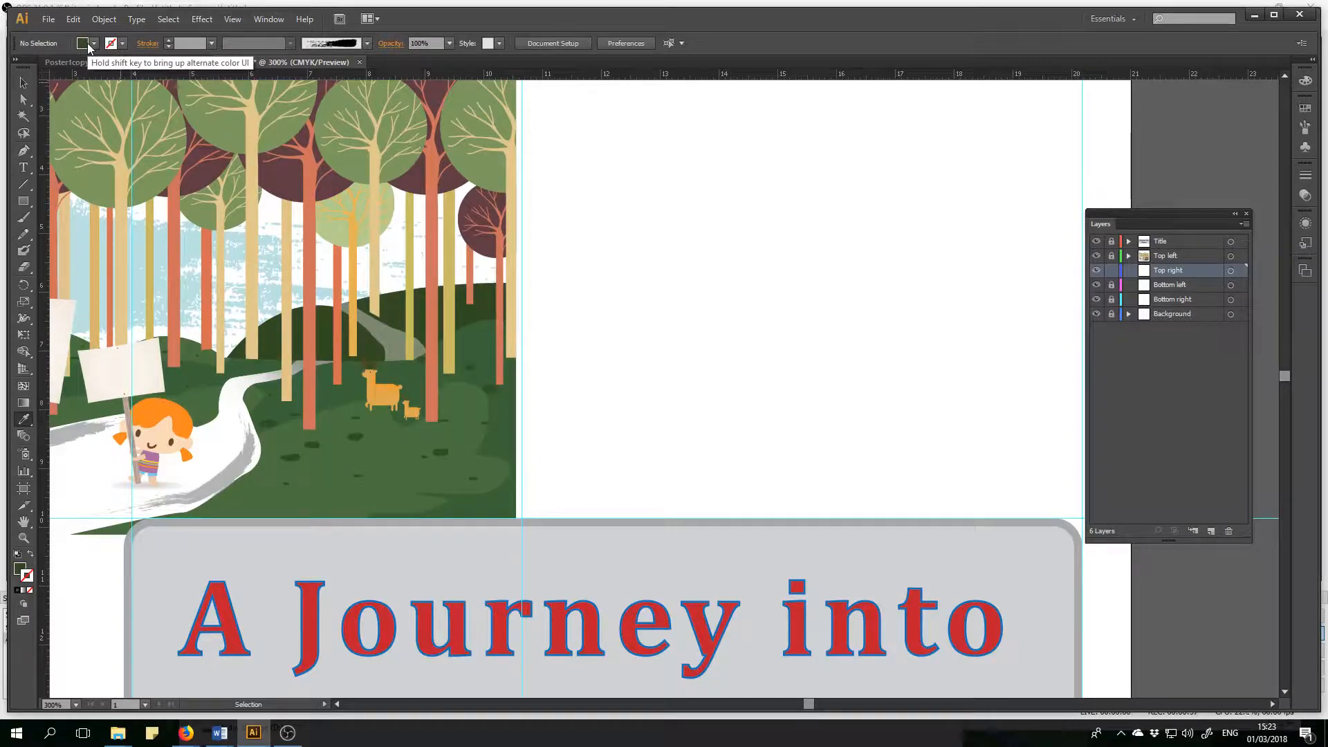
- Try sampling other fill colours from the tree crowns and trunks near the picture's right edge
left_click(493, 166)
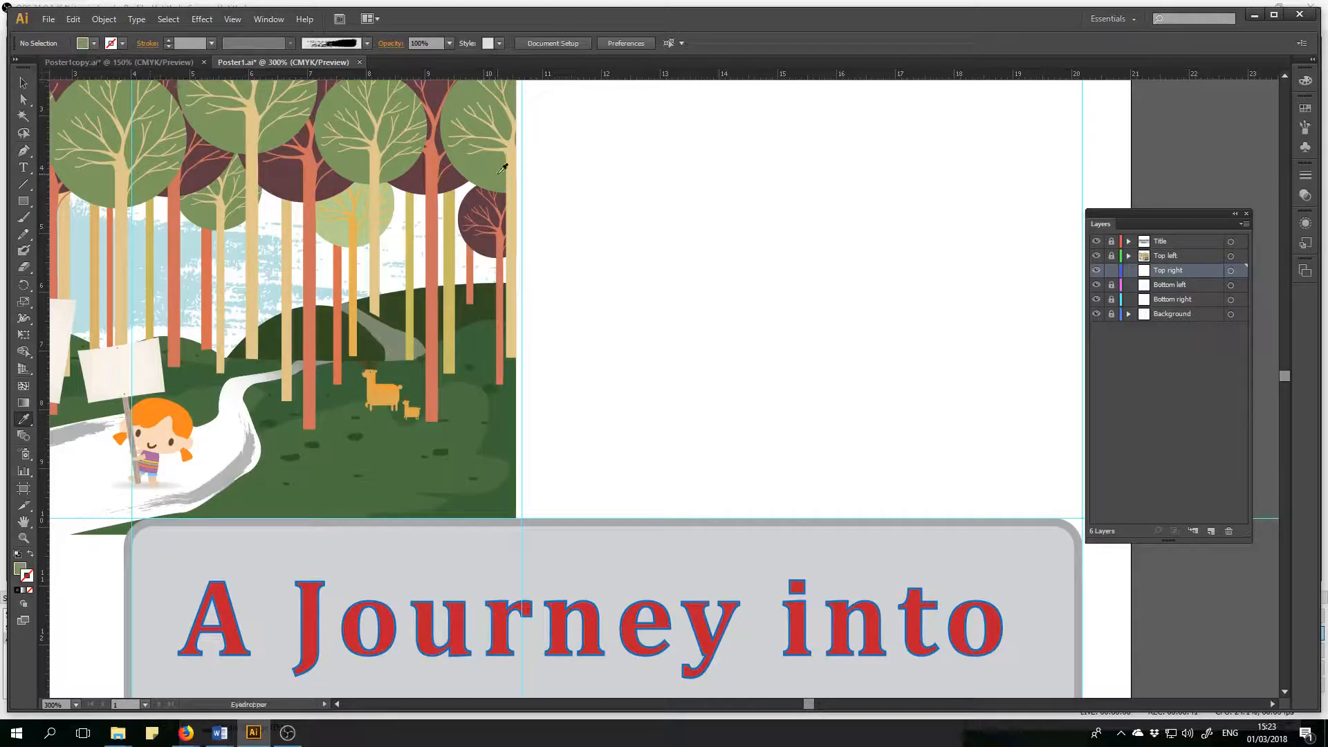
left_click(514, 155)
left_click(435, 173)
left_click(416, 175)
left_click(712, 206)
- Open the alternate colour sliders for the fill and choose CMYK as the colour model
left_click(95, 46, "shift")
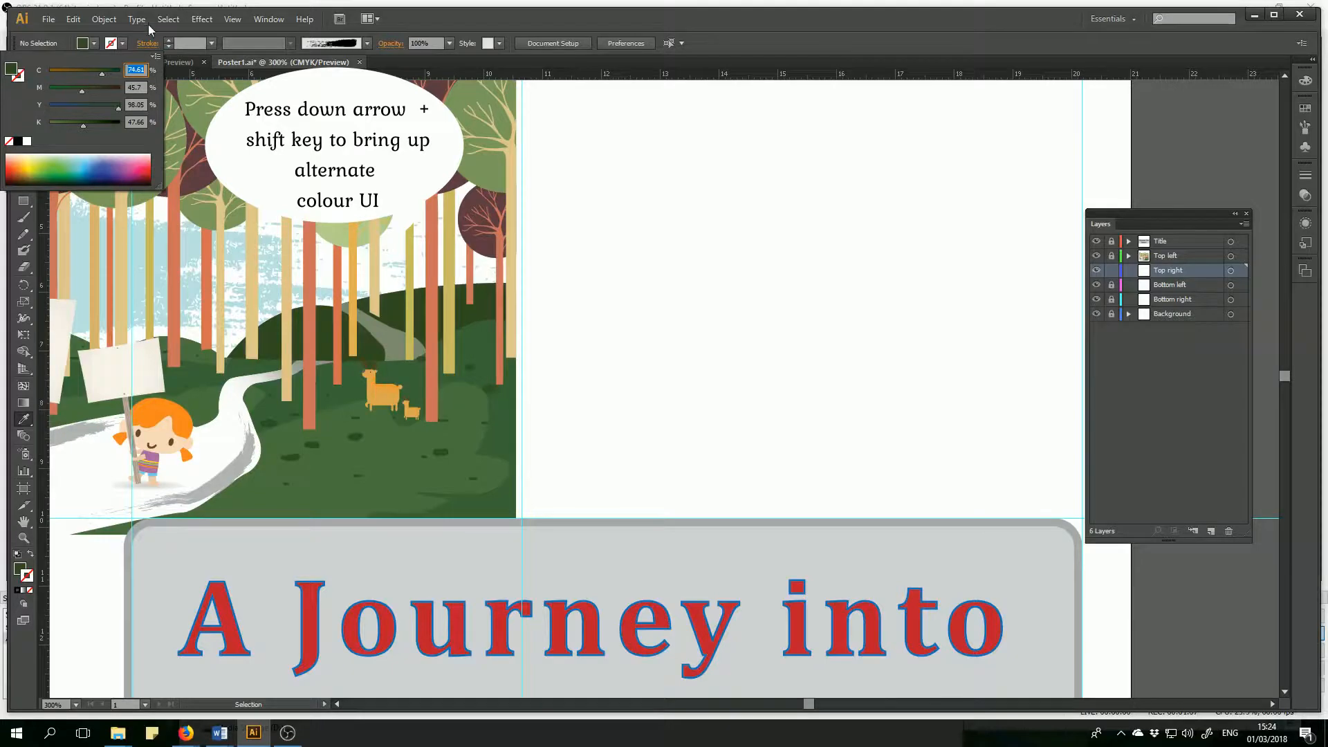
left_click(157, 57)
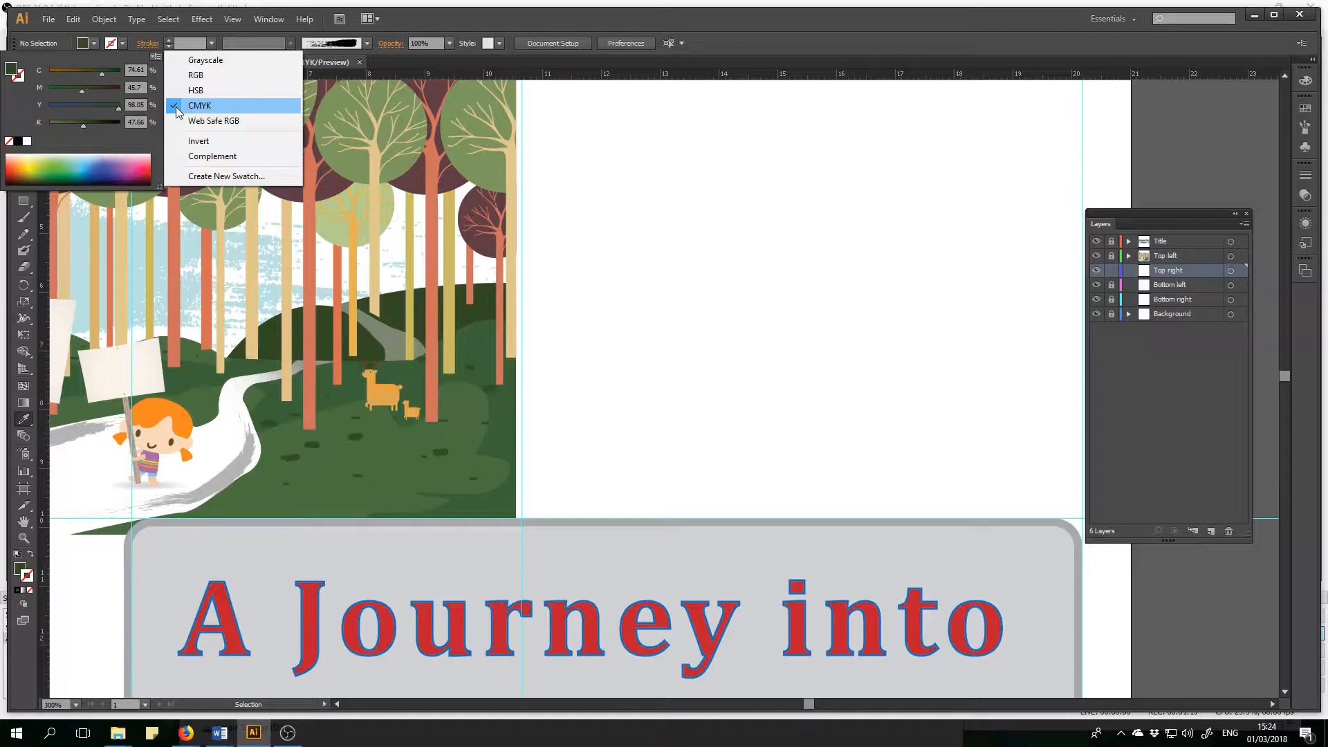
left_click(234, 106)
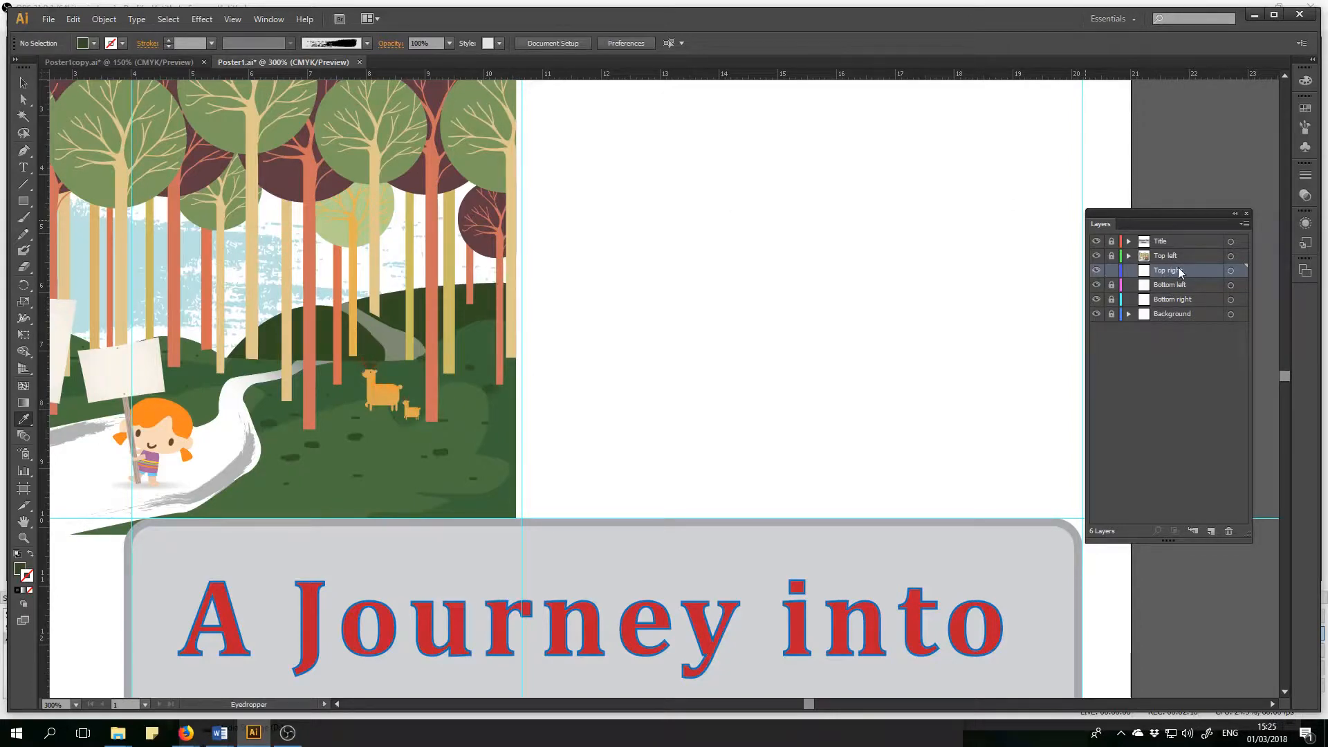
- With the Pen tool, draw a gently falling curve about 1.6 cm long from the dark hill's right edge and remove its end point's outgoing handle
key("v")
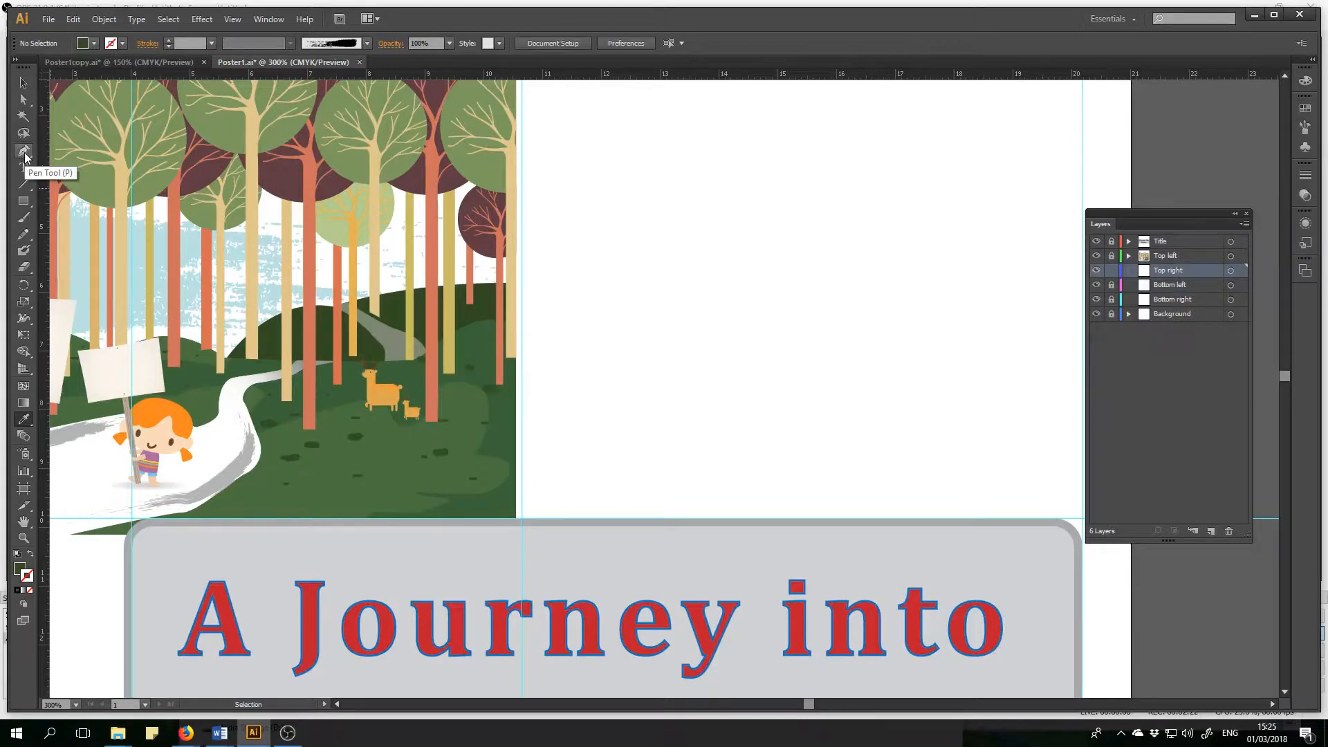
left_click(24, 152)
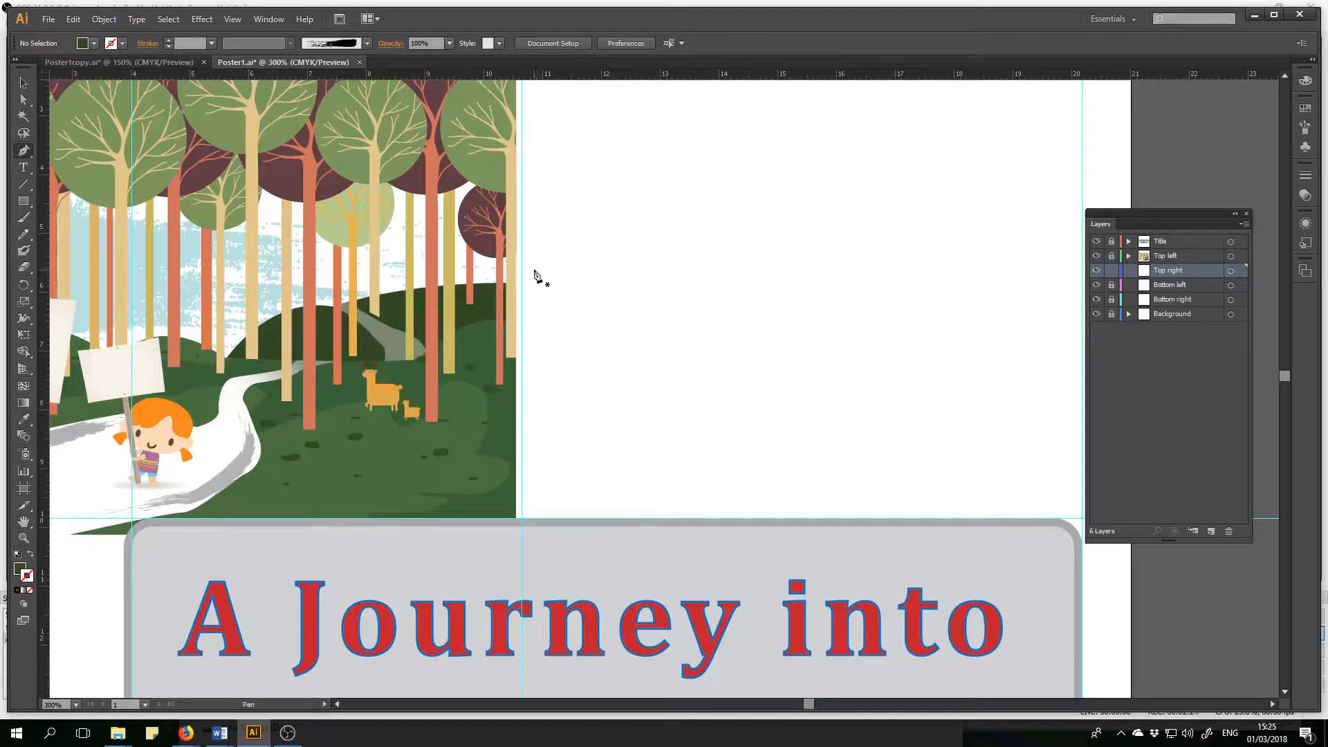
scroll(546, 292, "up", 2)
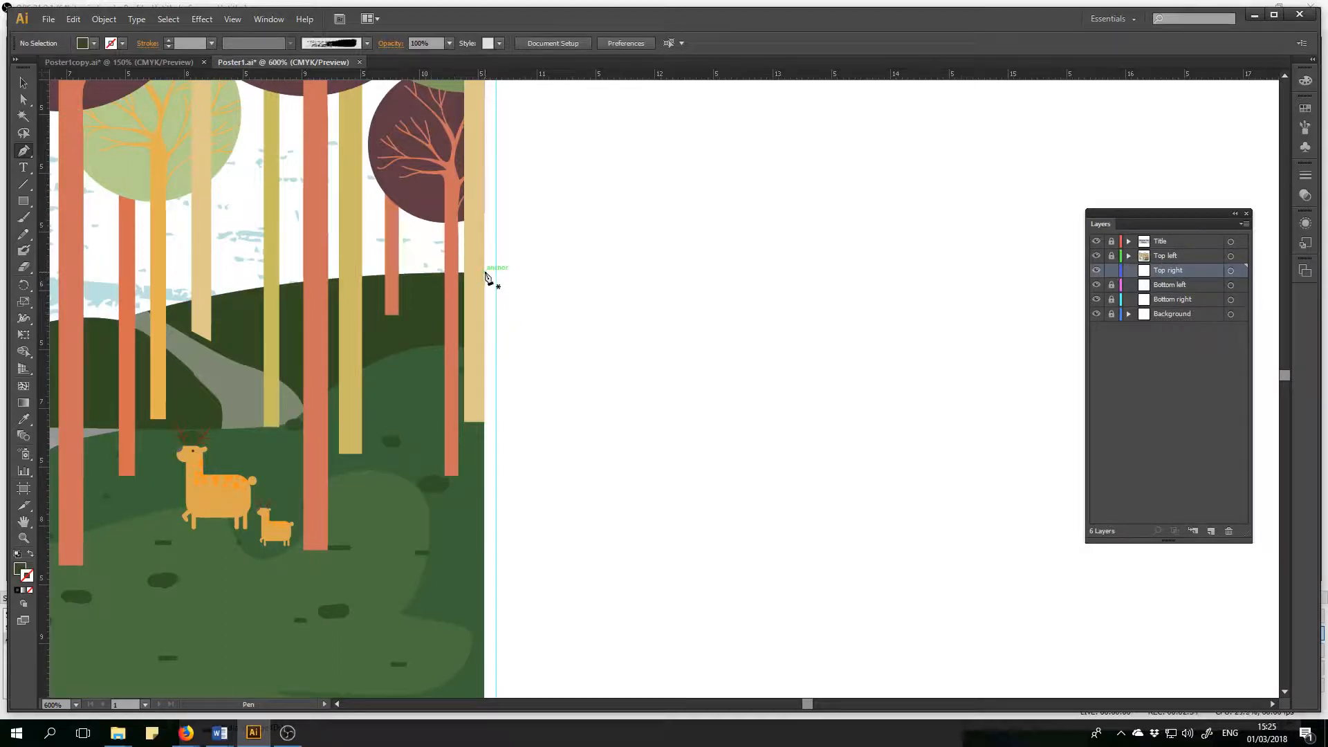
left_click_drag(484, 273, 521, 274)
left_click_drag(488, 273, 719, 309)
left_click(677, 290)
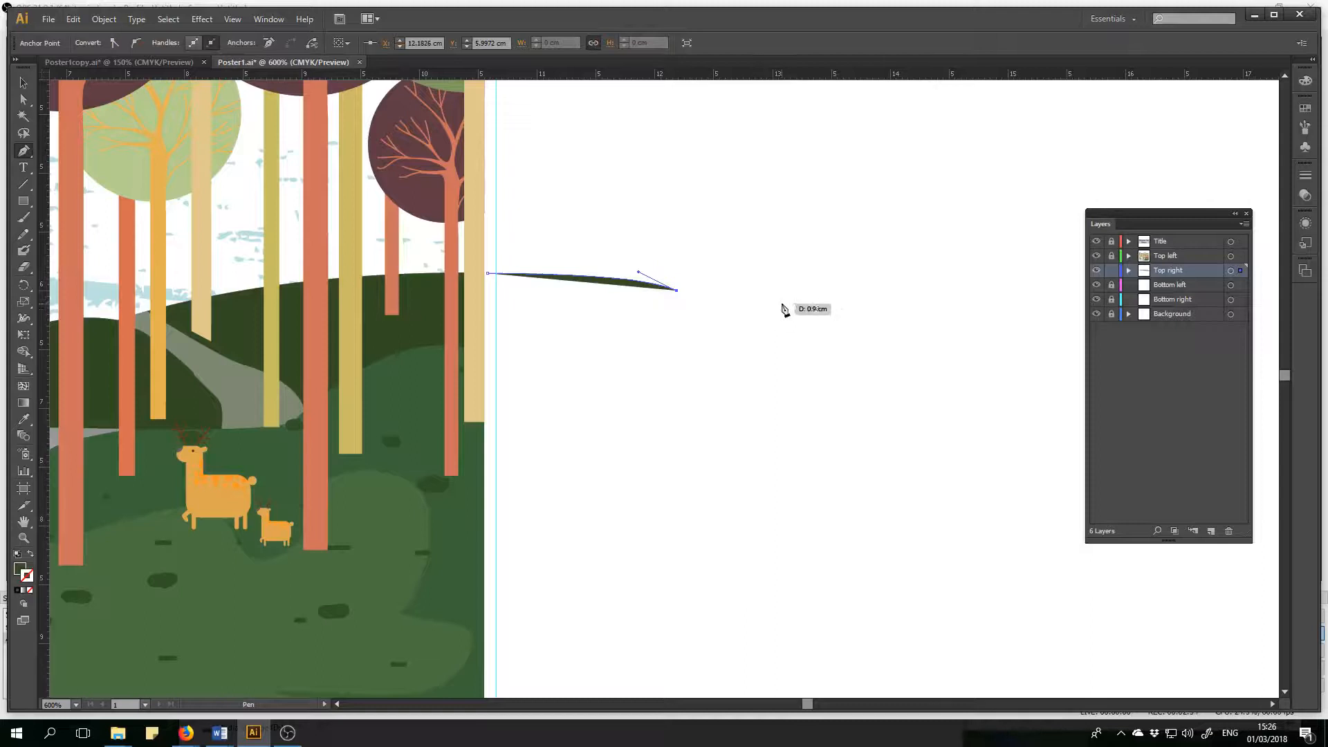
- Continue the hill outline from the curve's end point with three falling Pen segments, ending at about X 16.2 cm, Y 7.5 cm
left_click_drag(798, 314, 842, 335)
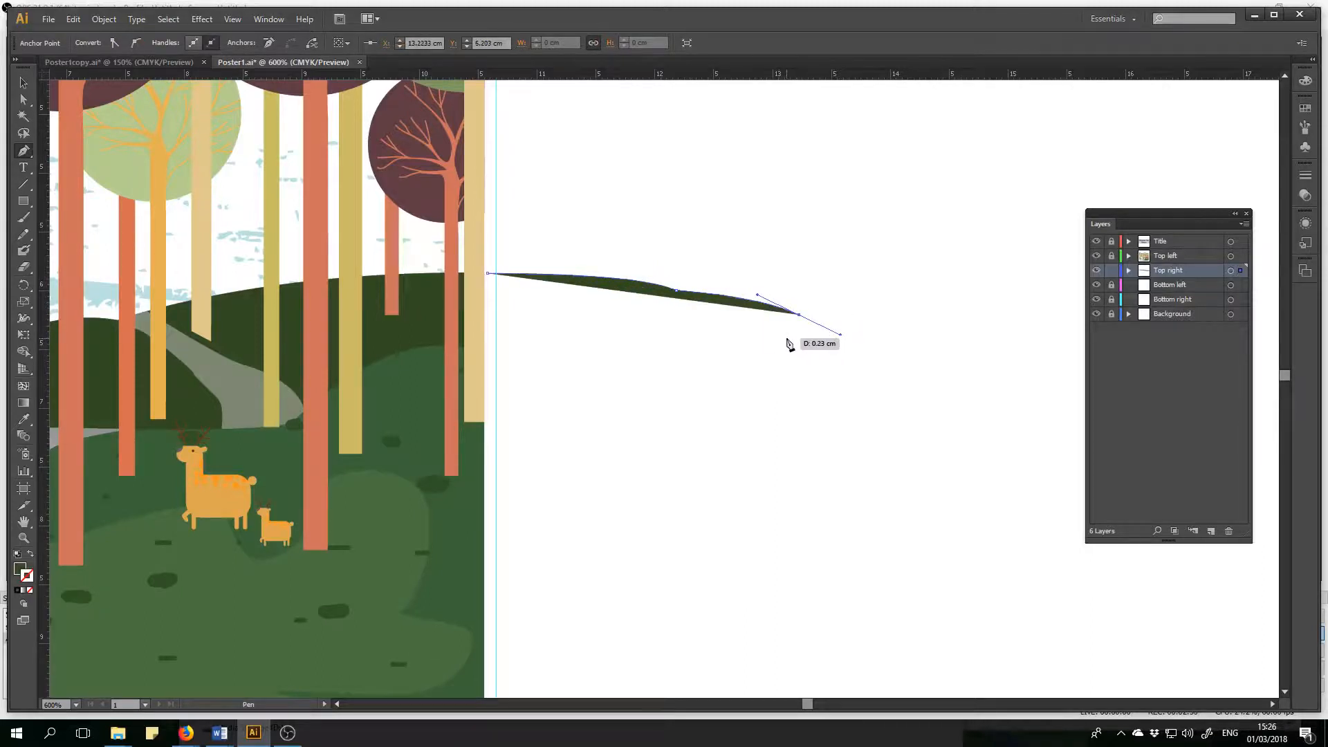
key("ctrl+z")
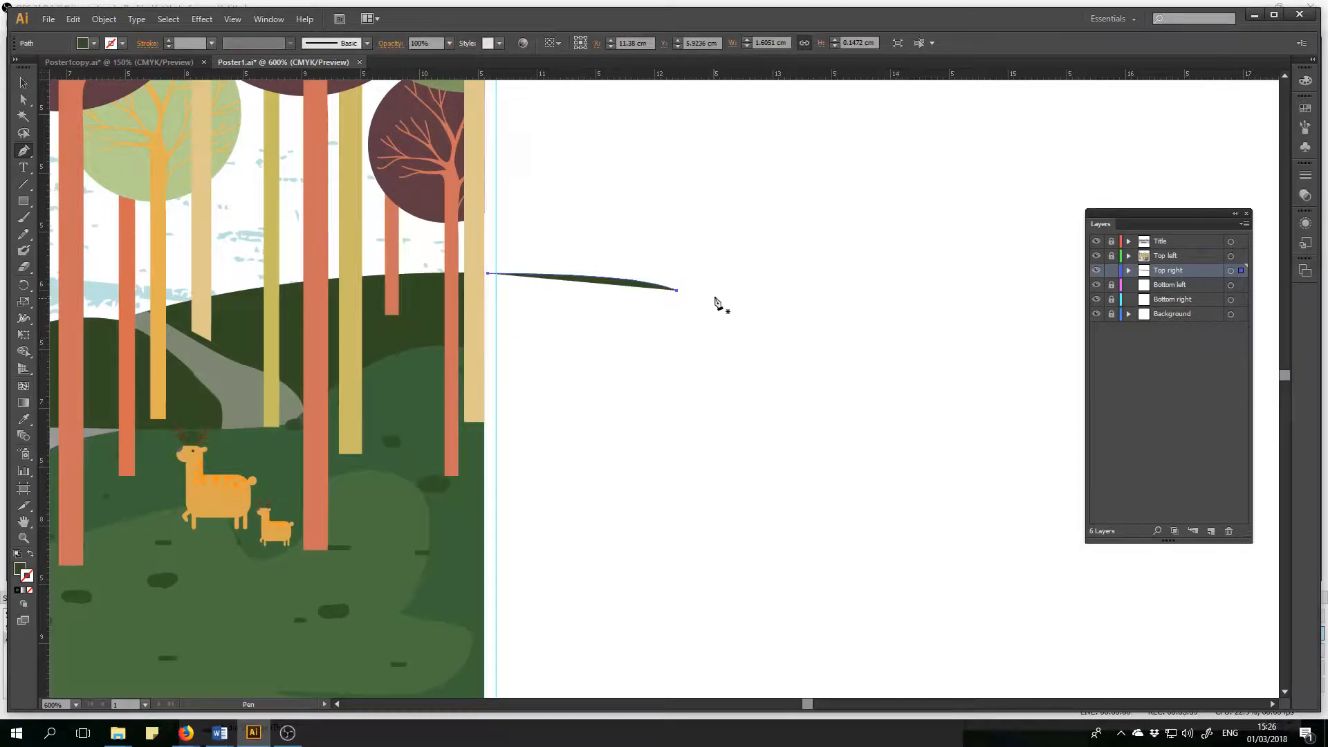
left_click(677, 291)
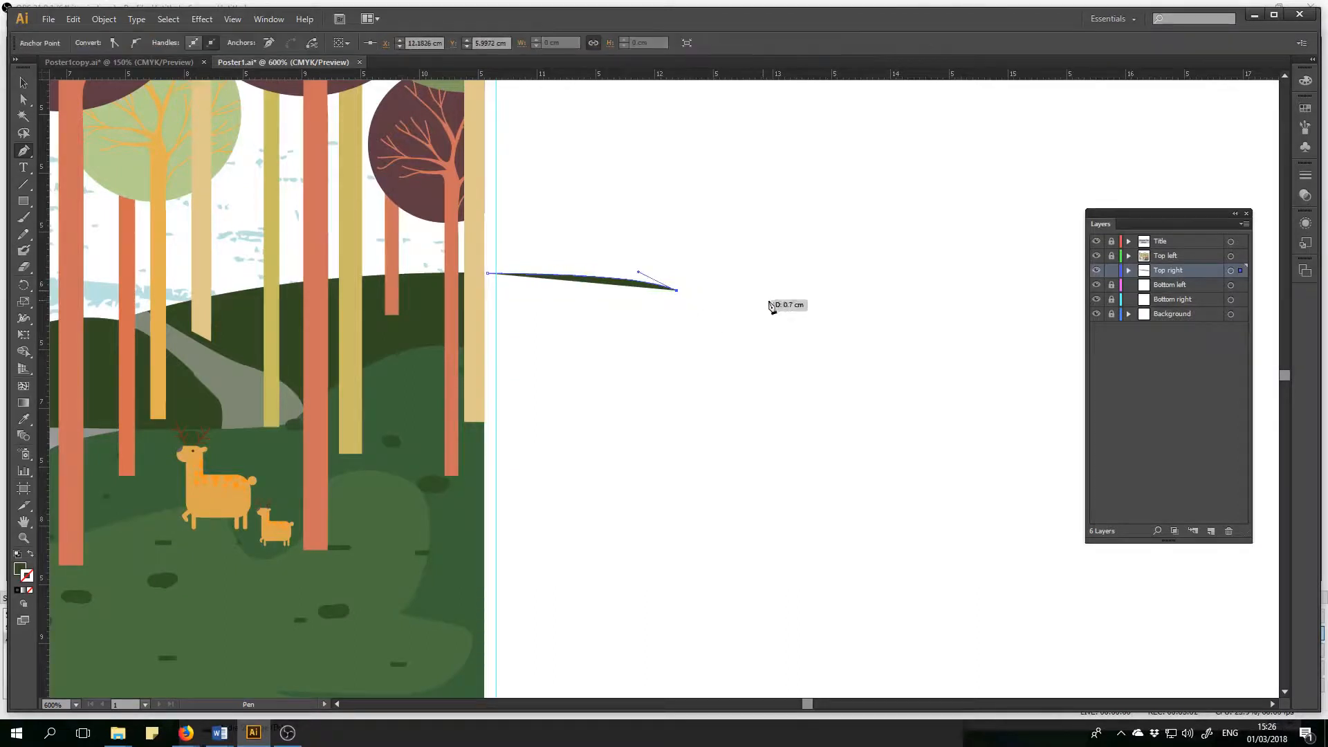
left_click_drag(839, 326, 863, 342)
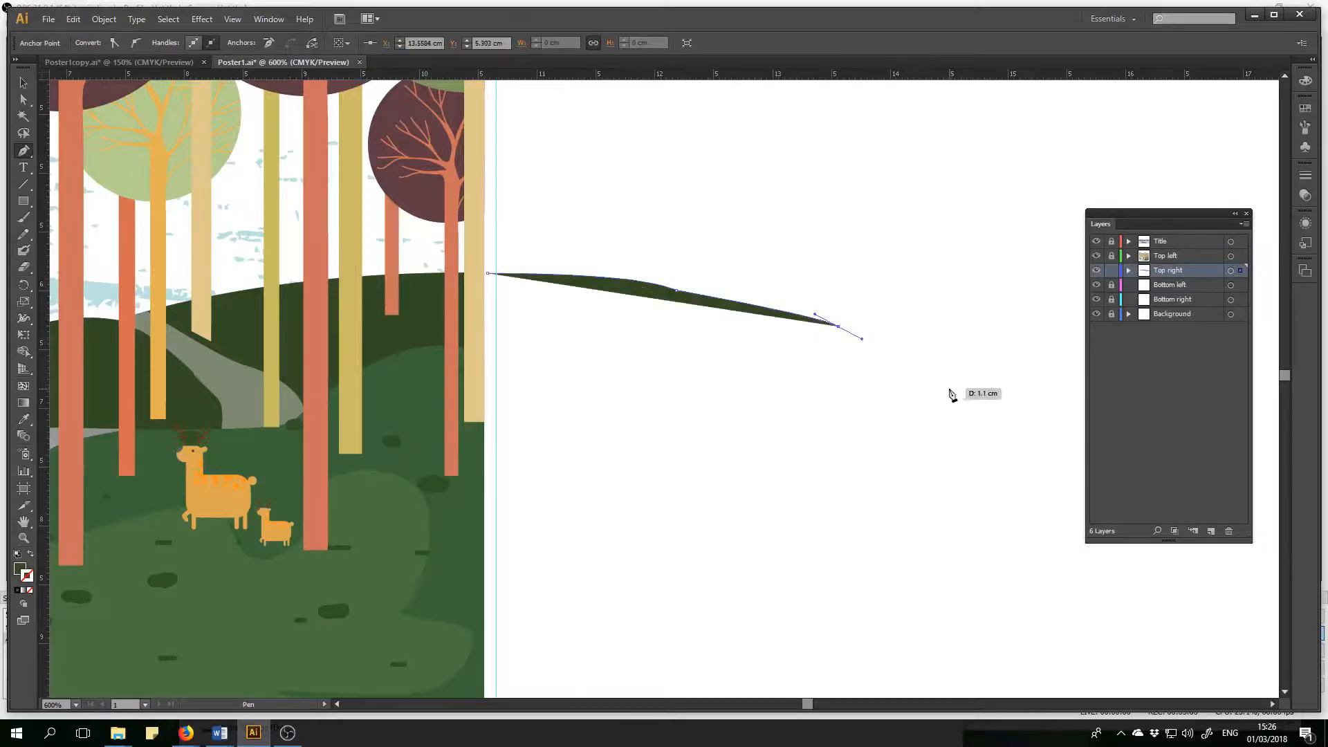
left_click_drag(977, 377, 1020, 407)
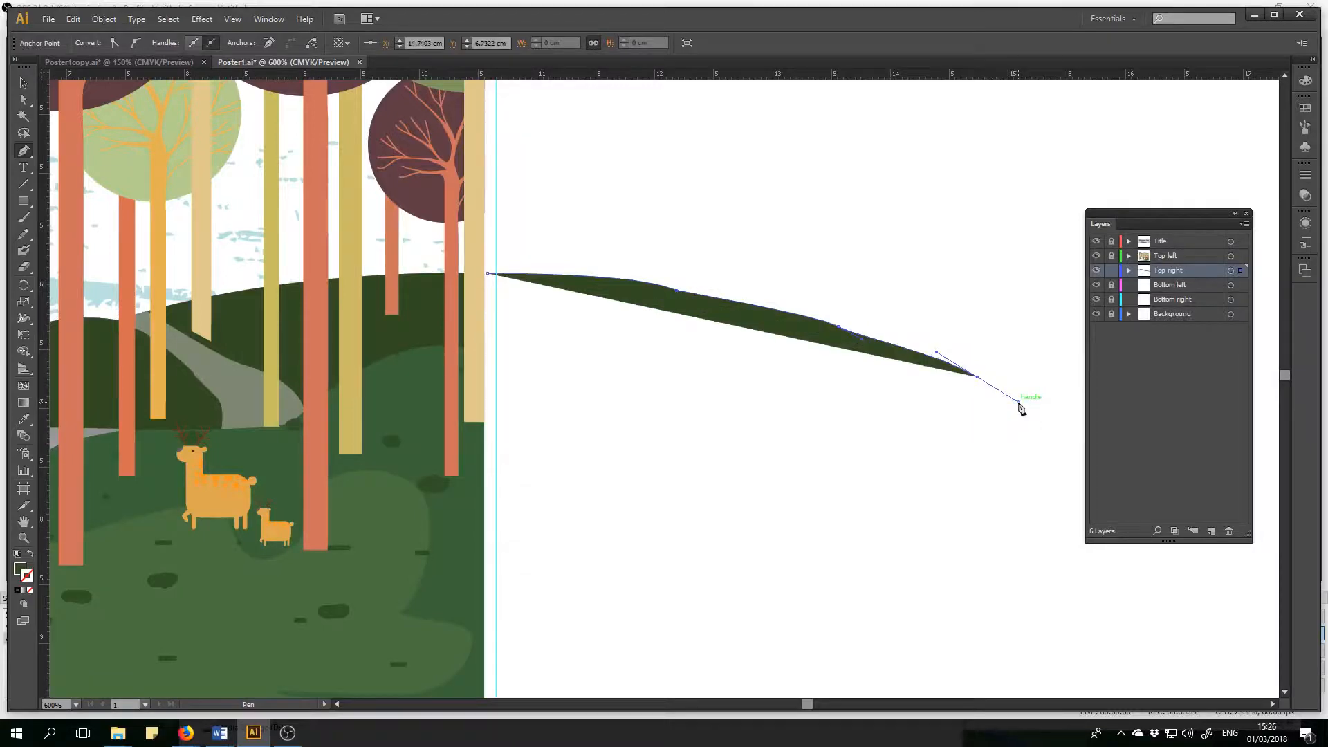
left_click_drag(812, 707, 814, 707)
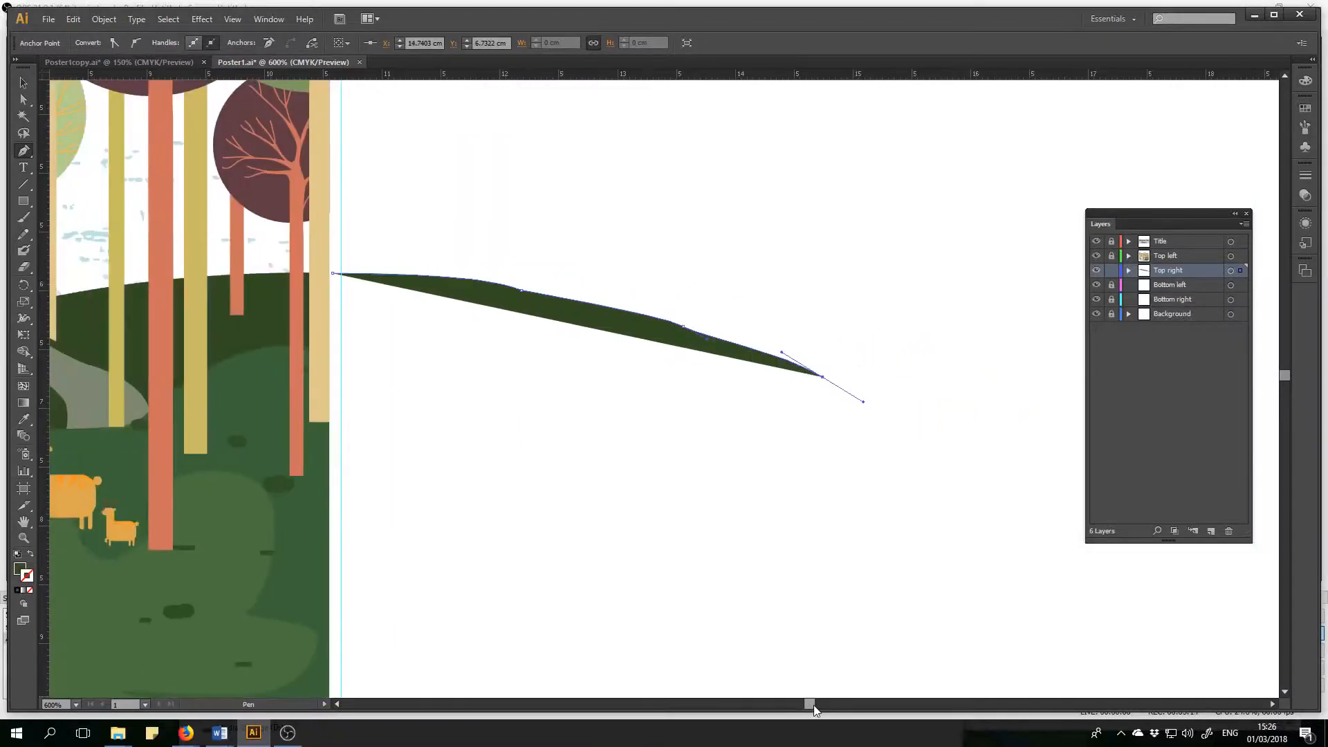
scroll(822, 508, "down", 1)
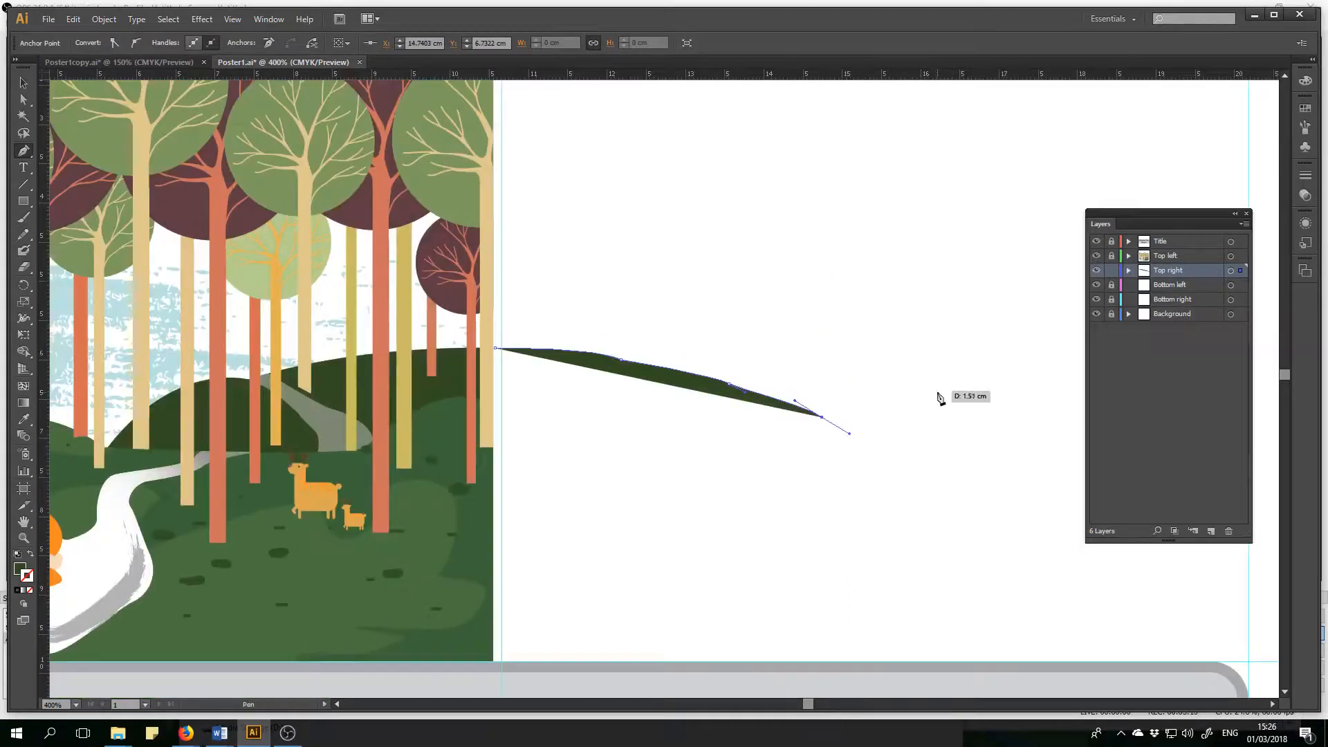
left_click_drag(937, 478, 947, 494)
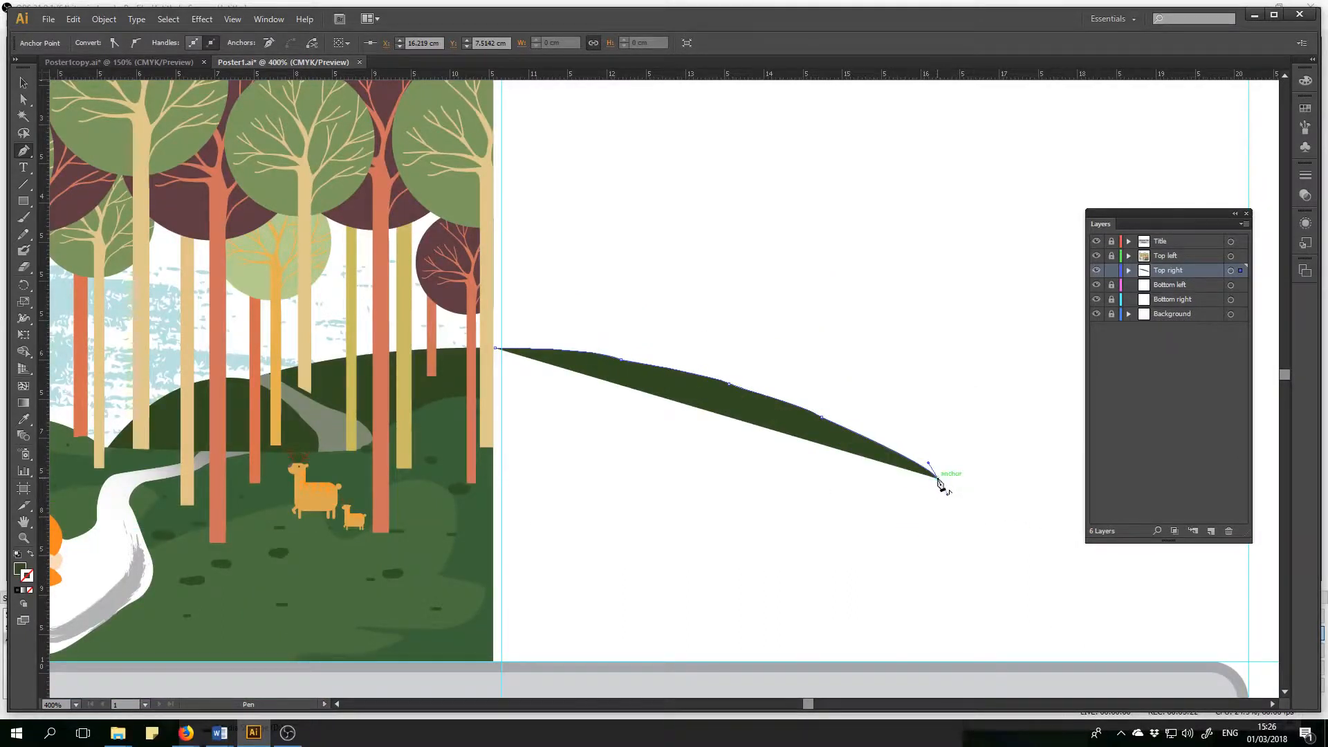
- Carry the hill outline down to just above the horizontal guide, ending at about X 19.8 cm, Y 9.8 cm
left_click(1038, 561)
left_click_drag(1039, 562, 1134, 606)
left_click(1130, 602)
left_click_drag(1212, 649, 1220, 674)
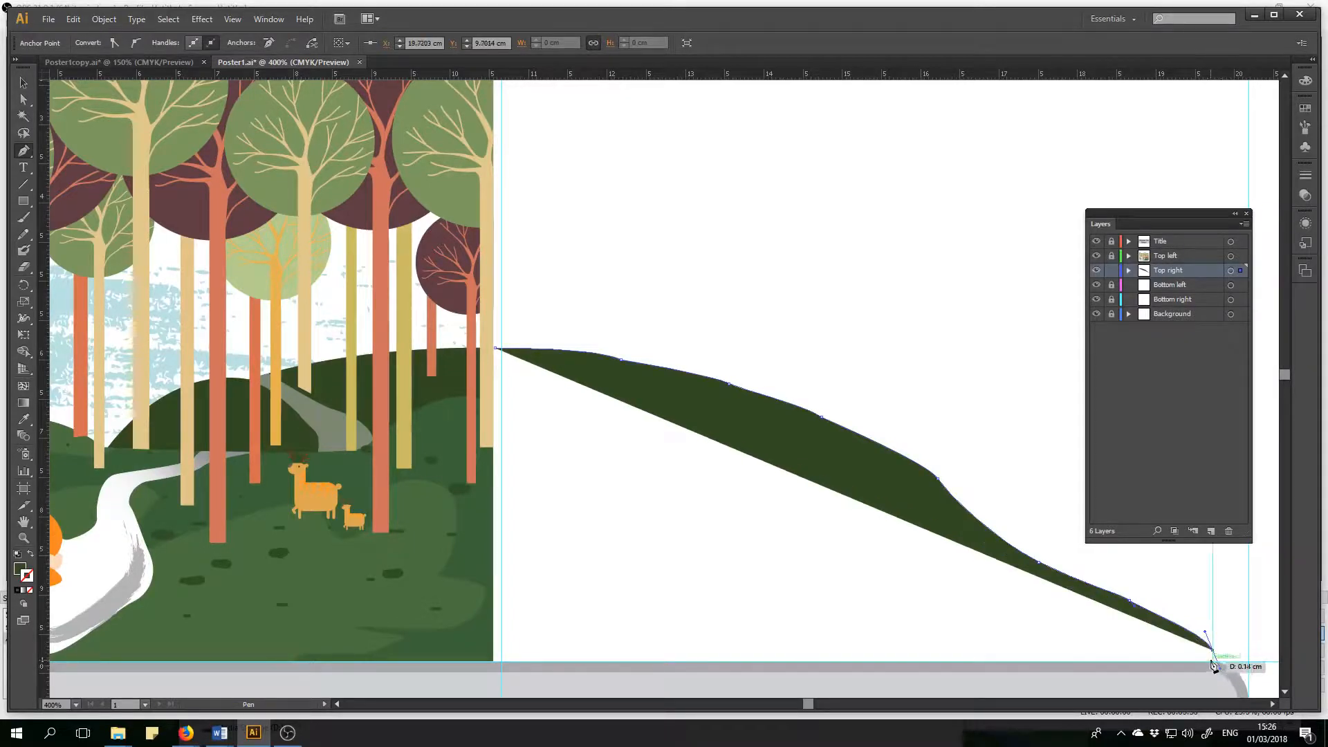
left_click(1221, 657)
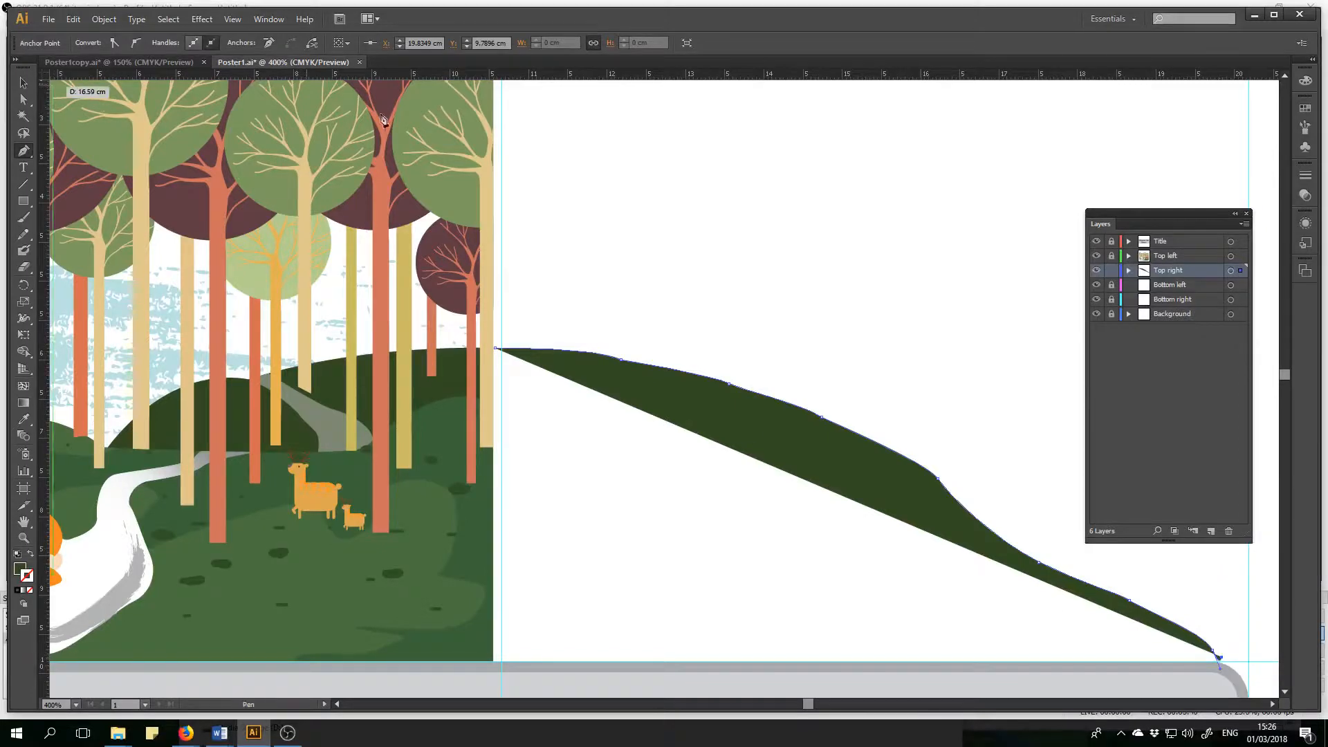
key("ctrl+z")
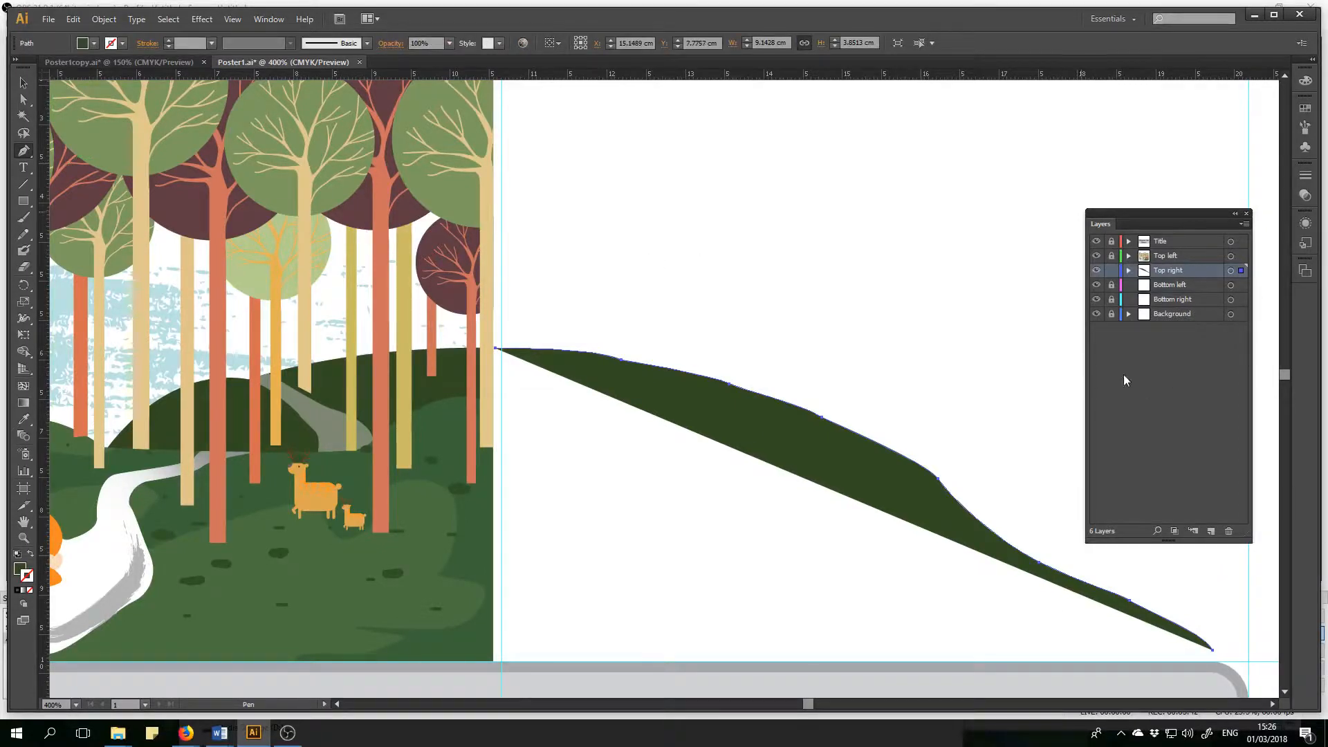
scroll(1217, 653, "up", 1)
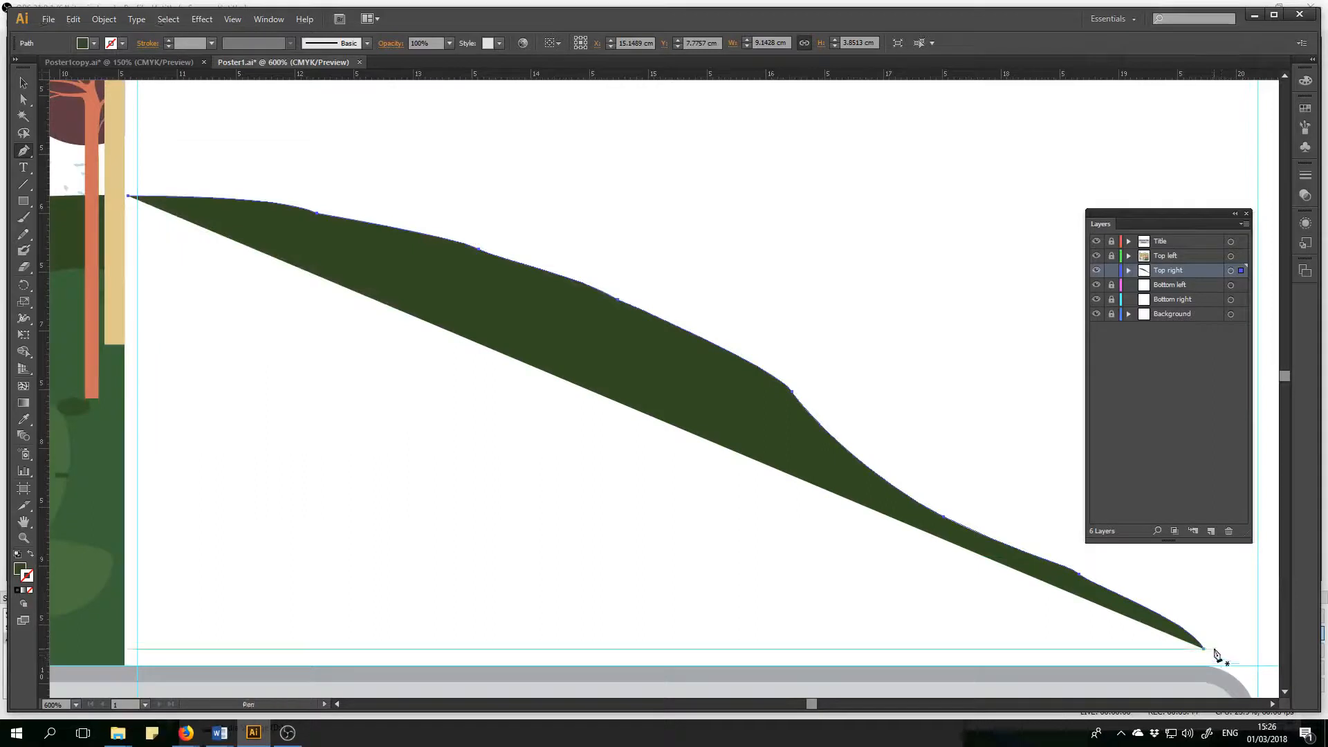
left_click(1214, 663)
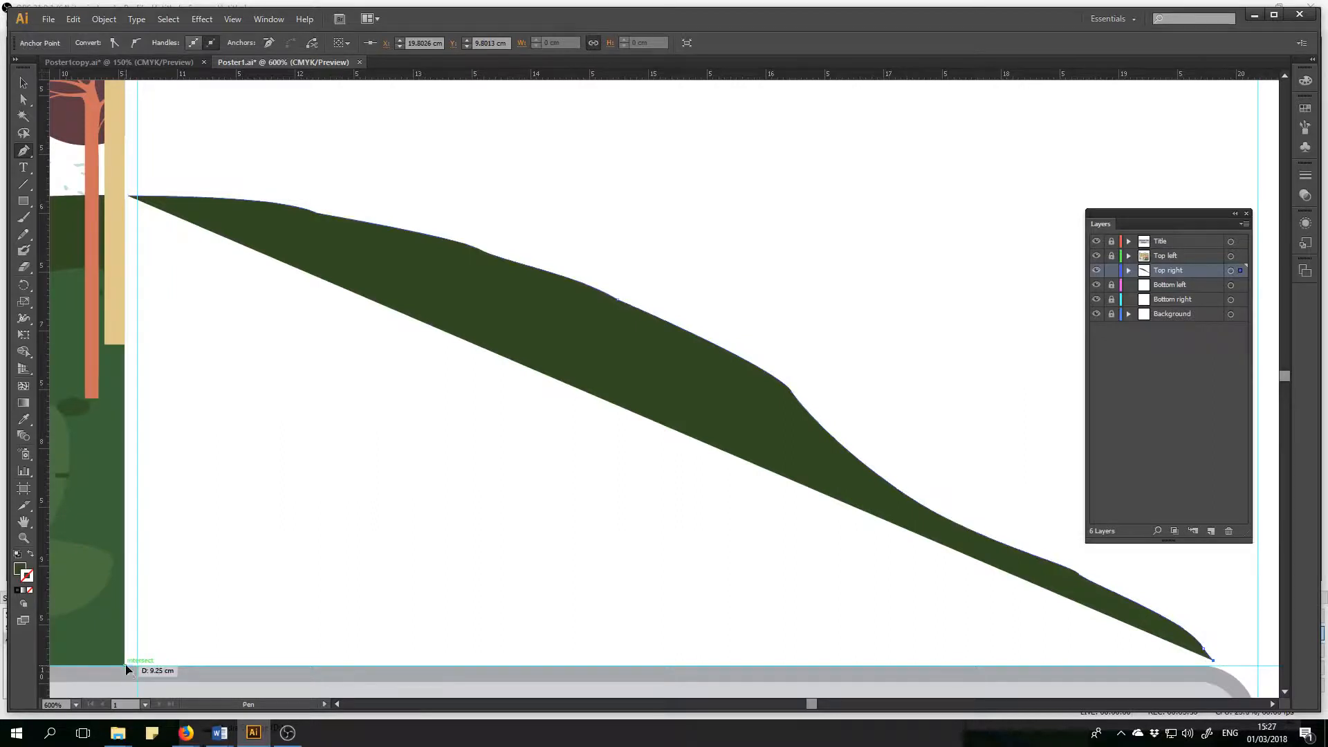
- Close the hill shape through the forest picture's lower right corner and the starting point, and nudge it left against the picture
left_click(124, 666)
left_click(129, 198)
left_click(23, 82)
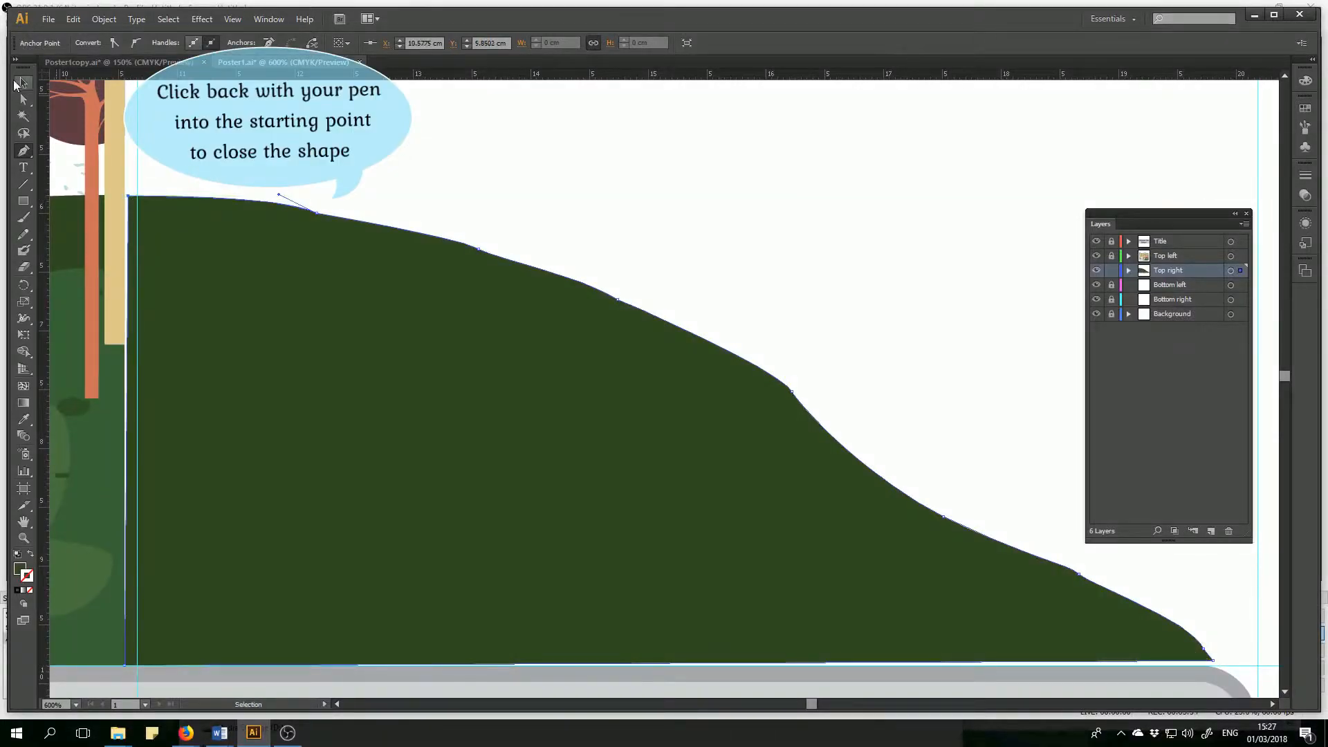
key("Left")
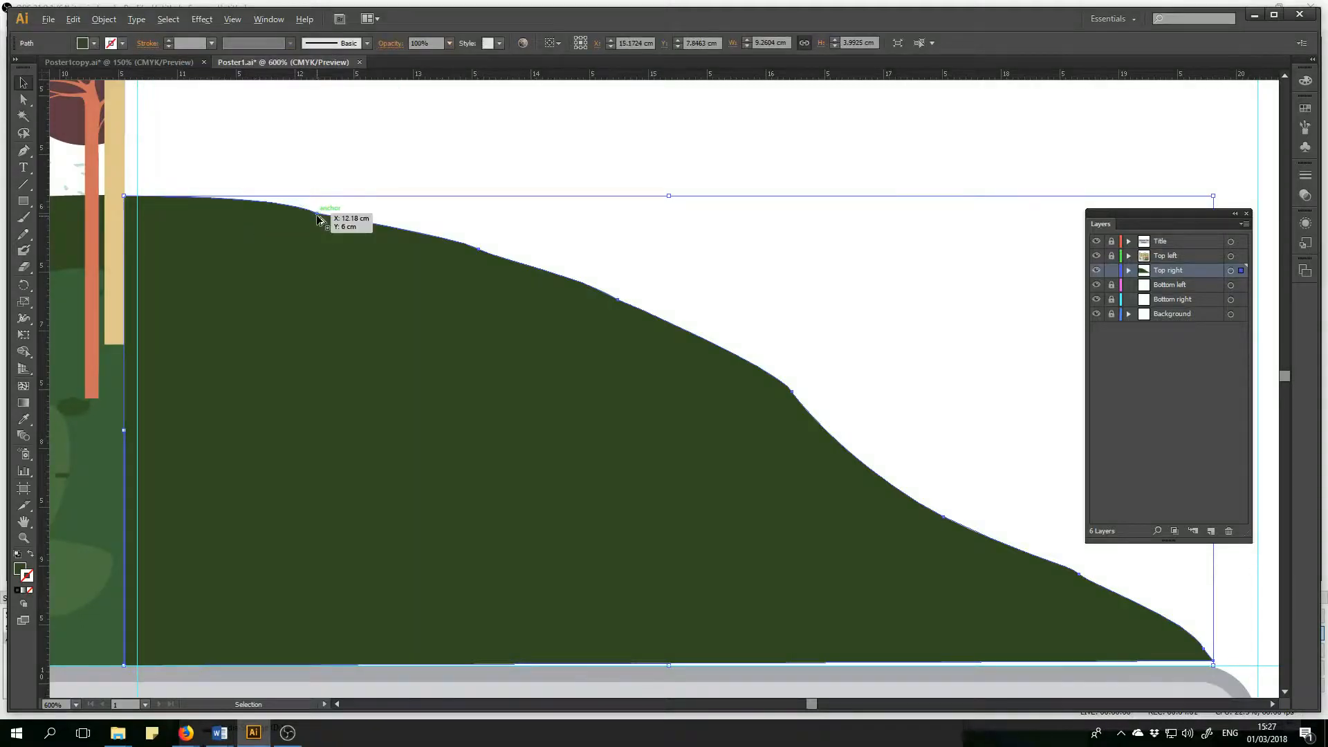
- With the Direct Selection tool, raise the anchor near X 12.18 cm on the hill's upper edge slightly and lengthen its handle for a smoother curve
scroll(317, 220, "up", 2)
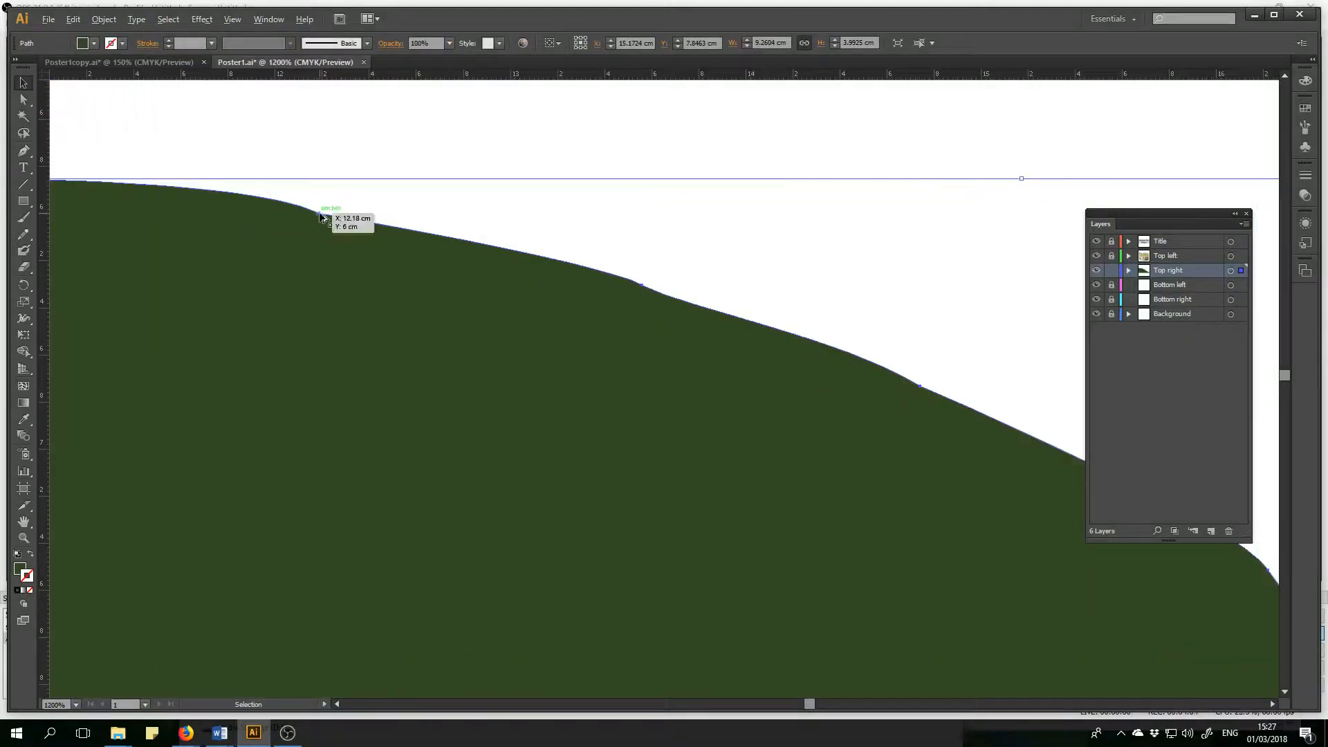
left_click(23, 101)
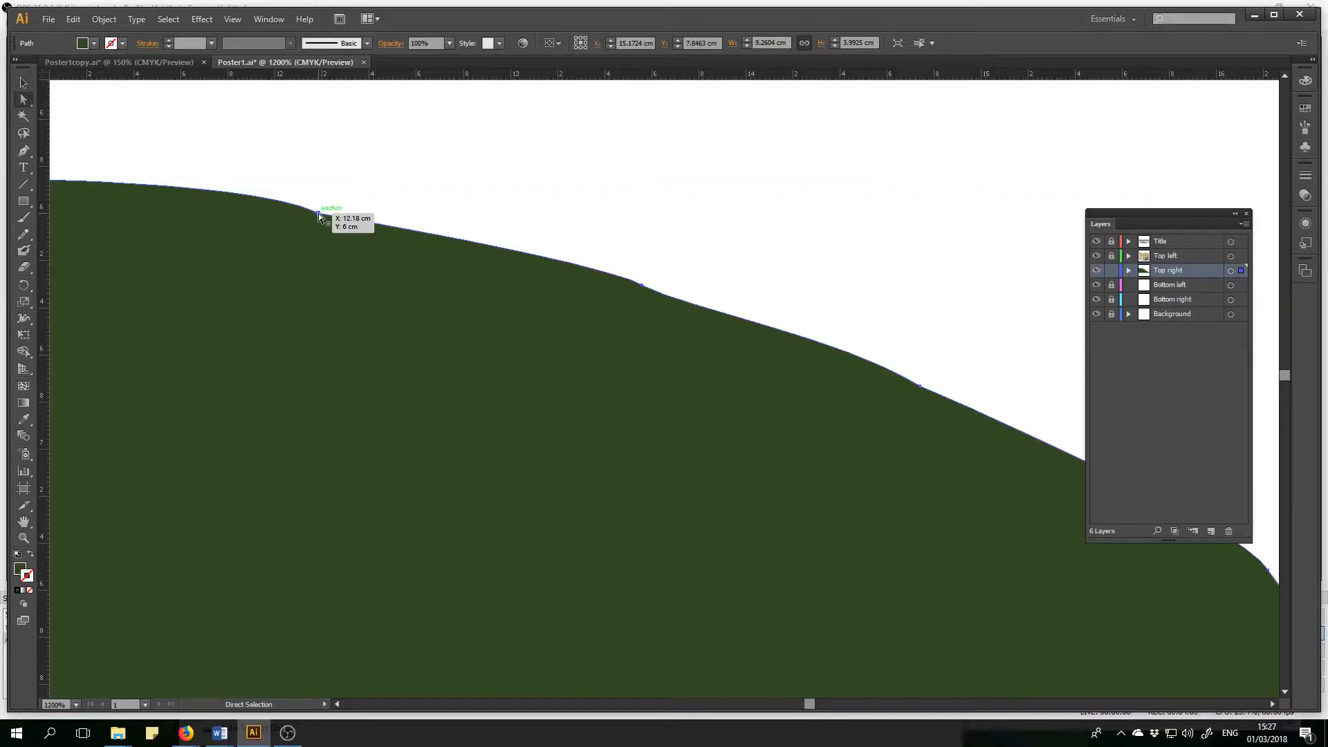
left_click(25, 101)
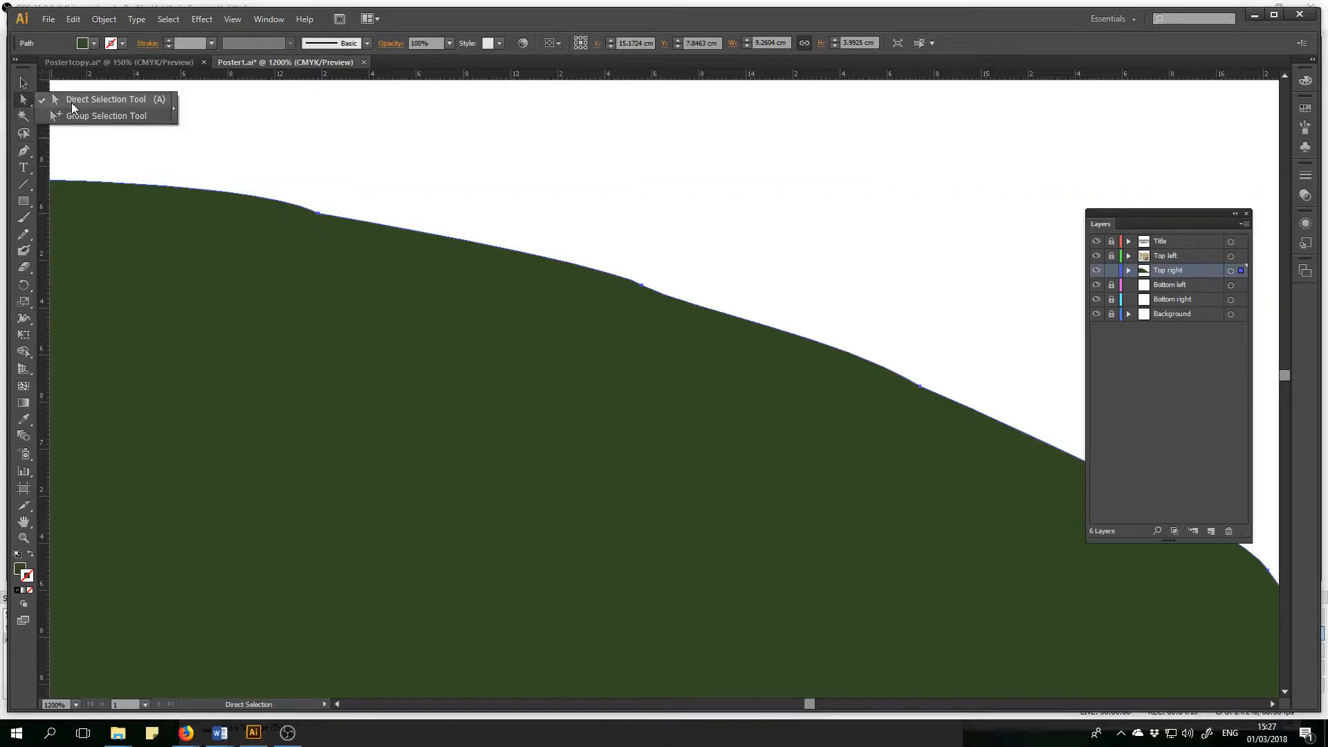
left_click(80, 103)
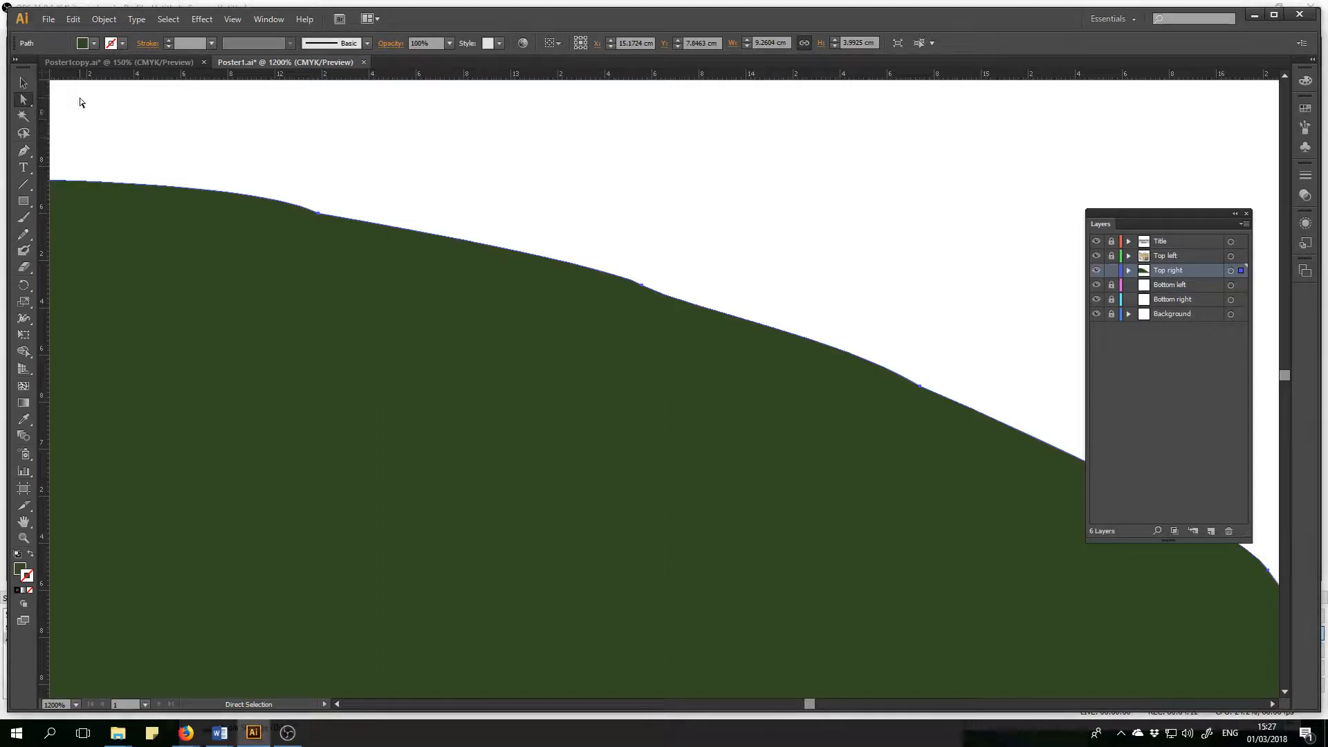
left_click(318, 213)
left_click_drag(318, 213, 319, 207)
left_click_drag(244, 169, 217, 169)
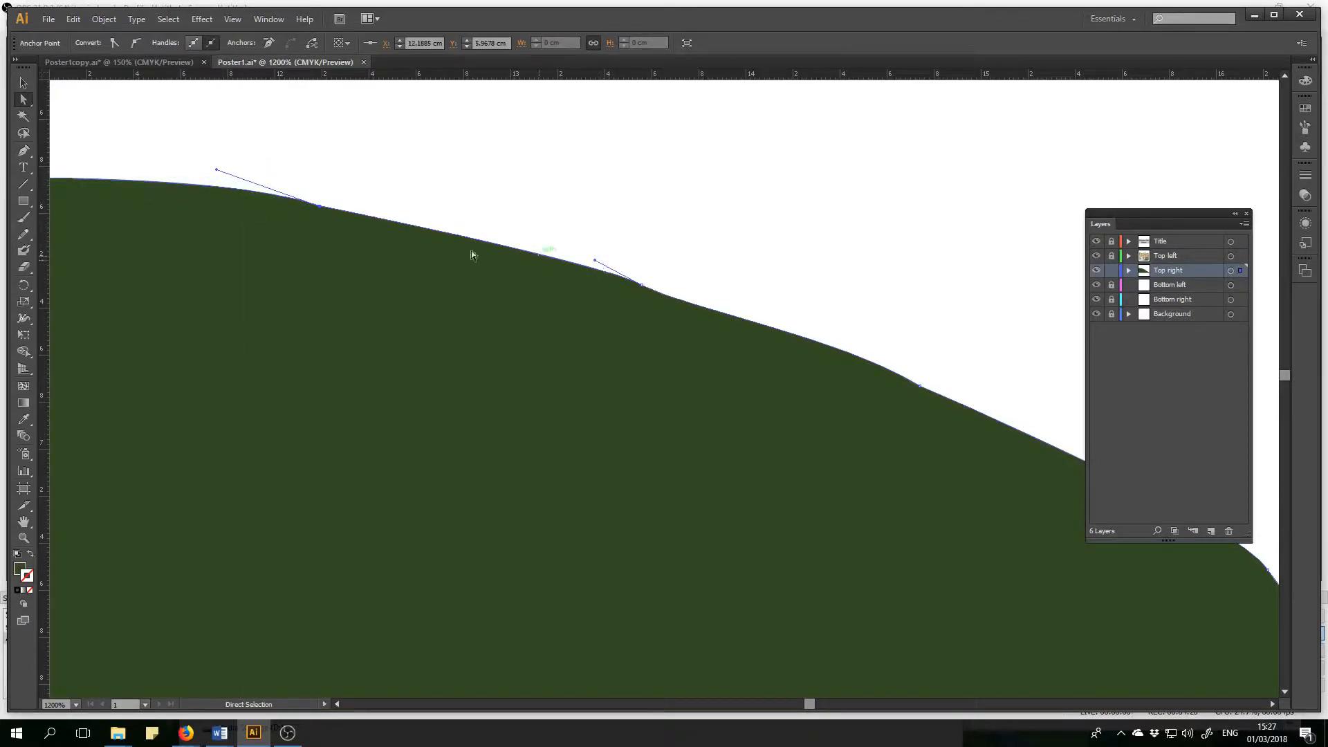
left_click_drag(322, 210, 326, 207)
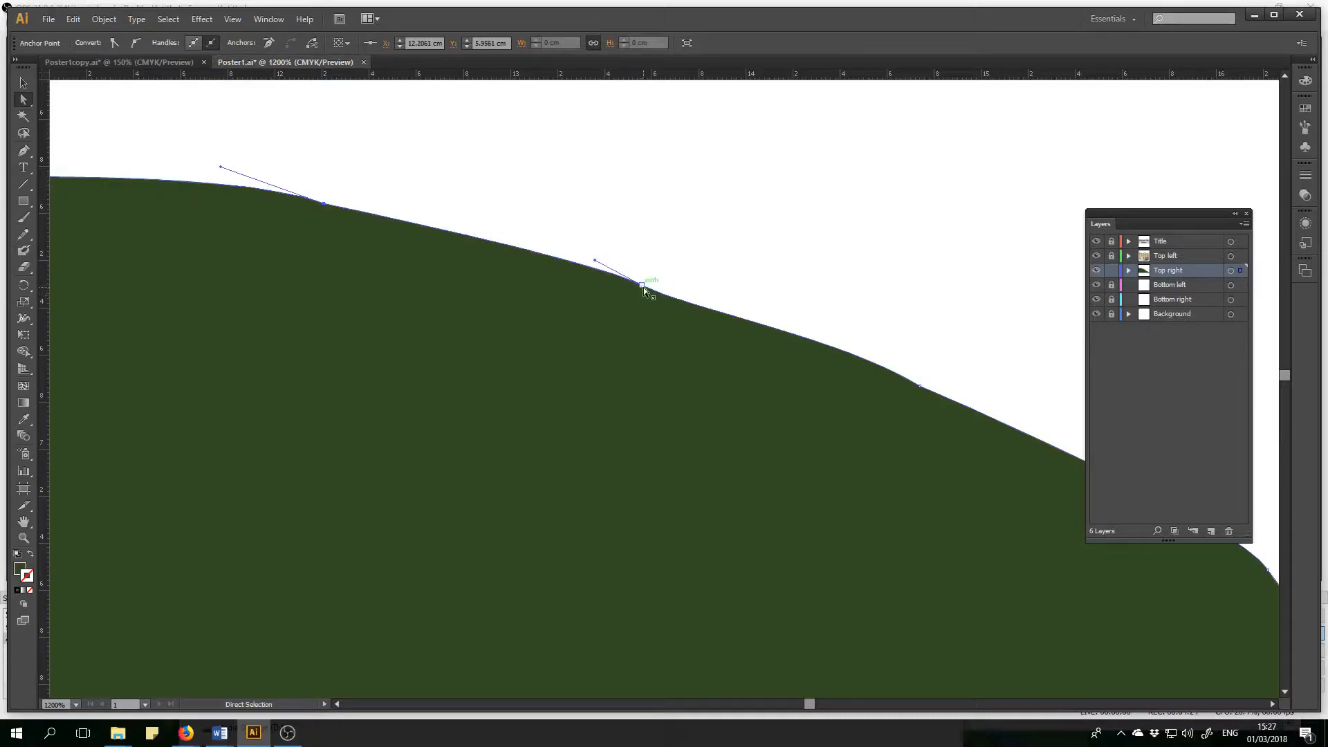
- Smooth the second anchor on the hill's slope by adjusting its handle and position, and refine the first anchor and its handle again
left_click_drag(595, 263, 581, 261)
left_click_drag(645, 288, 644, 280)
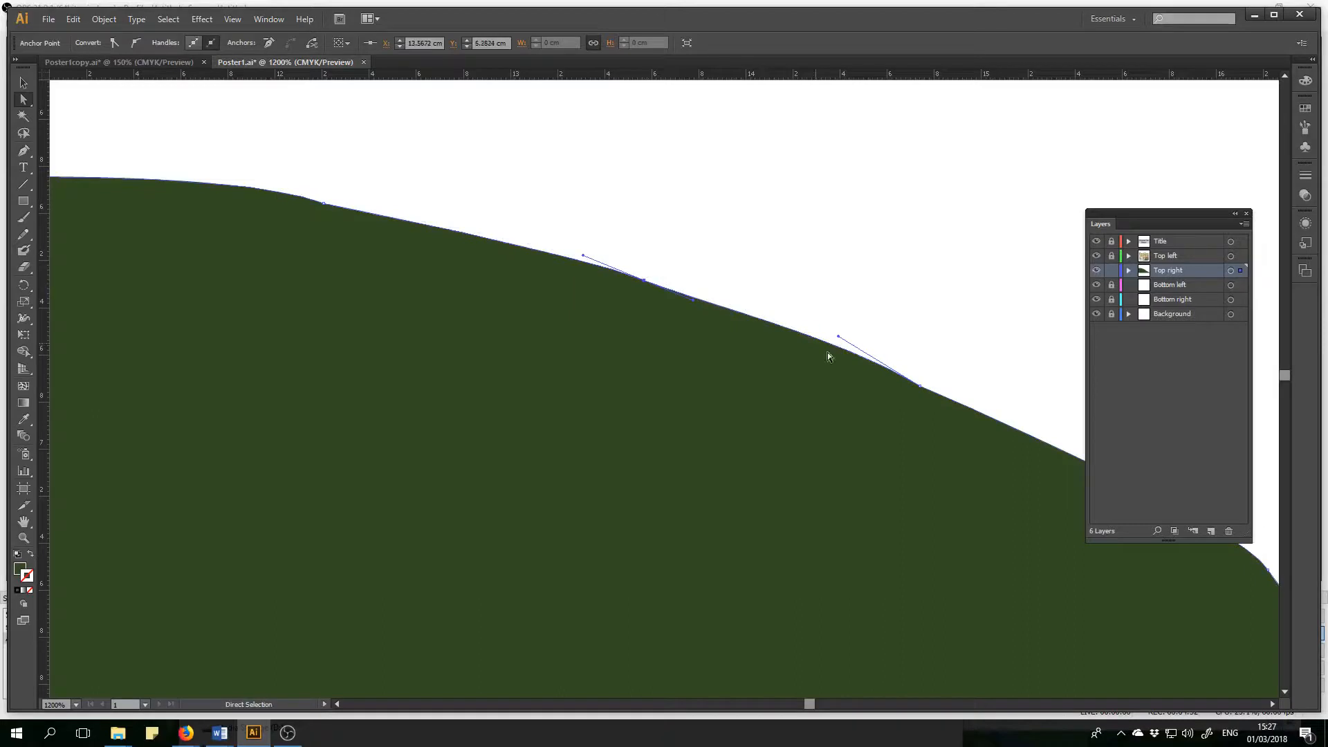
left_click_drag(324, 203, 328, 200)
left_click_drag(226, 163, 213, 175)
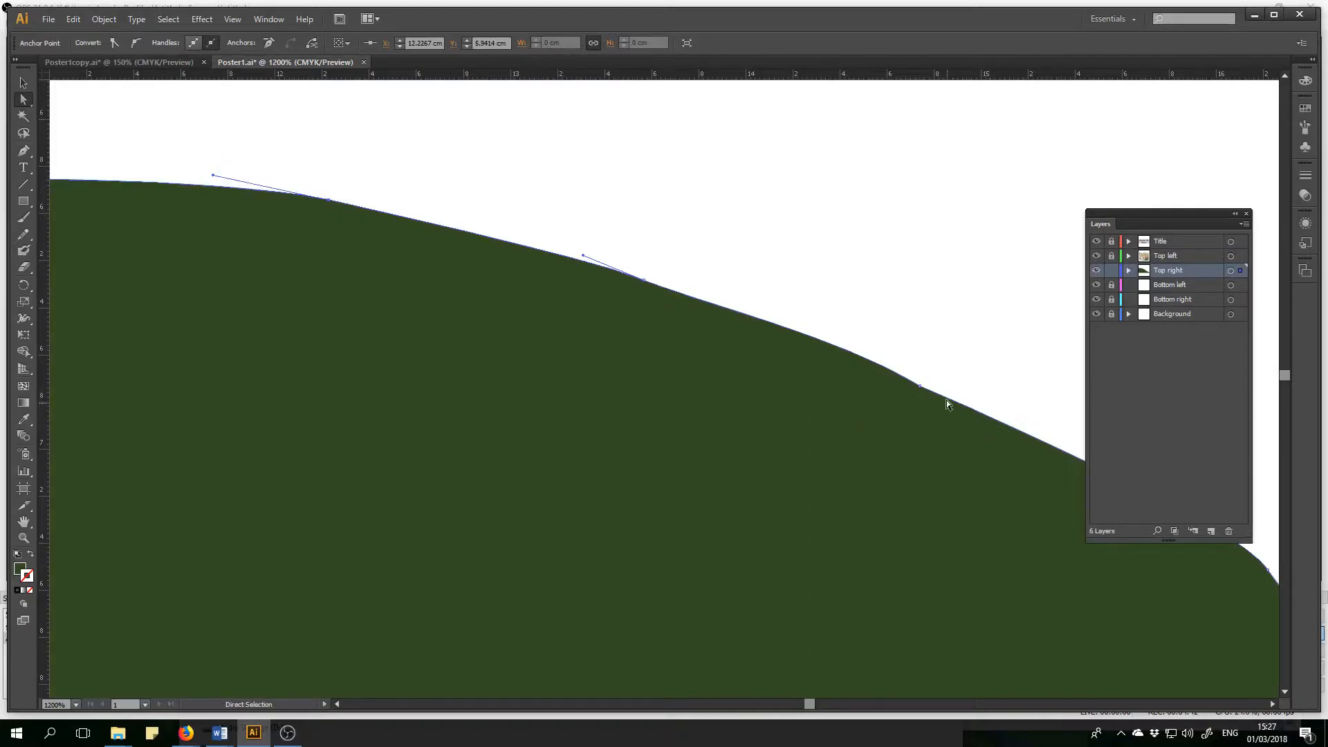
- Shift the third anchor on the hill's slope slightly upward, try reshaping its handle, and undo the handle change
left_click_drag(921, 382, 924, 386)
left_click_drag(841, 337, 823, 342)
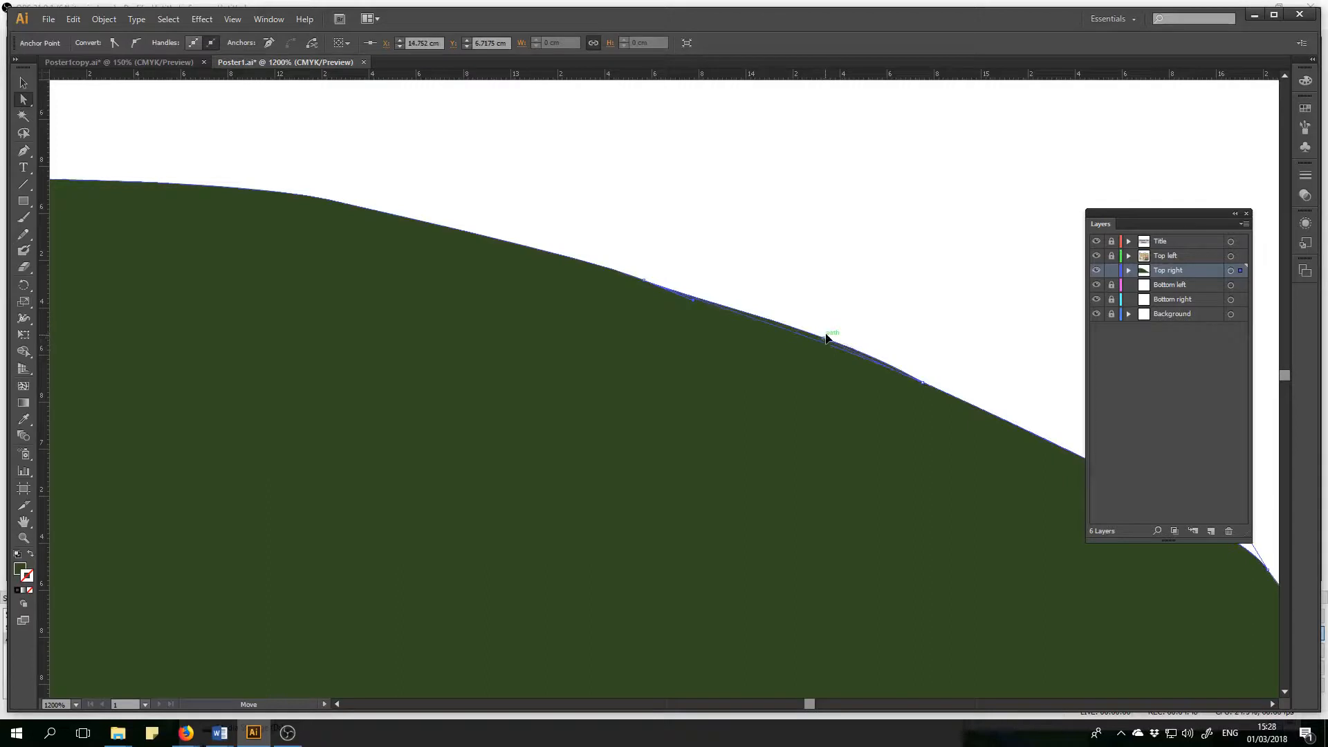
left_click_drag(827, 338, 823, 338)
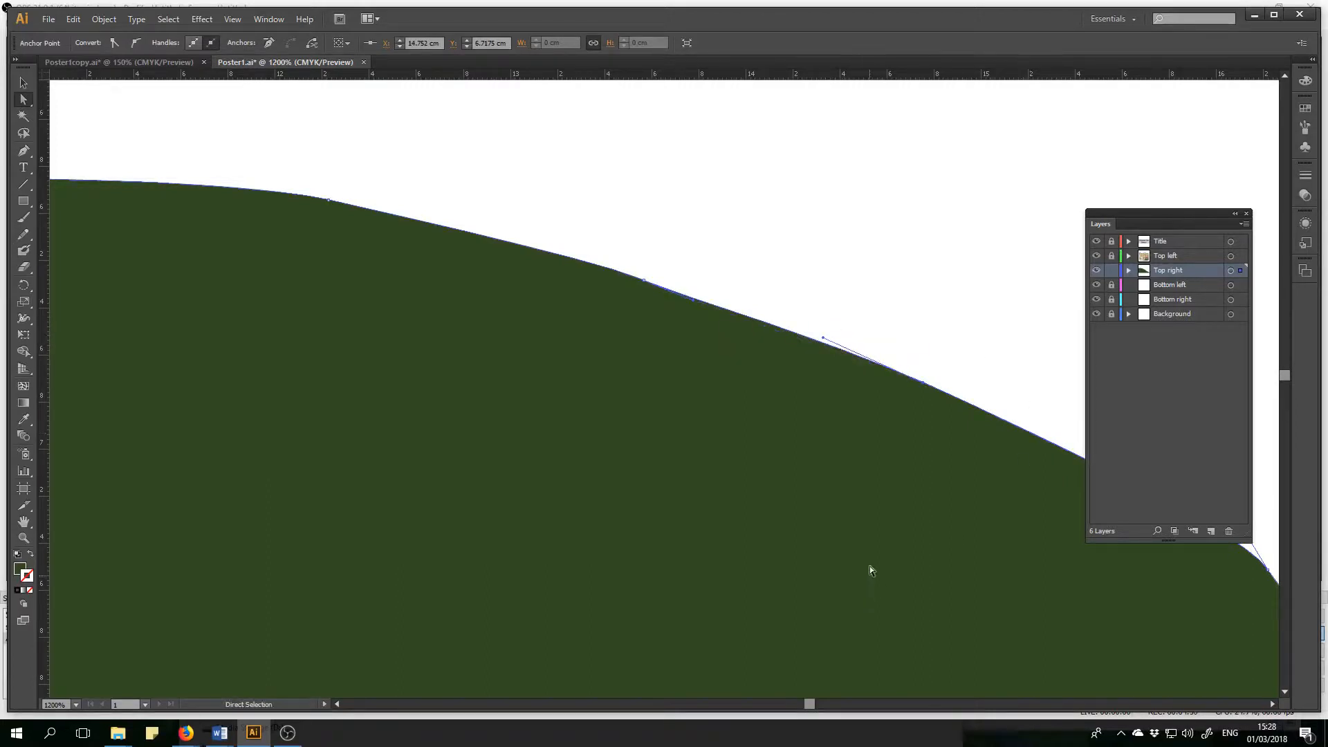
left_click(73, 19)
left_click(83, 32)
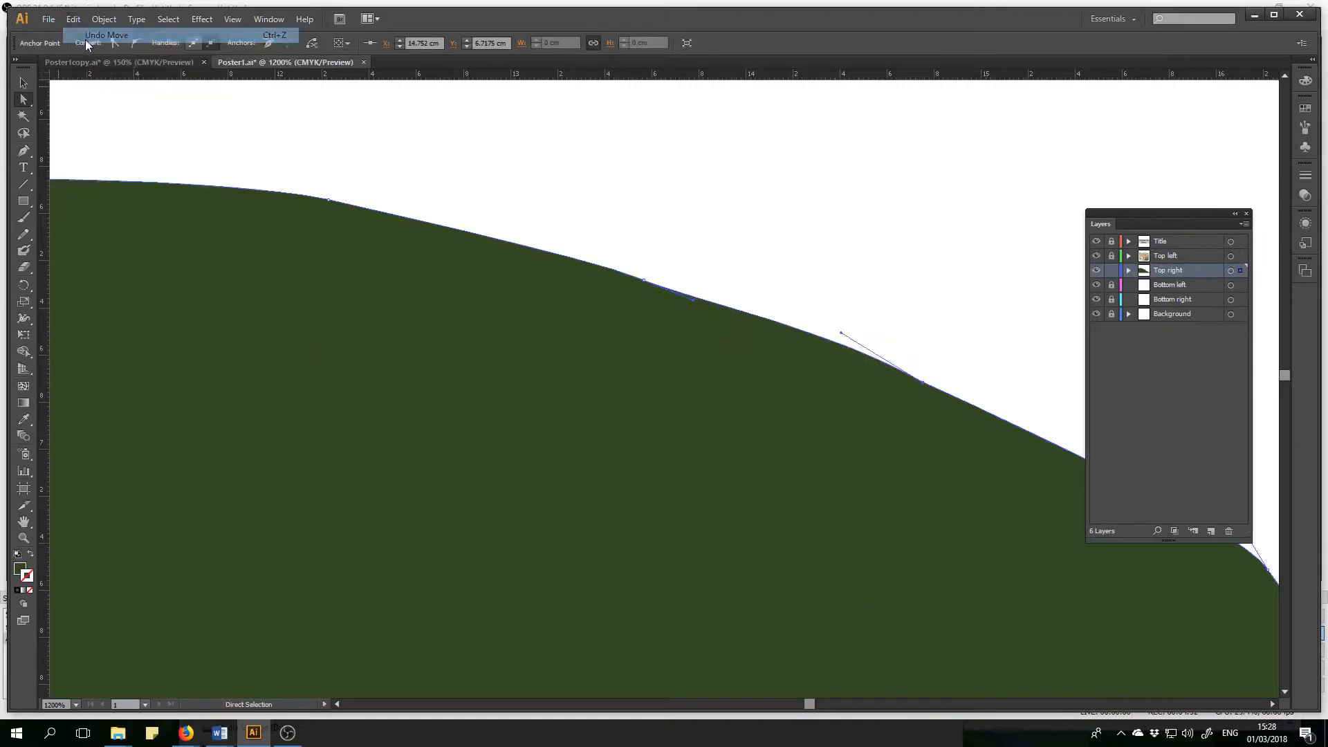
left_click(814, 705)
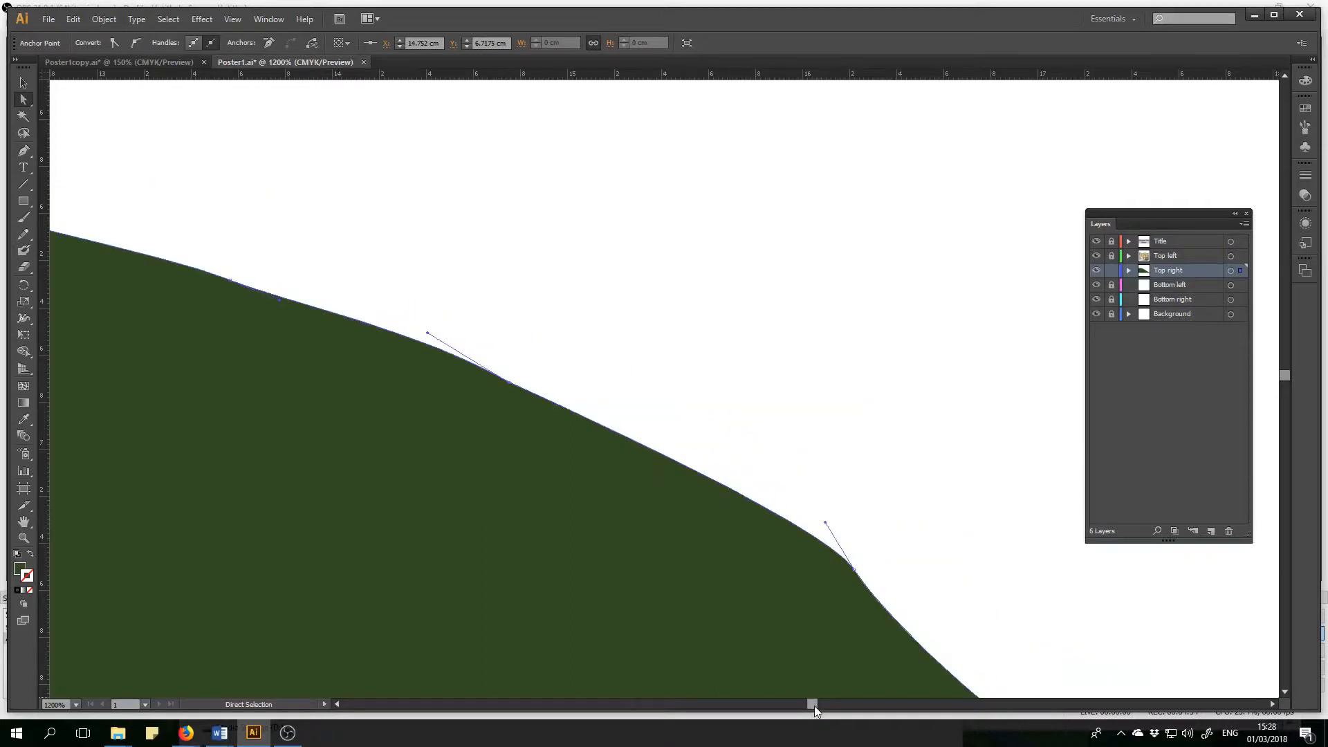
scroll(759, 467, "down", 4)
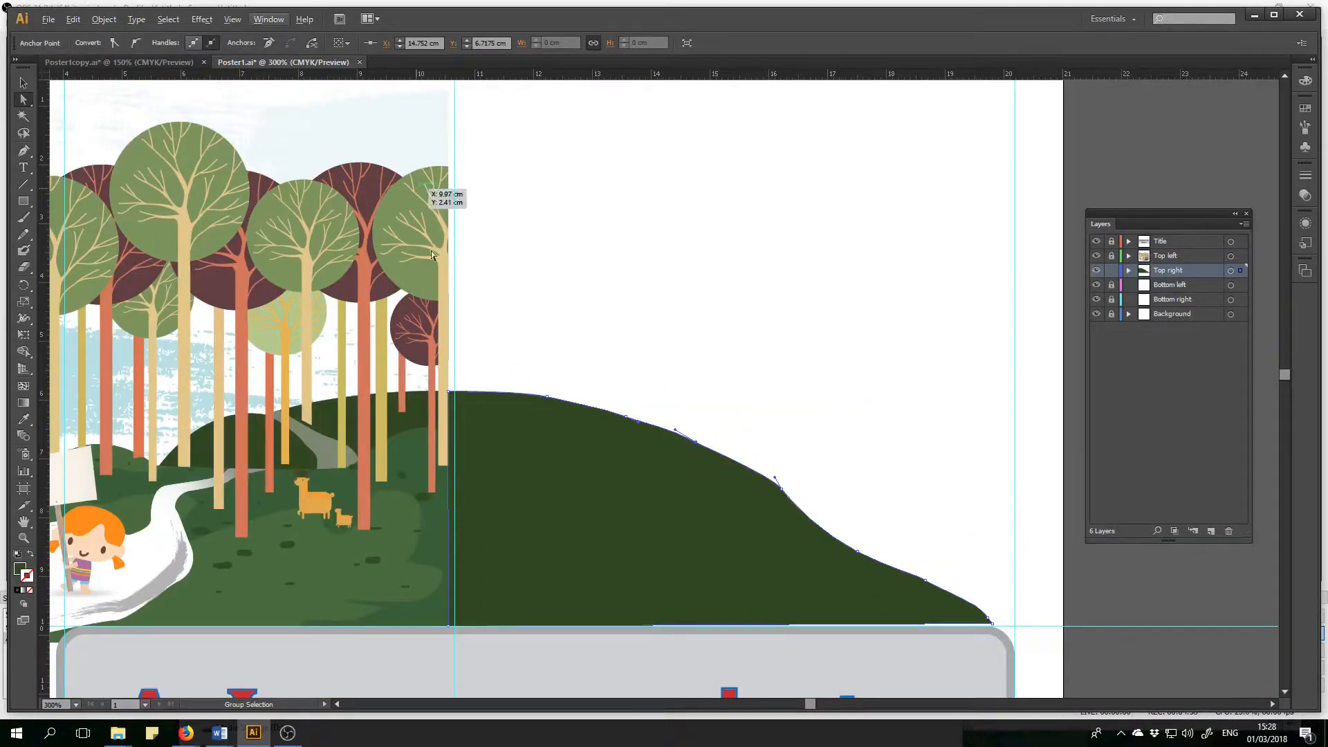
- Deselect the hill and sample the maroon of the small tree crown at the picture's right edge as the fill colour
left_click(629, 403)
key("v")
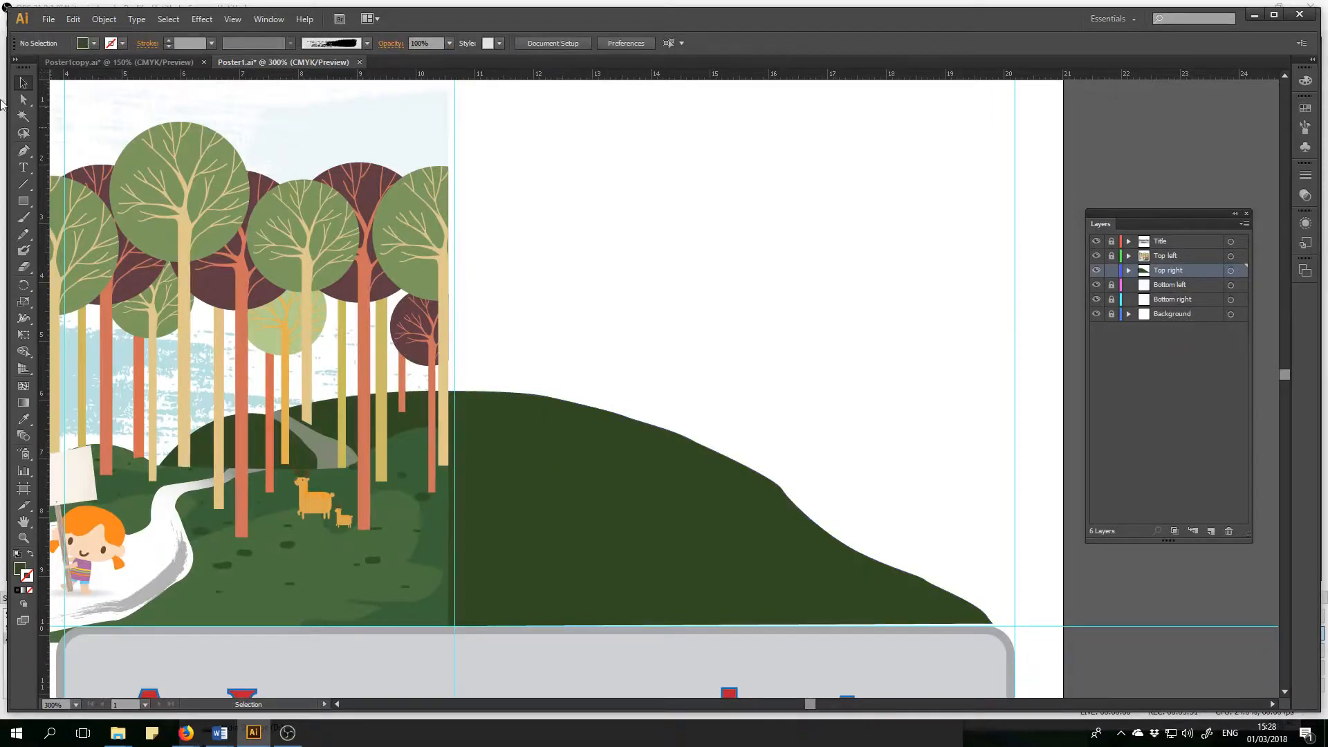
left_click(25, 420)
left_click(424, 346)
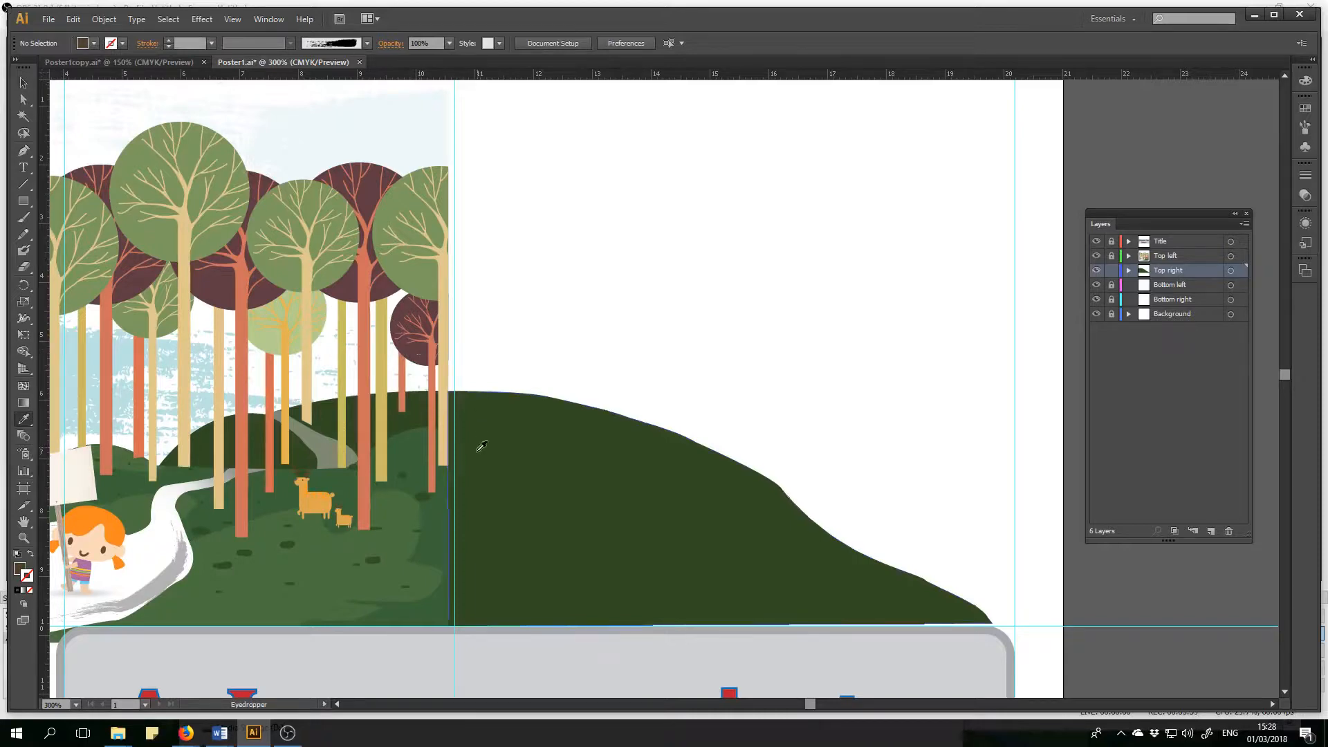
- Try recolouring the selected hill with the small crown's maroon using the Eyedropper, undo it, and deselect the hill
key("v")
left_click(540, 445)
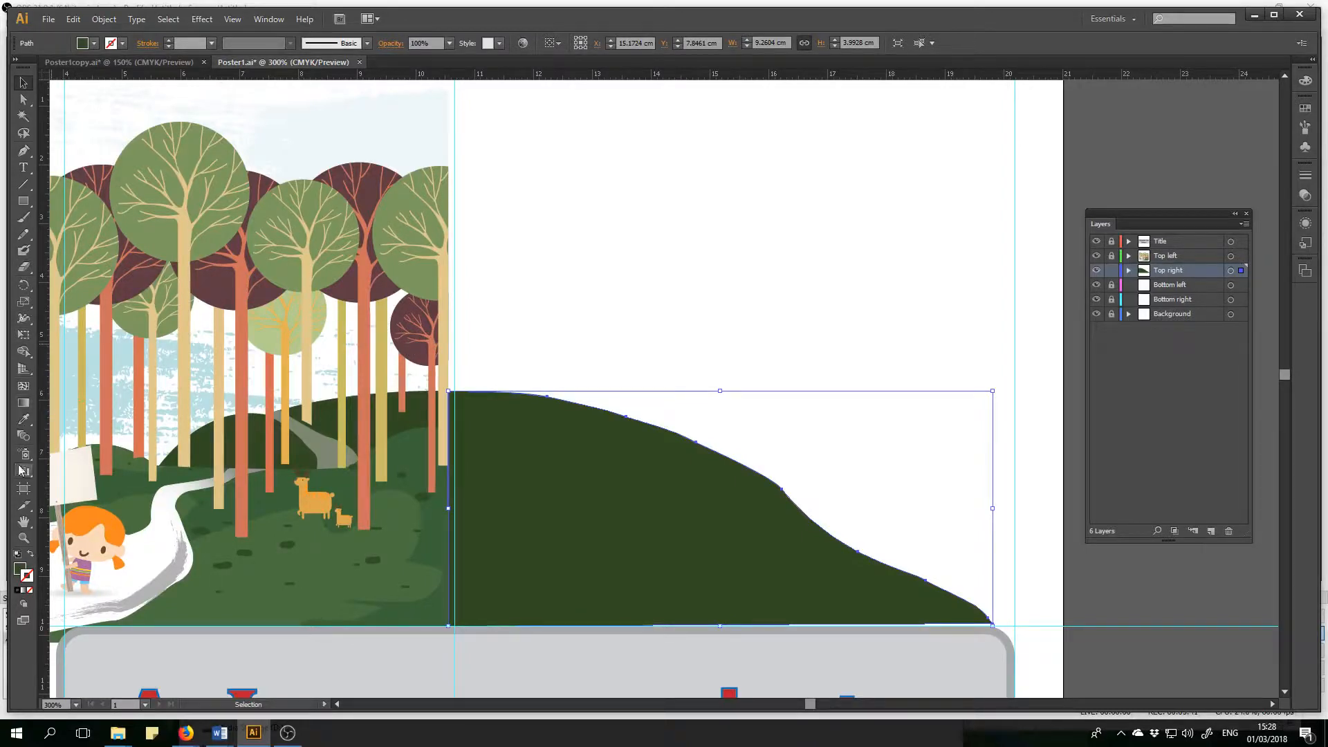
left_click(23, 419)
left_click(426, 348)
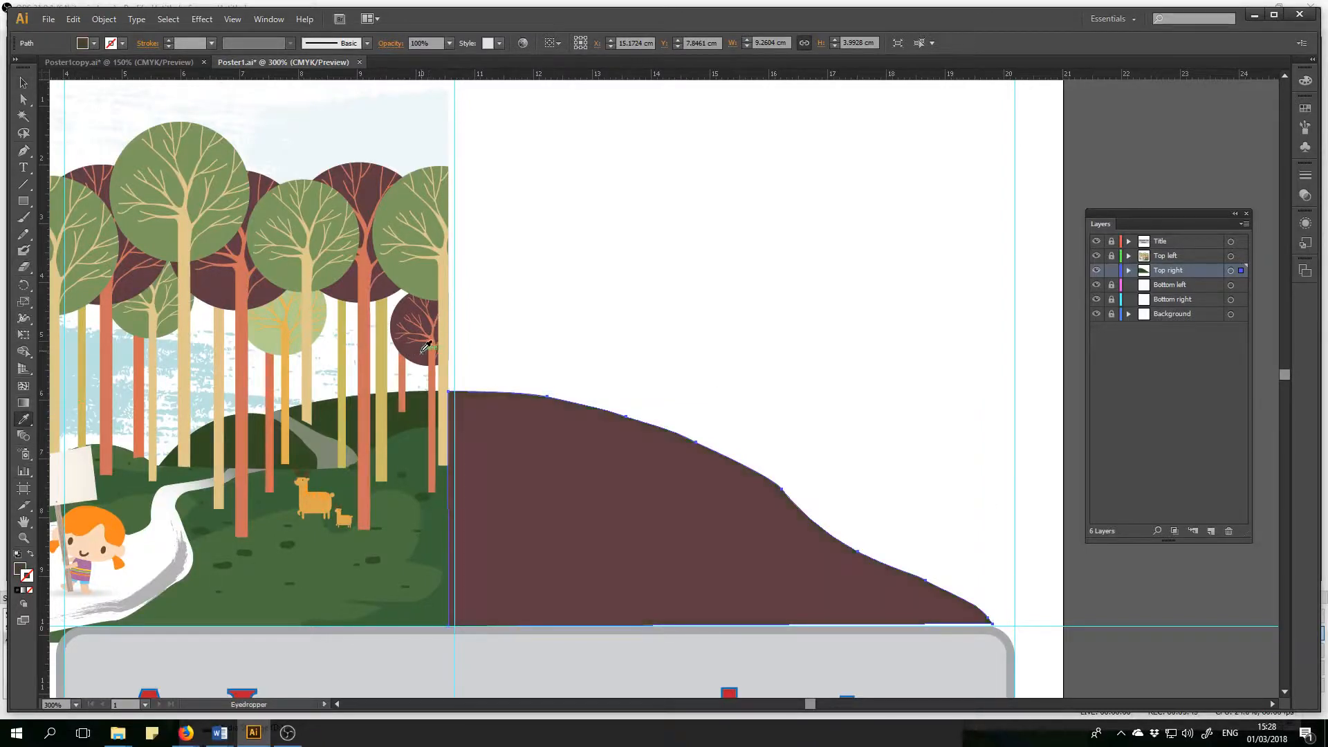
left_click(72, 18)
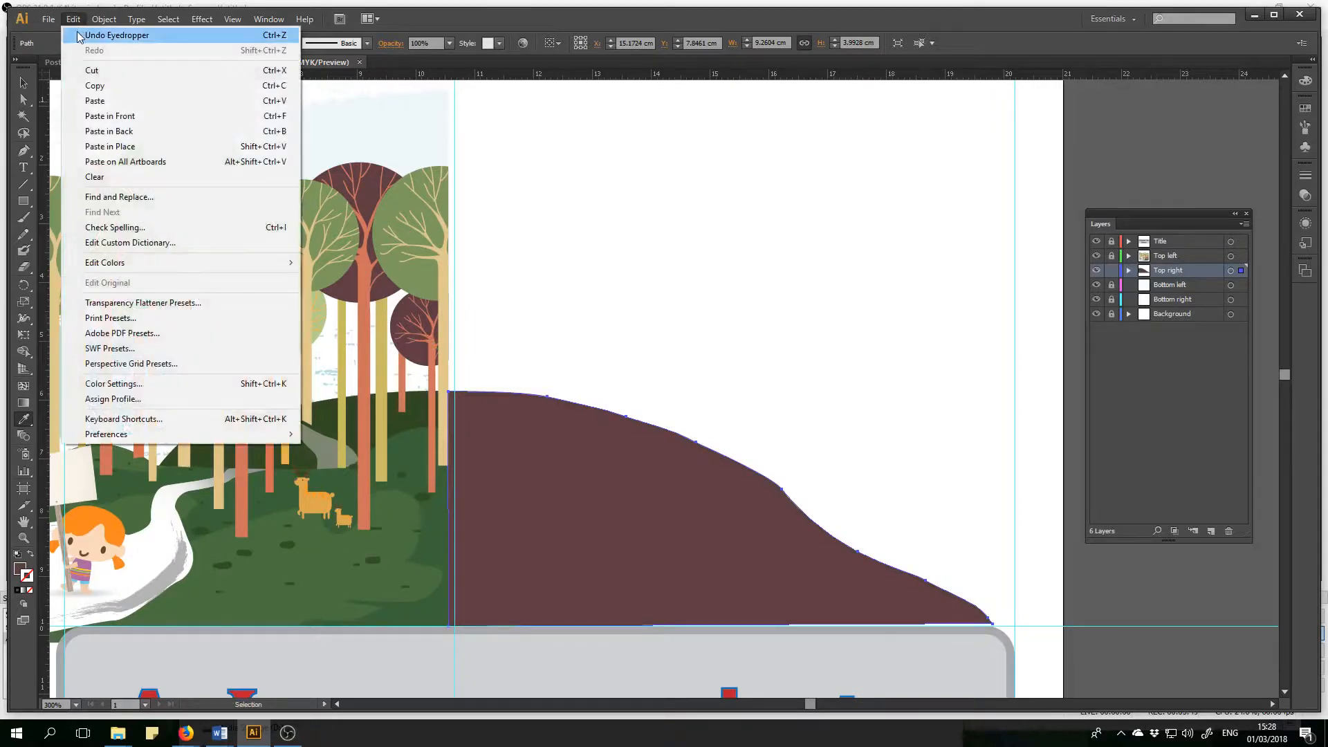
left_click(80, 34)
left_click(23, 82)
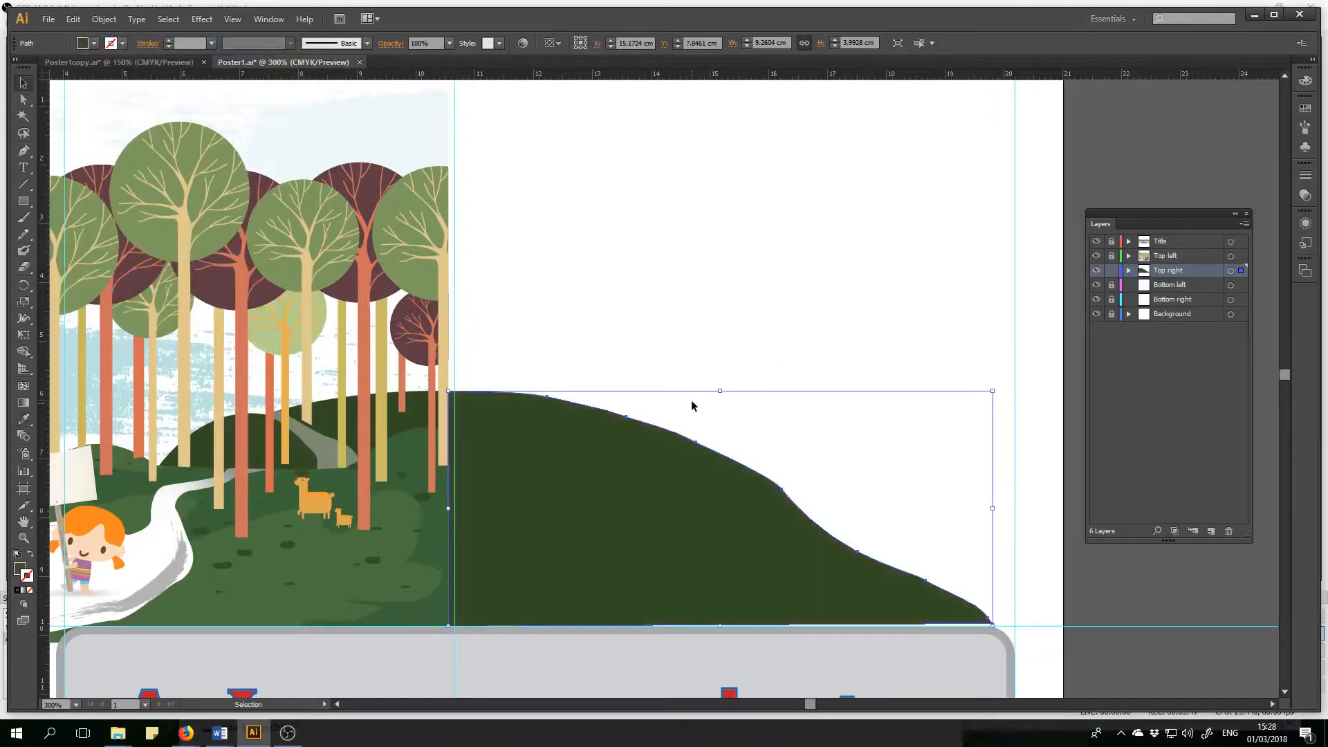
left_click(644, 334)
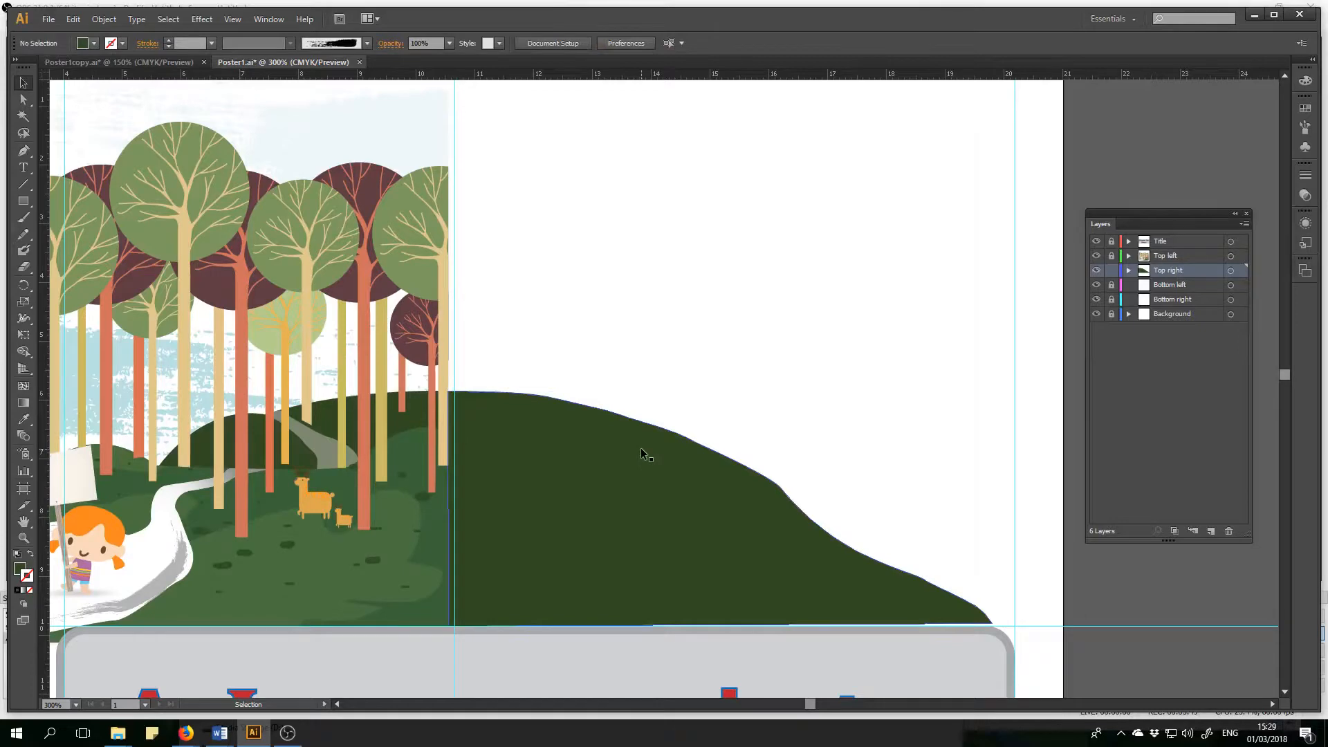
- Expand the Top right layer, name its empty sublayer "grass light" and its hill path "grass bg", and lock grass bg
left_click(1129, 271)
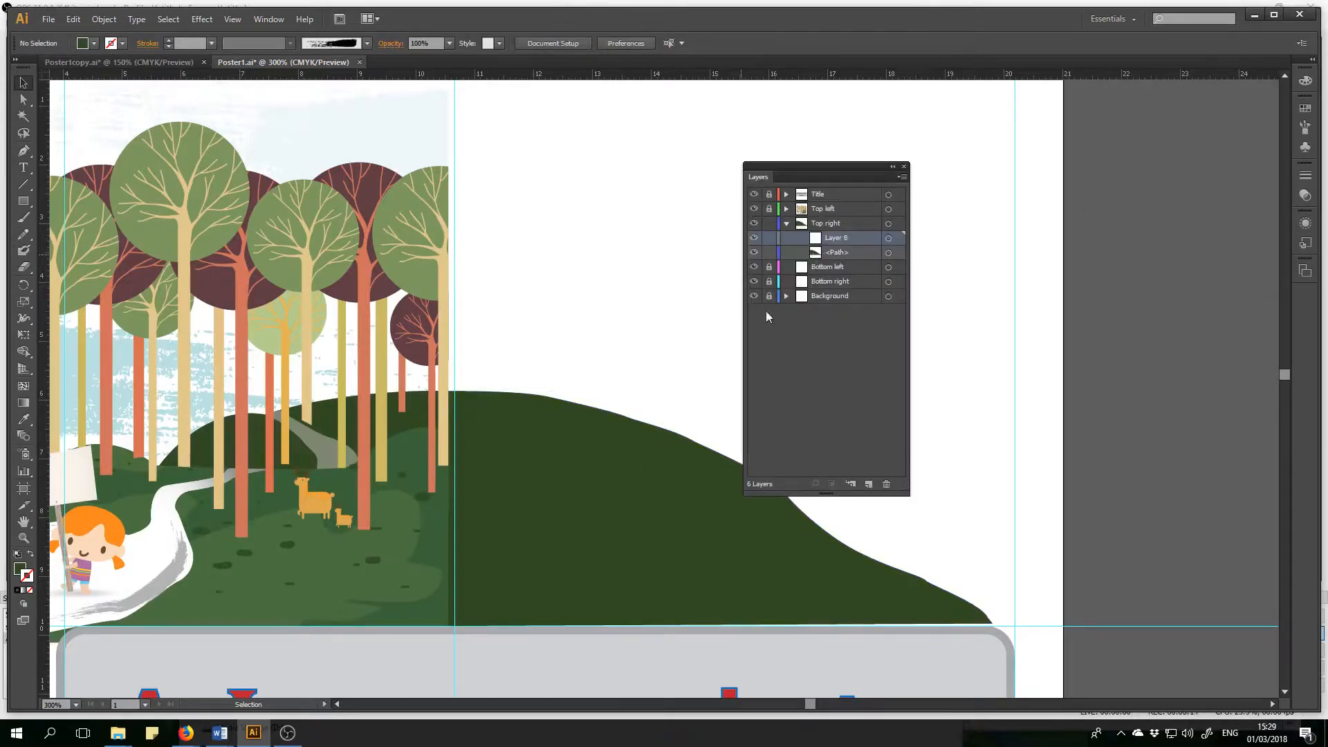
left_click(755, 253)
left_click(755, 254)
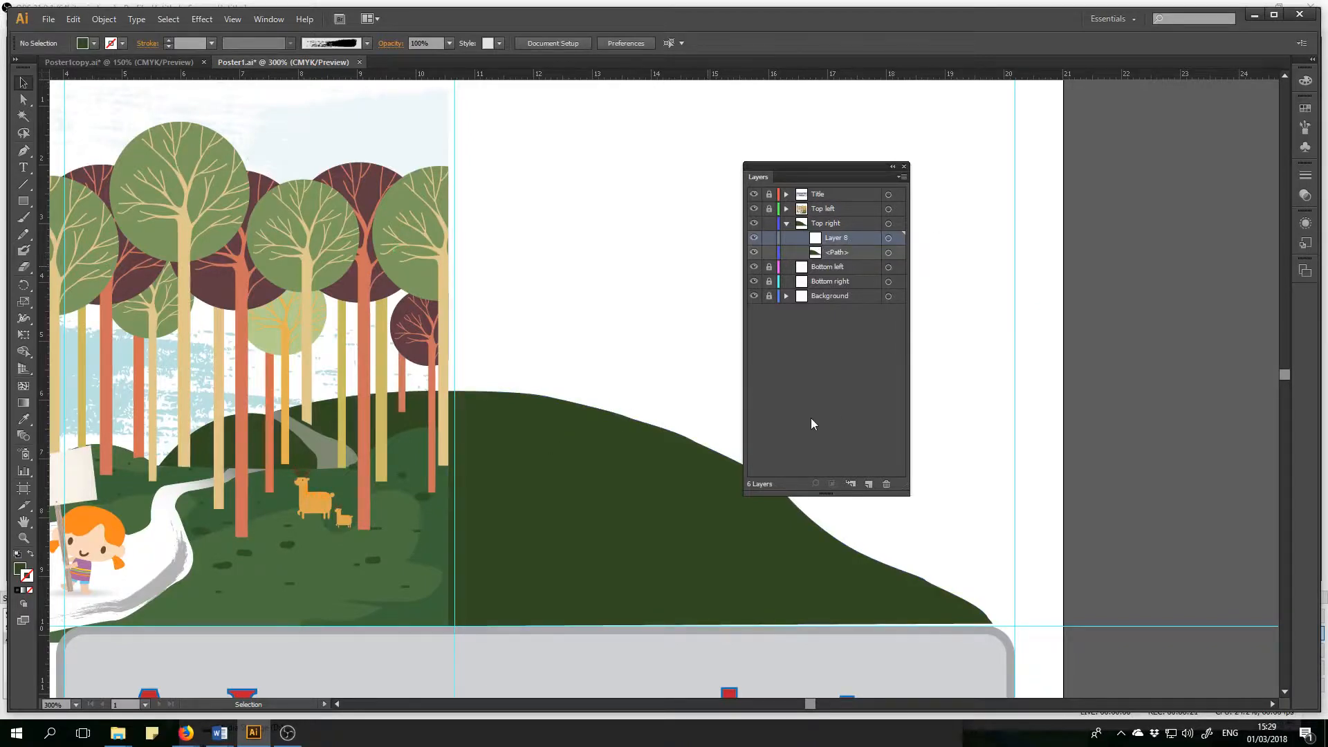
- Sample the light grass green of the Top left artwork as the fill colour, deselect the artwork, and relock the Top left layer
left_click(892, 209)
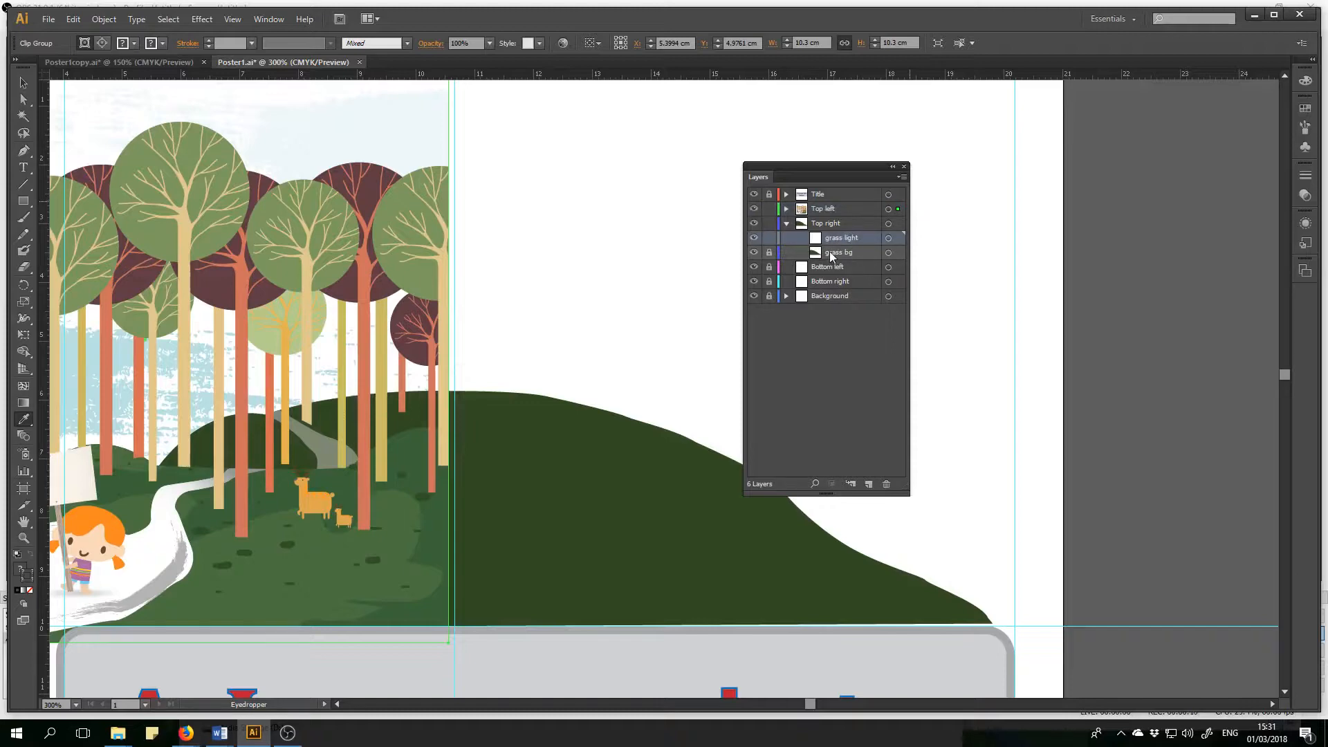
left_click(830, 254)
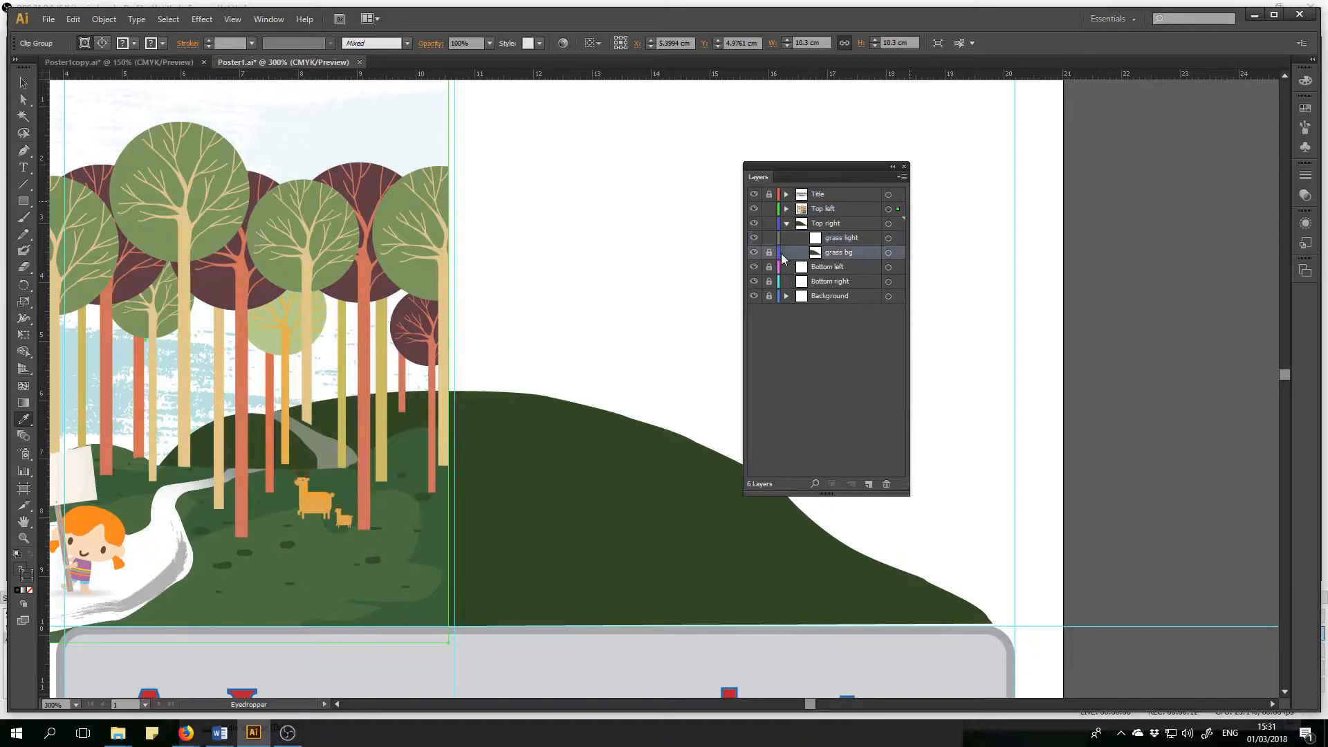
left_click(856, 238, "shift")
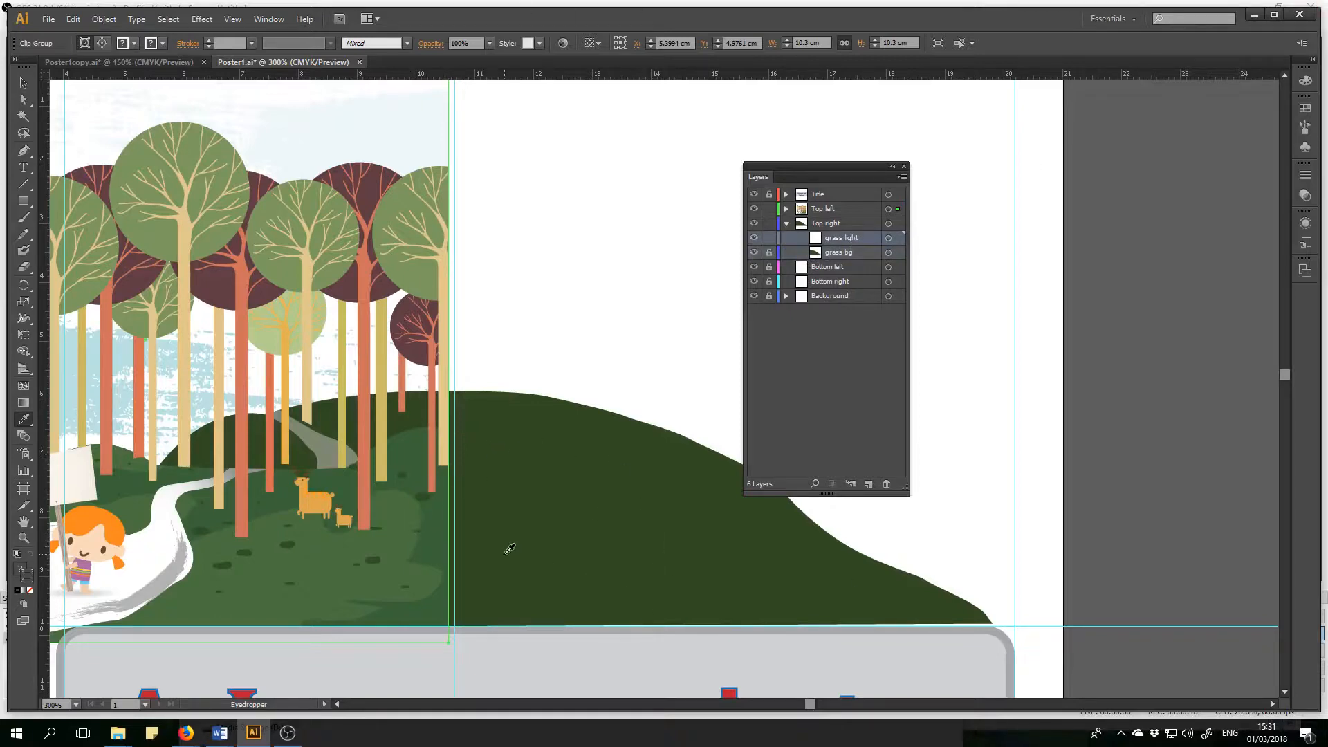
key("ctrl+shift+a")
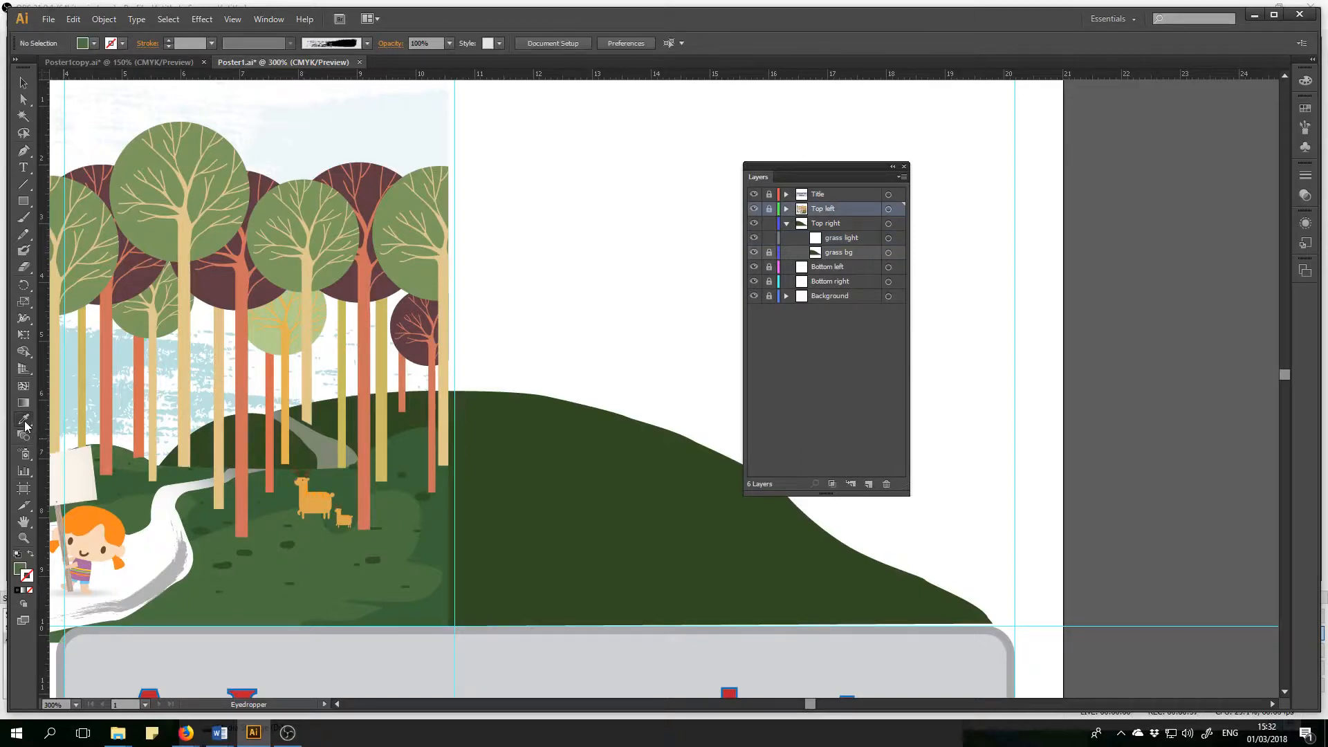
left_click(24, 423)
- Start a light grass patch with the Pen tool on the grass light layer, placing two curved anchors inside the hill's upper left area
left_click(23, 152)
left_click(851, 240)
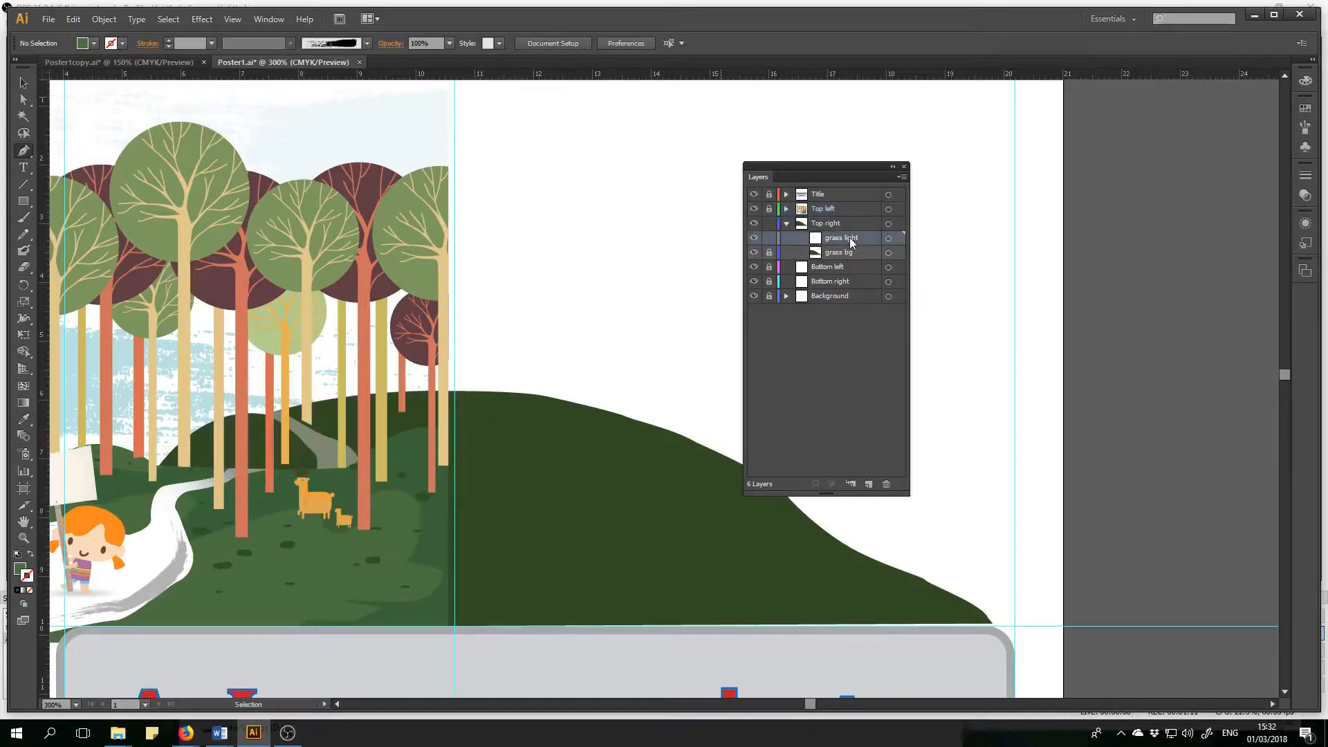
scroll(565, 491, "up", 1)
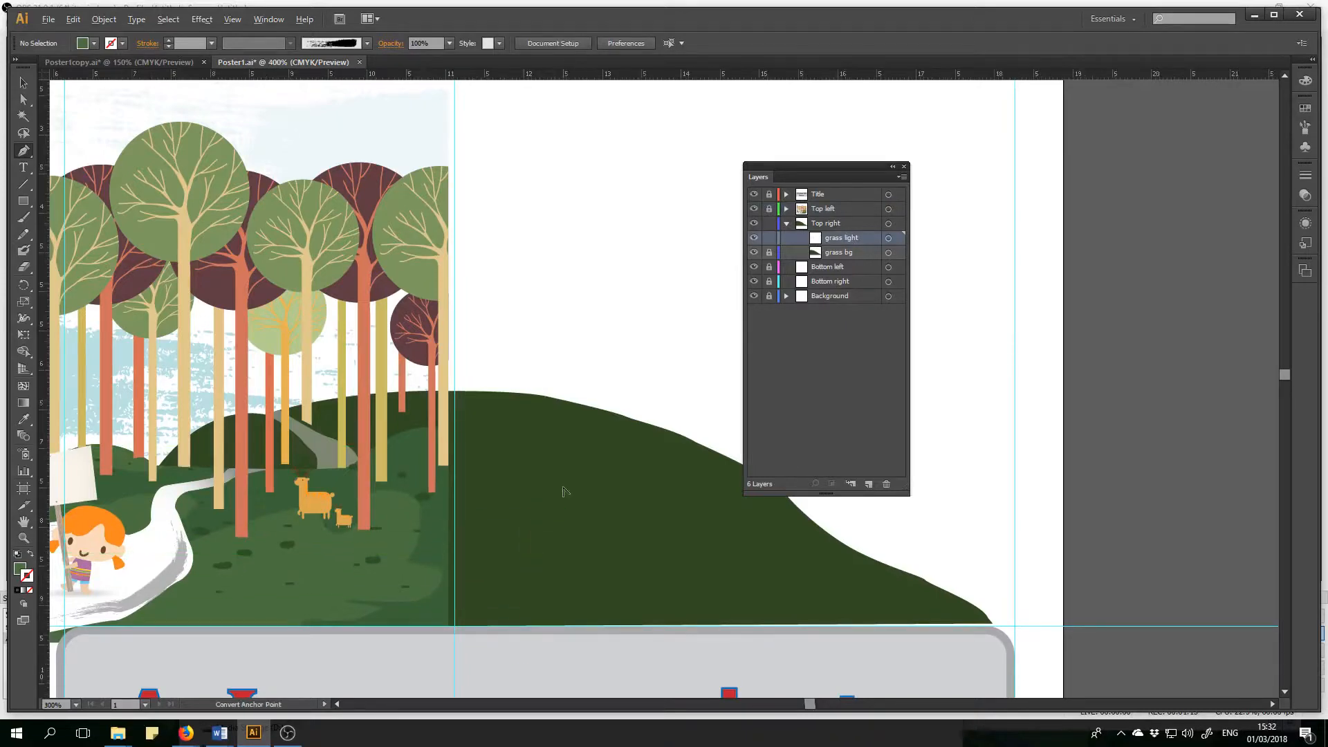
left_click(469, 418)
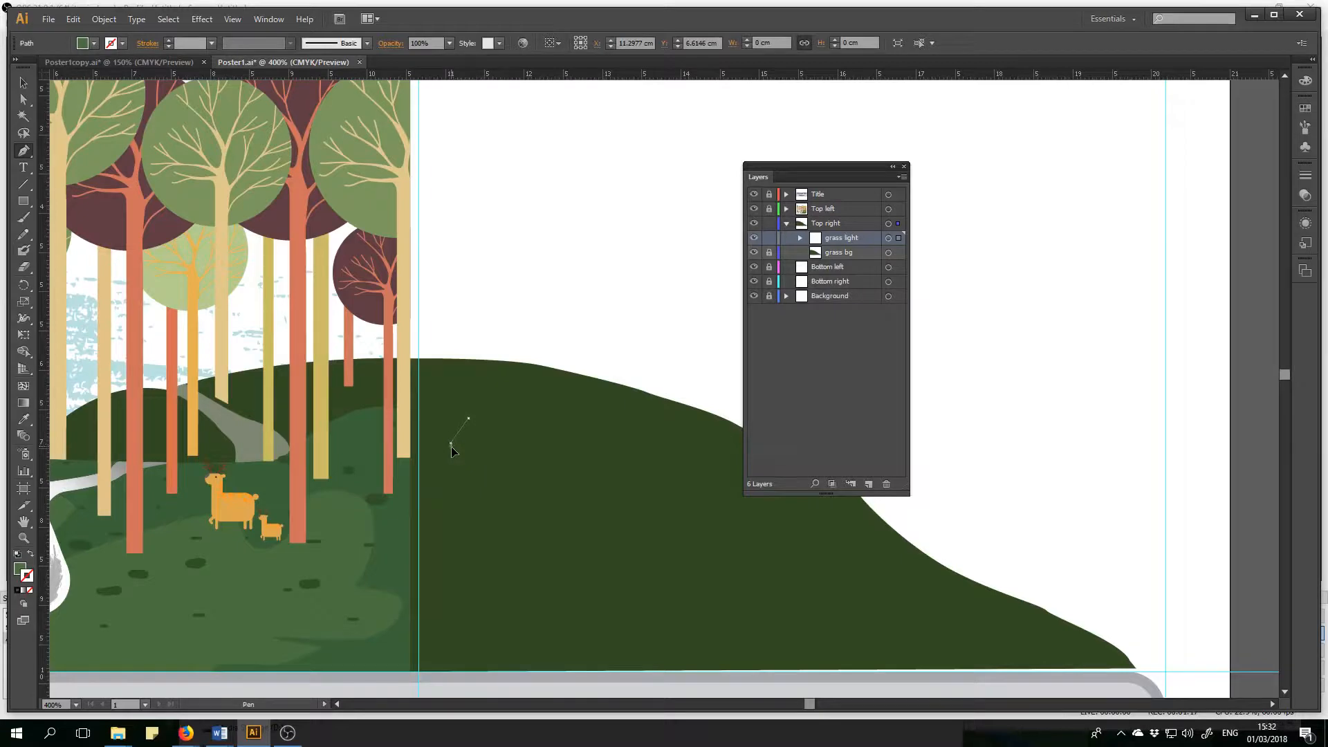
left_click_drag(452, 443, 456, 462)
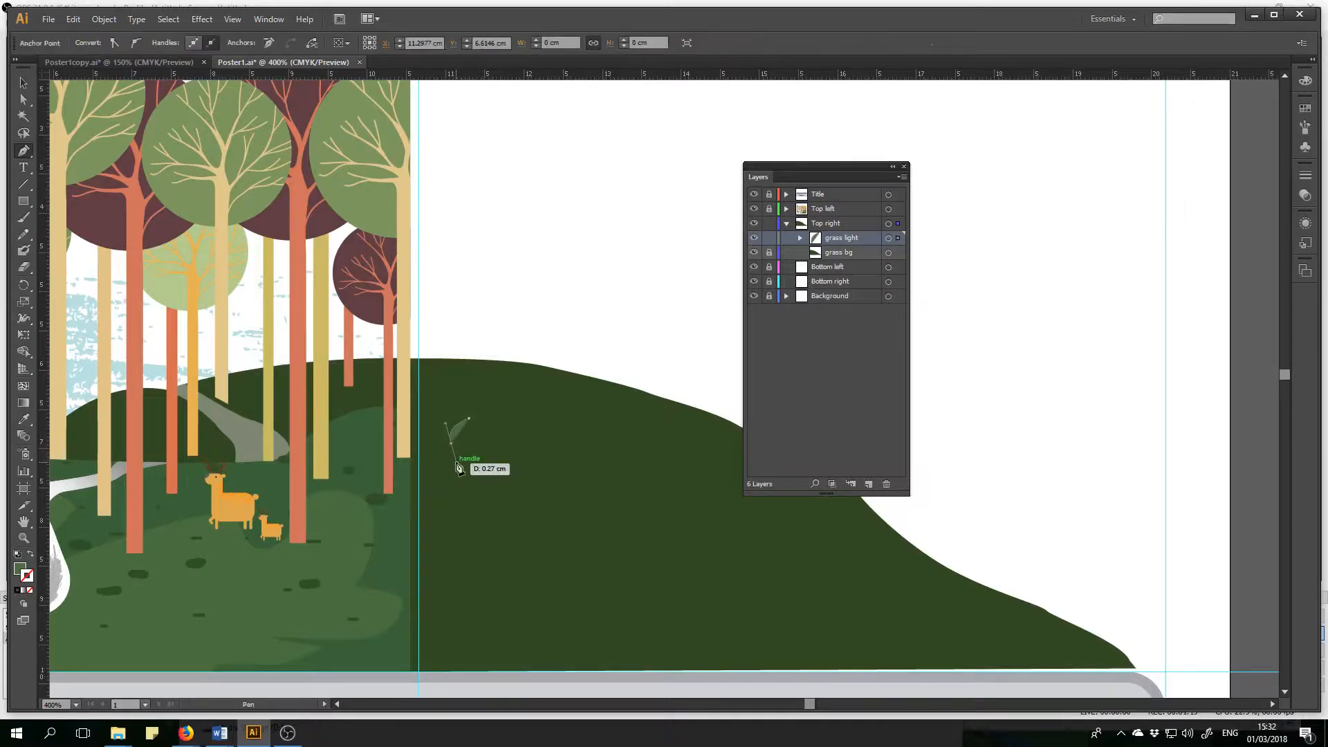
left_click(463, 462)
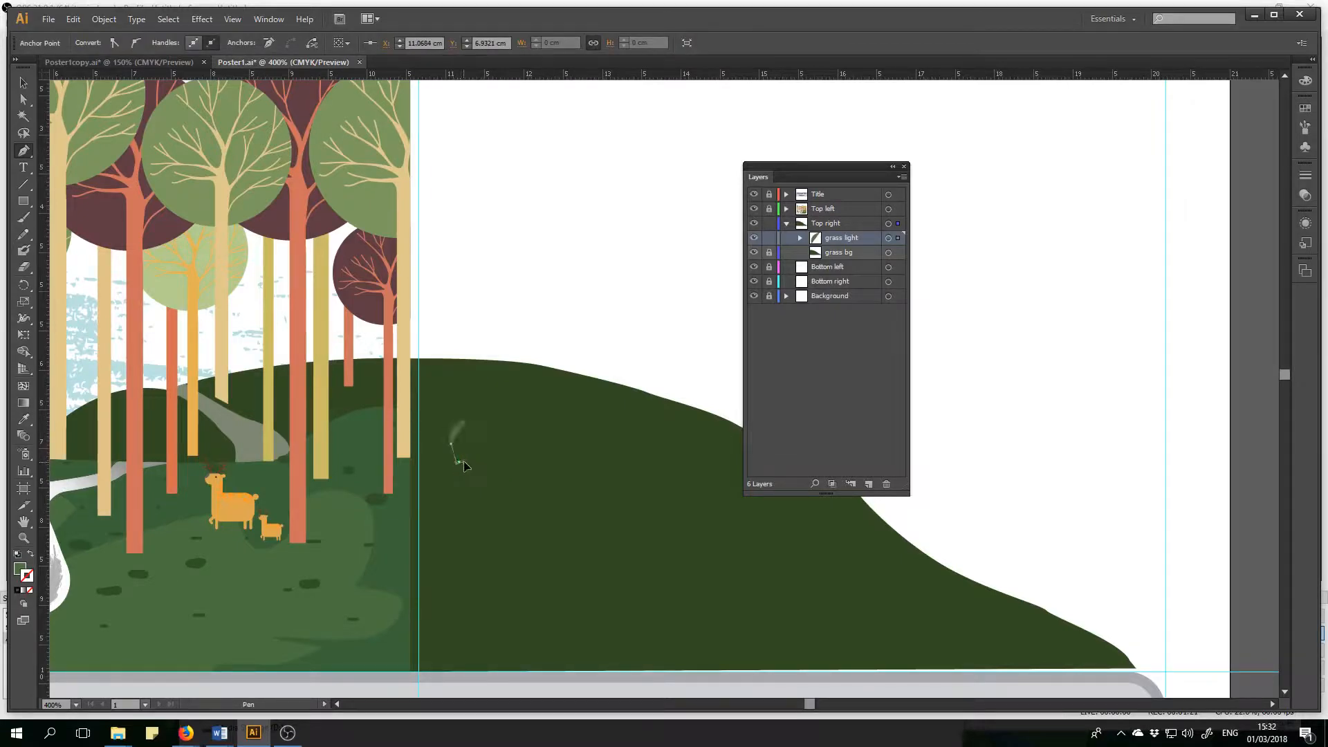
left_click_drag(476, 462, 492, 468)
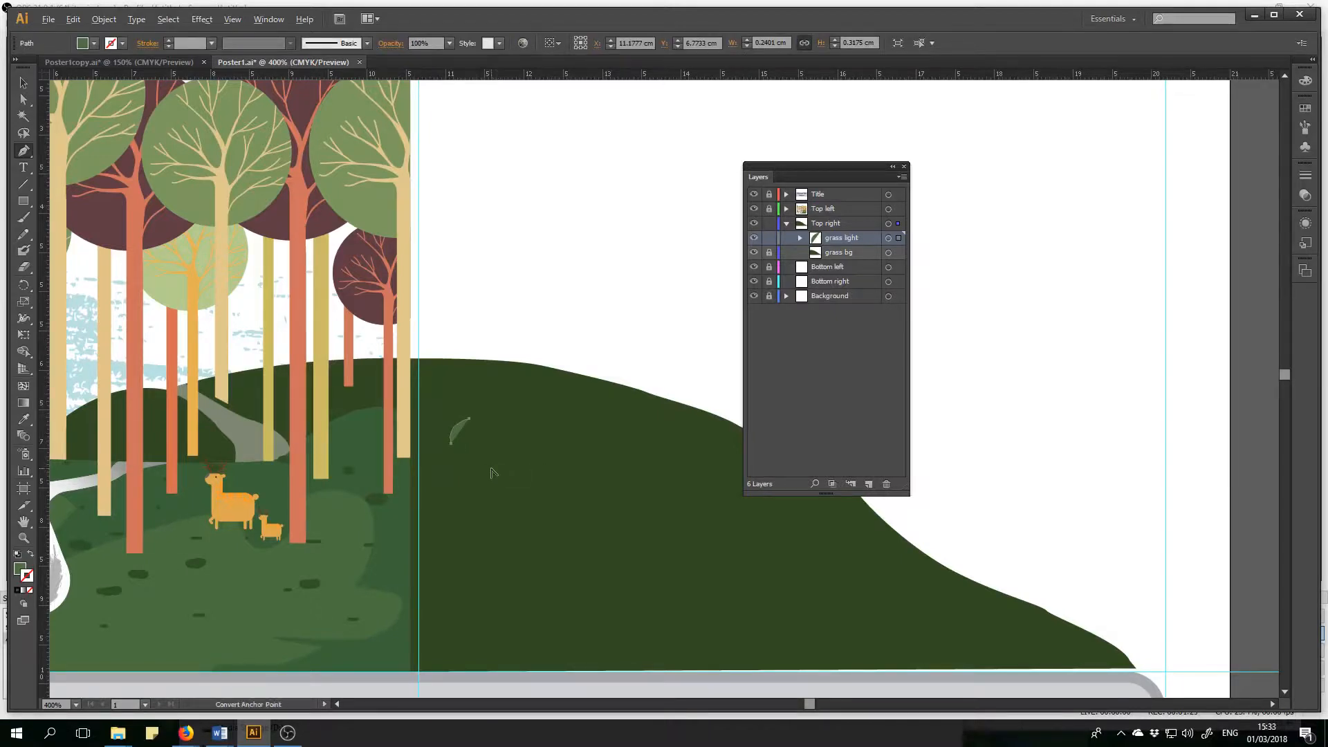
- Continue the patch's left edge downward in a curve and shape a small rounded notch cutting inward to the right
scroll(487, 469, "up", 3)
left_click_drag(388, 399, 507, 498)
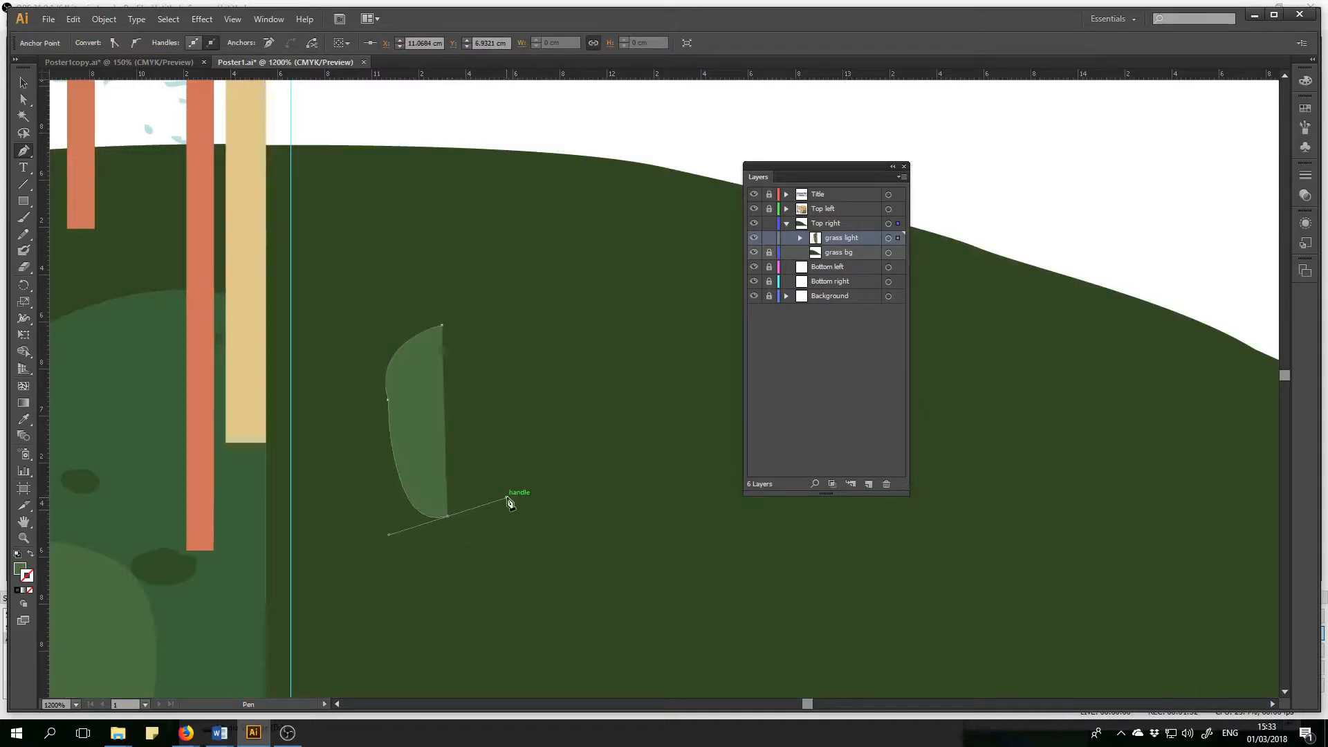
left_click(450, 521)
left_click_drag(448, 593, 424, 591)
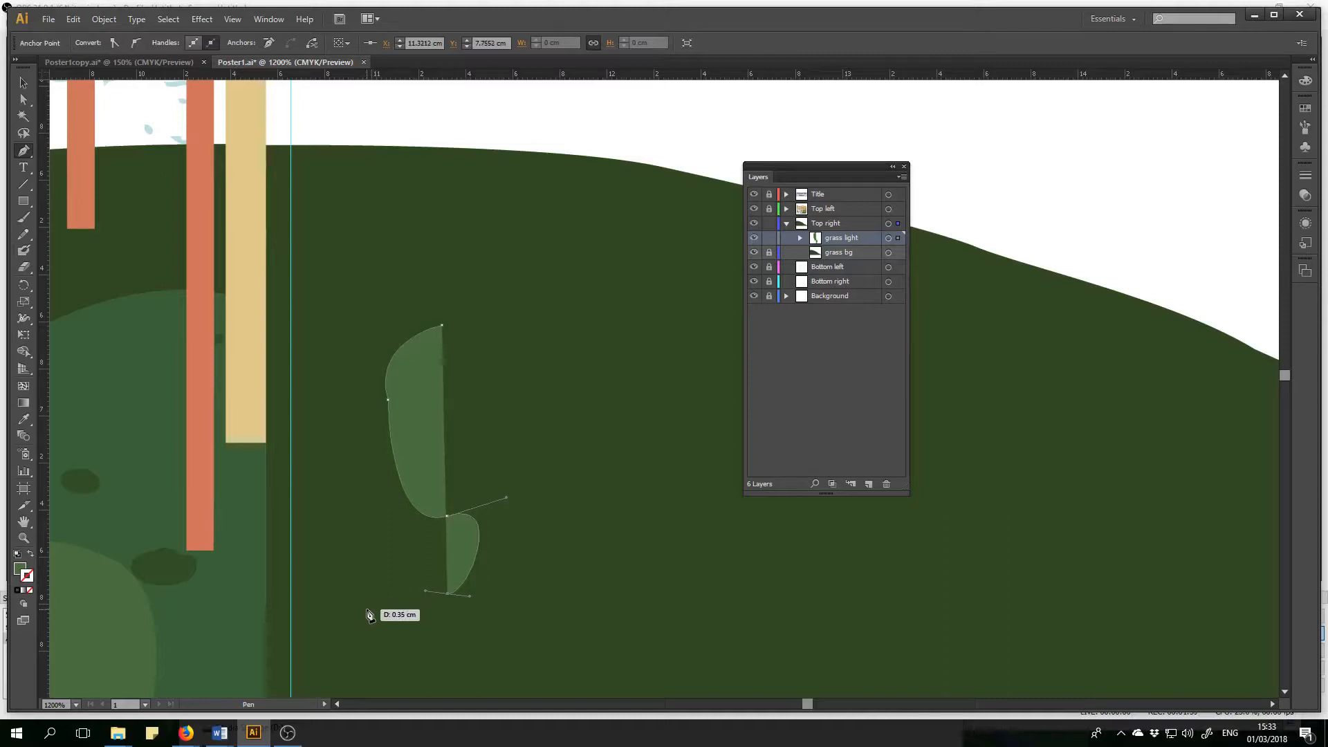
left_click(448, 593)
- Curve the patch outline out to the left and down to form a rounded lobe below the notch
left_click(345, 624)
left_click_drag(349, 640, 322, 661)
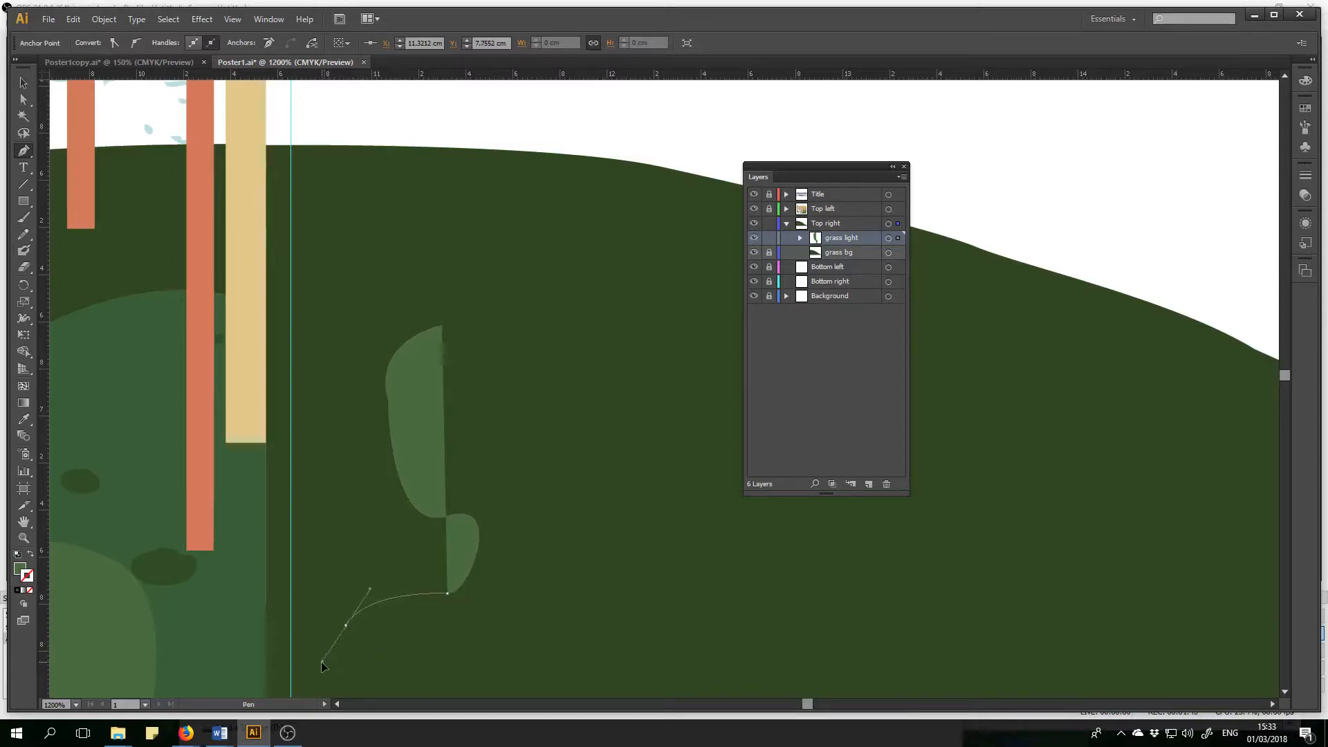
scroll(568, 594, "down", 5)
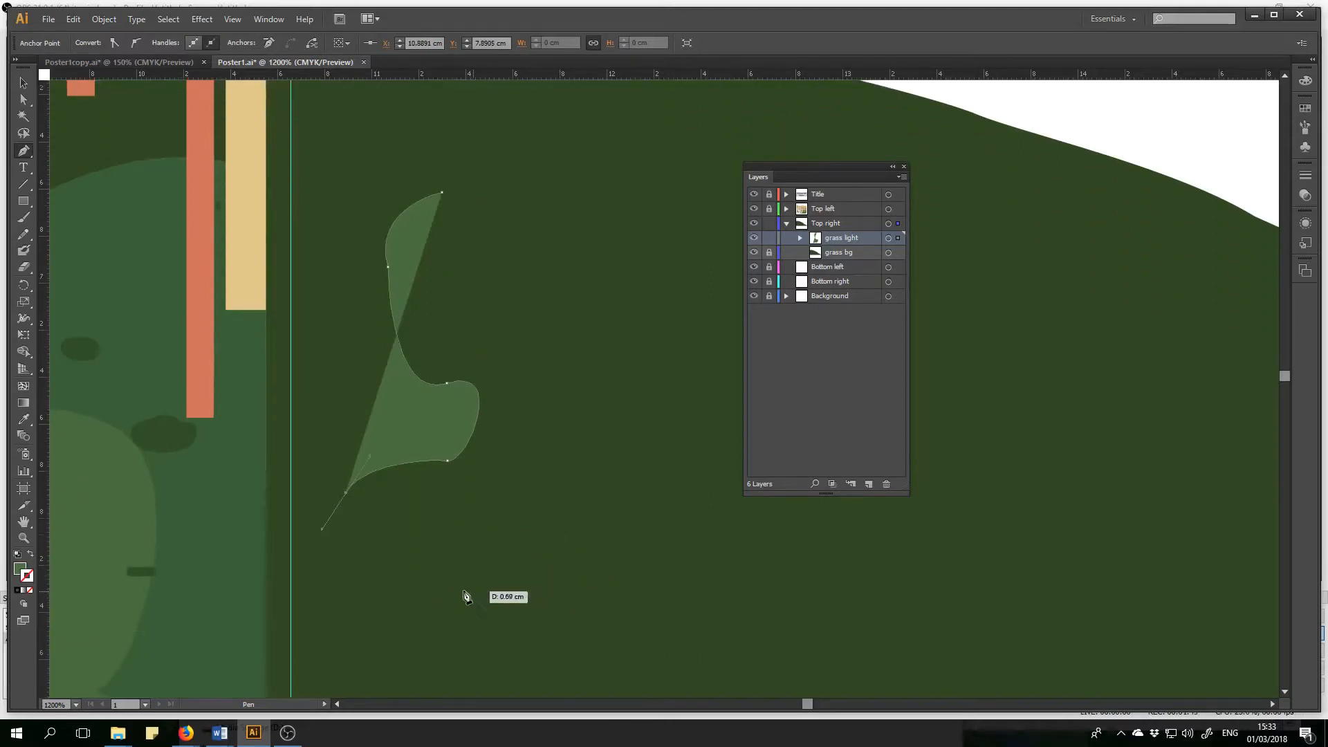
left_click_drag(349, 503, 455, 657)
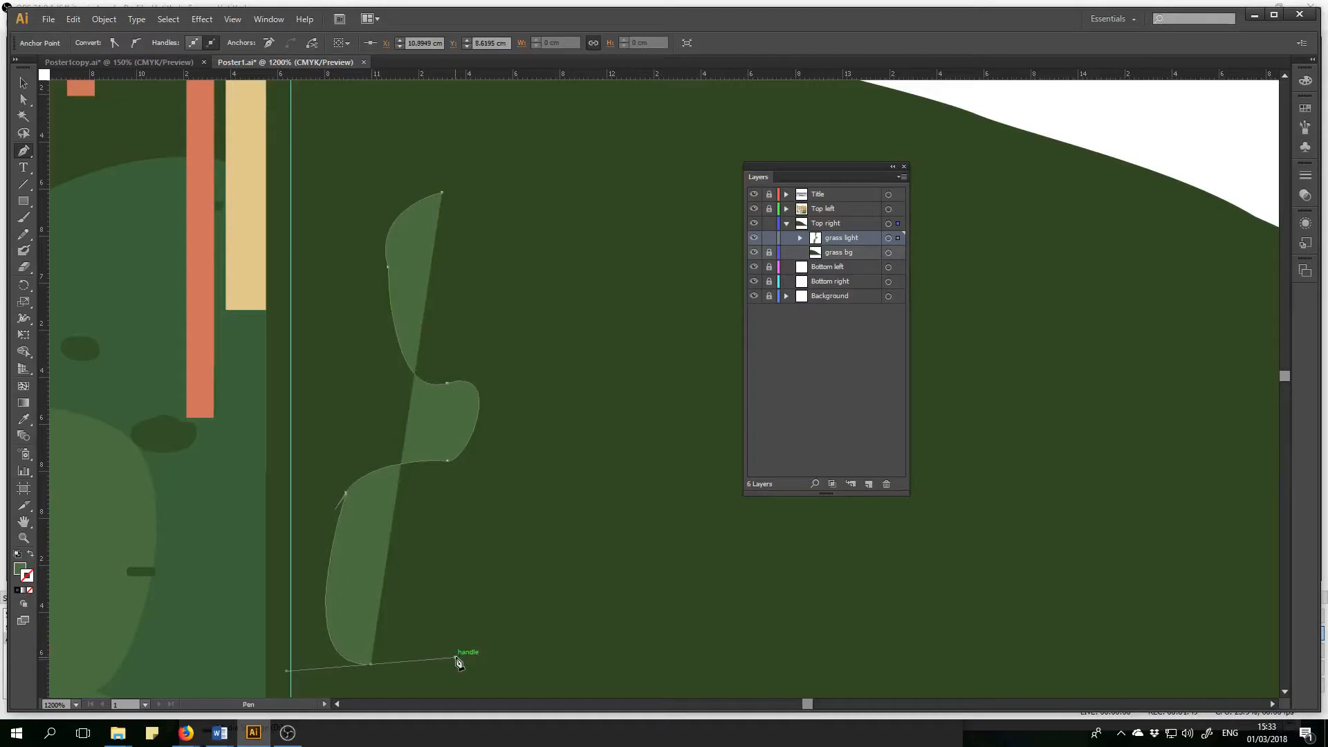
scroll(498, 647, "down", 2)
left_click(371, 615)
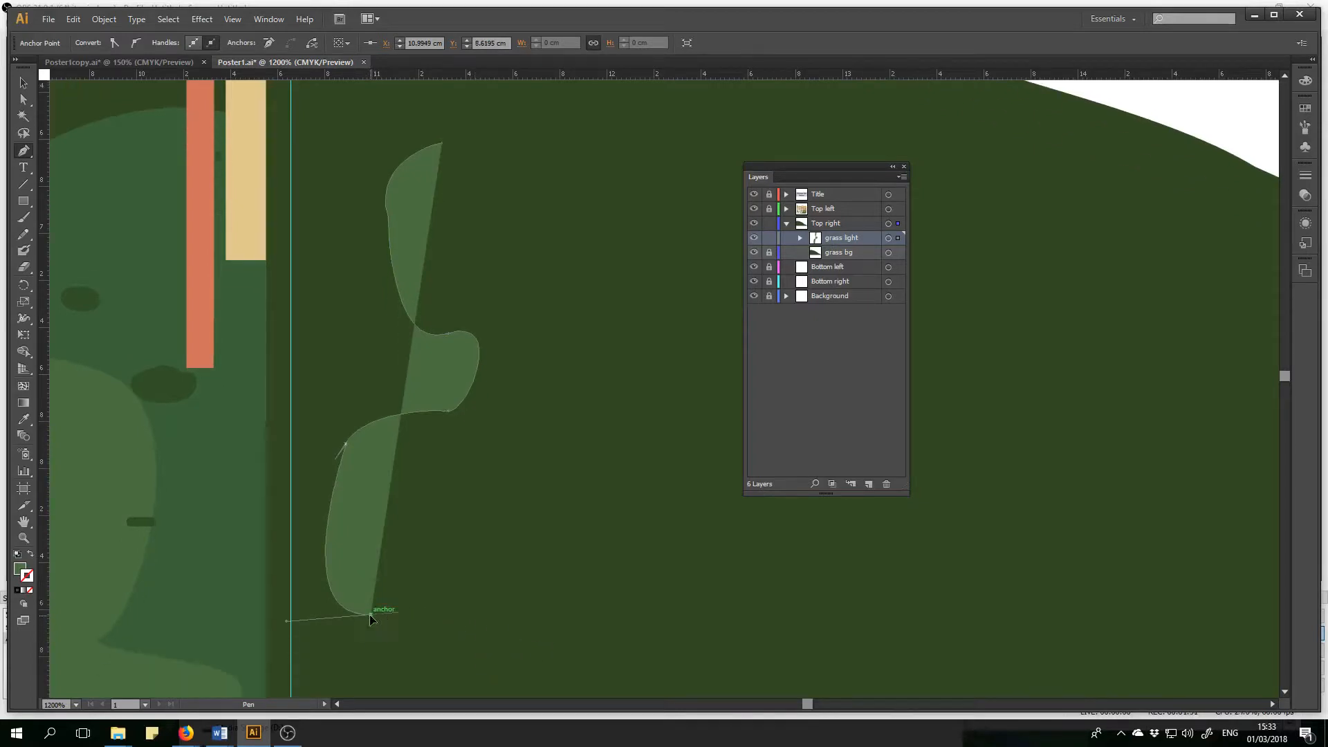
- Add two scalloped lobes to the patch, stepping down and right along its lower left edge
left_click_drag(540, 656, 670, 590)
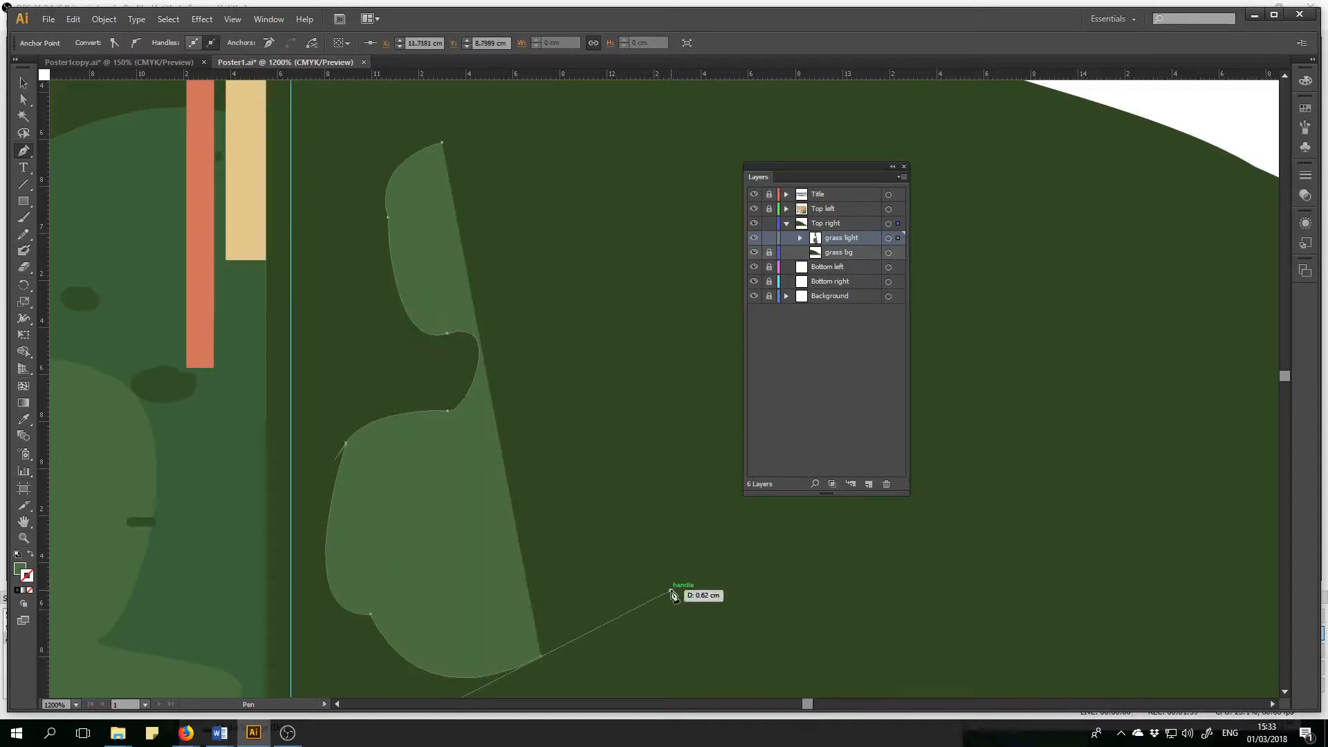
scroll(692, 605, "down", 4)
left_click(541, 557)
left_click_drag(673, 649, 787, 619)
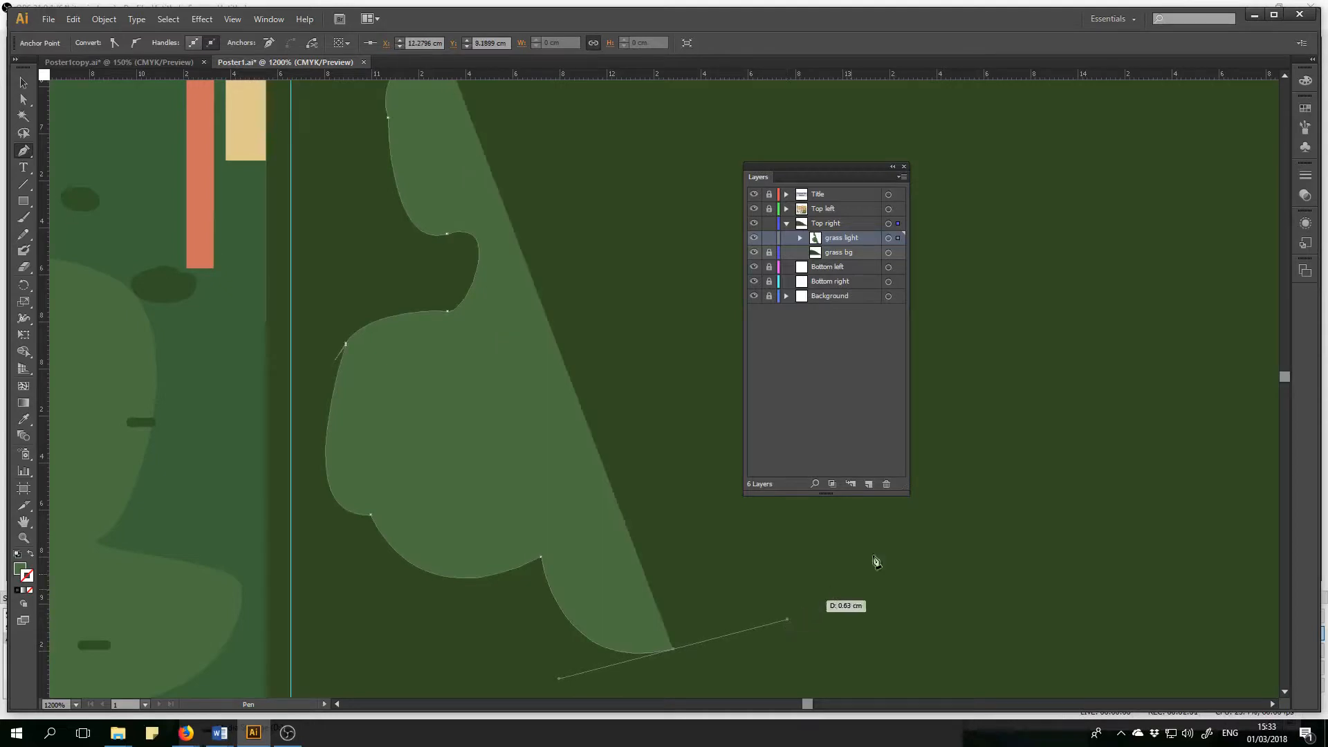
- Extend the patch's bottom edge to the right with two shallow curved segments just above the hill's base
scroll(861, 559, "down", 2)
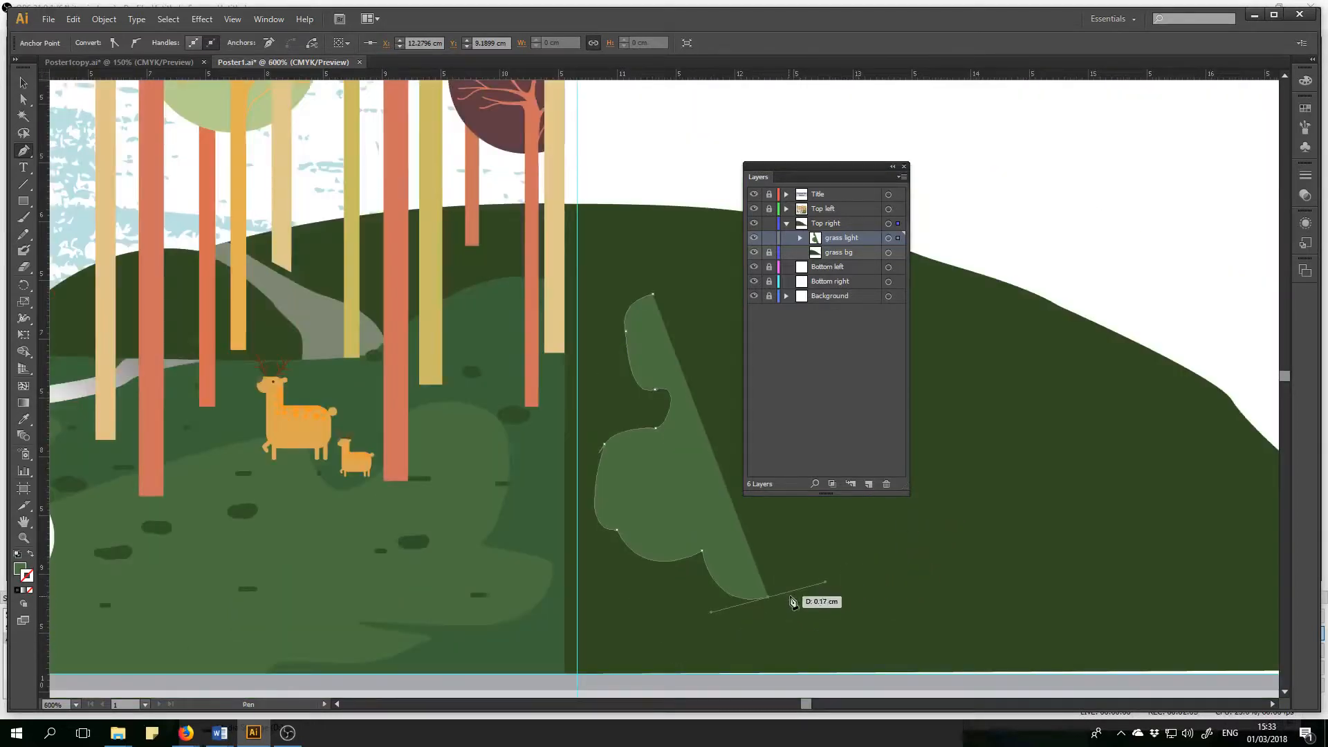
left_click(769, 597)
left_click_drag(963, 638, 1003, 592)
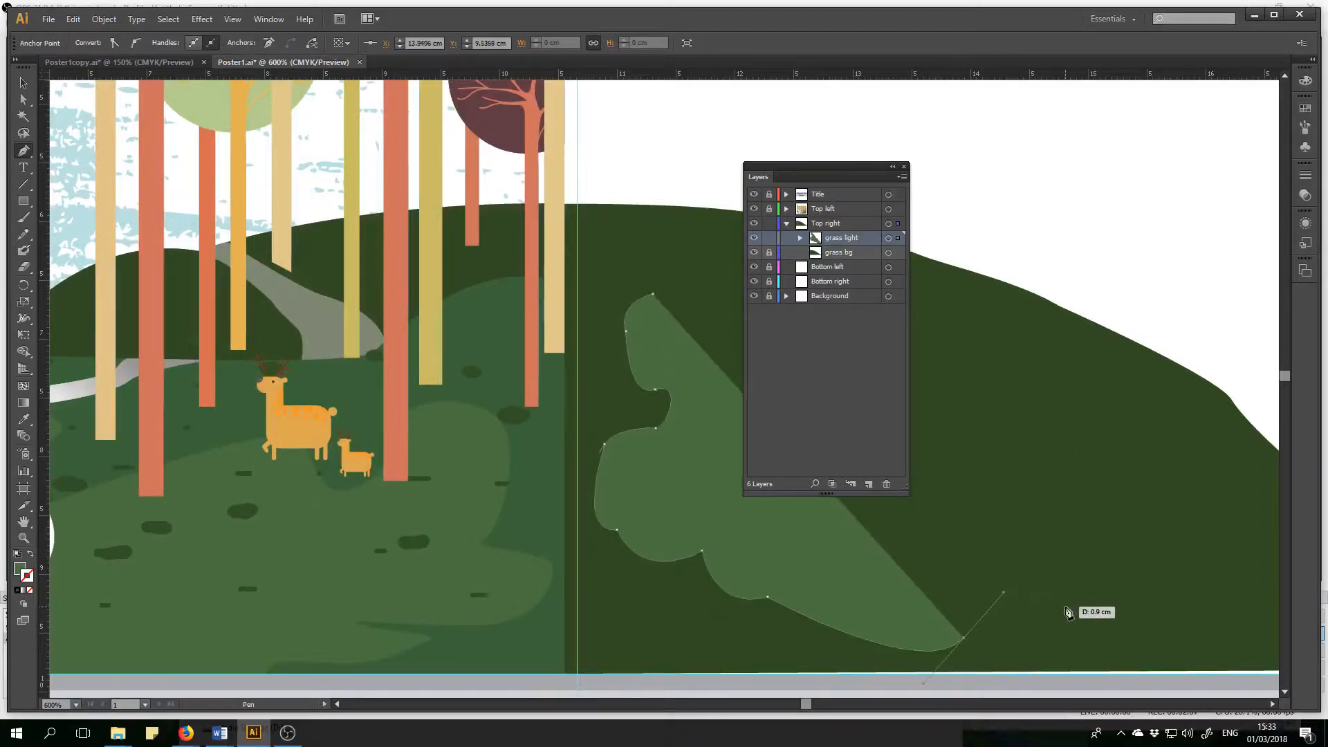
left_click(963, 638)
left_click_drag(1156, 626, 1161, 587)
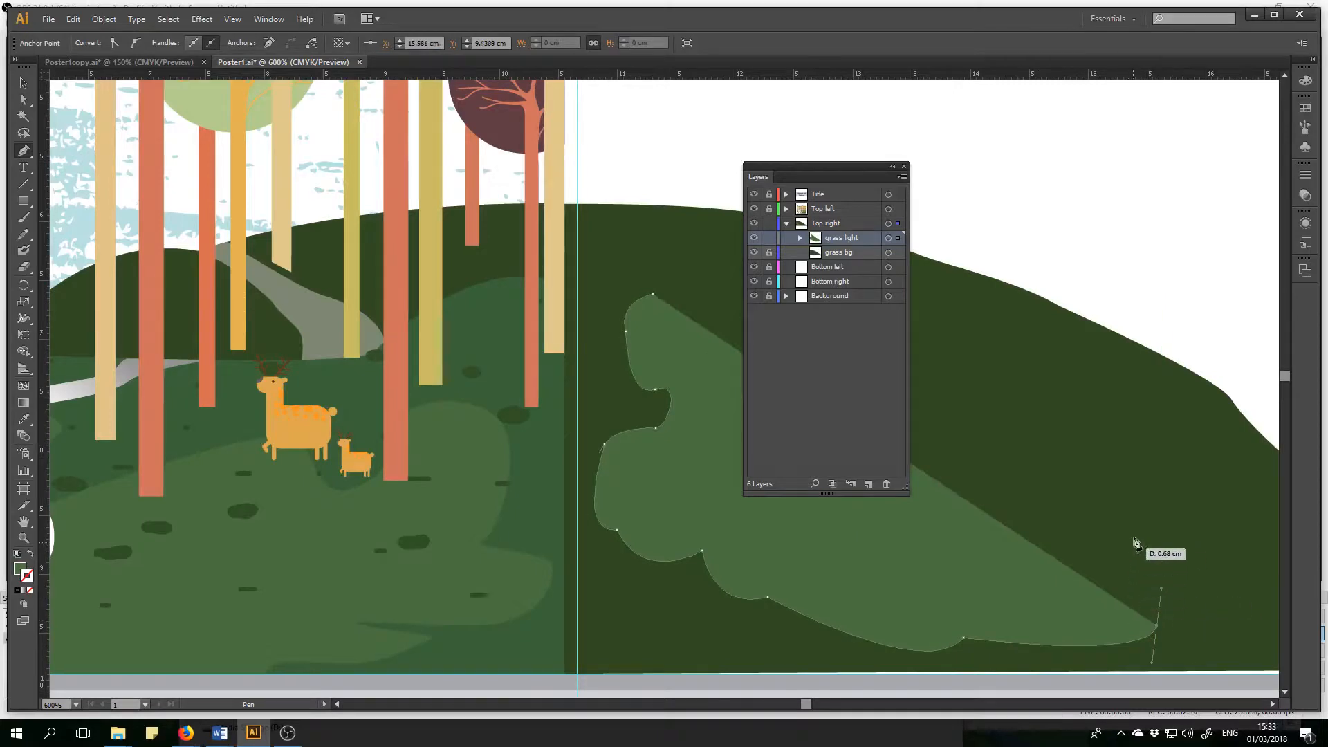
- Curve the outline up the patch's right side and back along the hill's slope, closing the path at its first anchor
left_click_drag(1094, 465, 1064, 461)
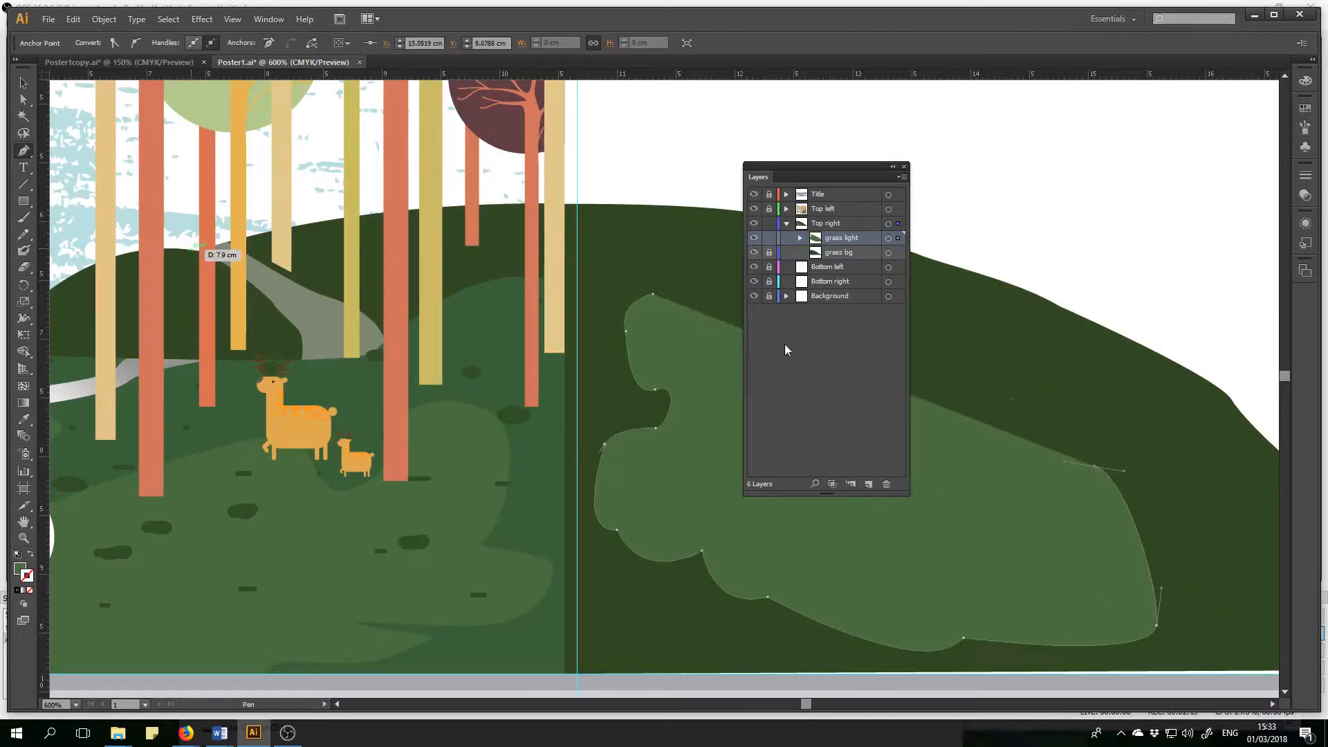
left_click_drag(758, 181, 291, 229)
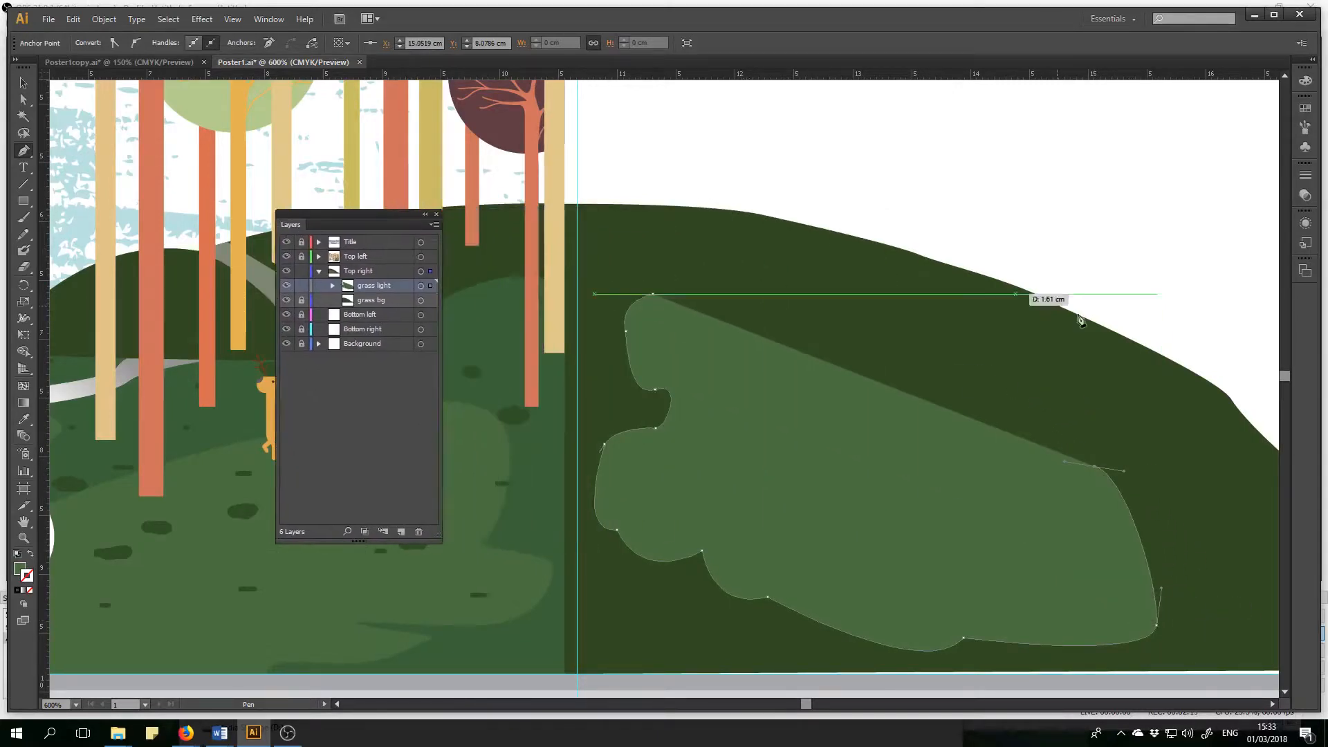
left_click_drag(951, 362, 1004, 362)
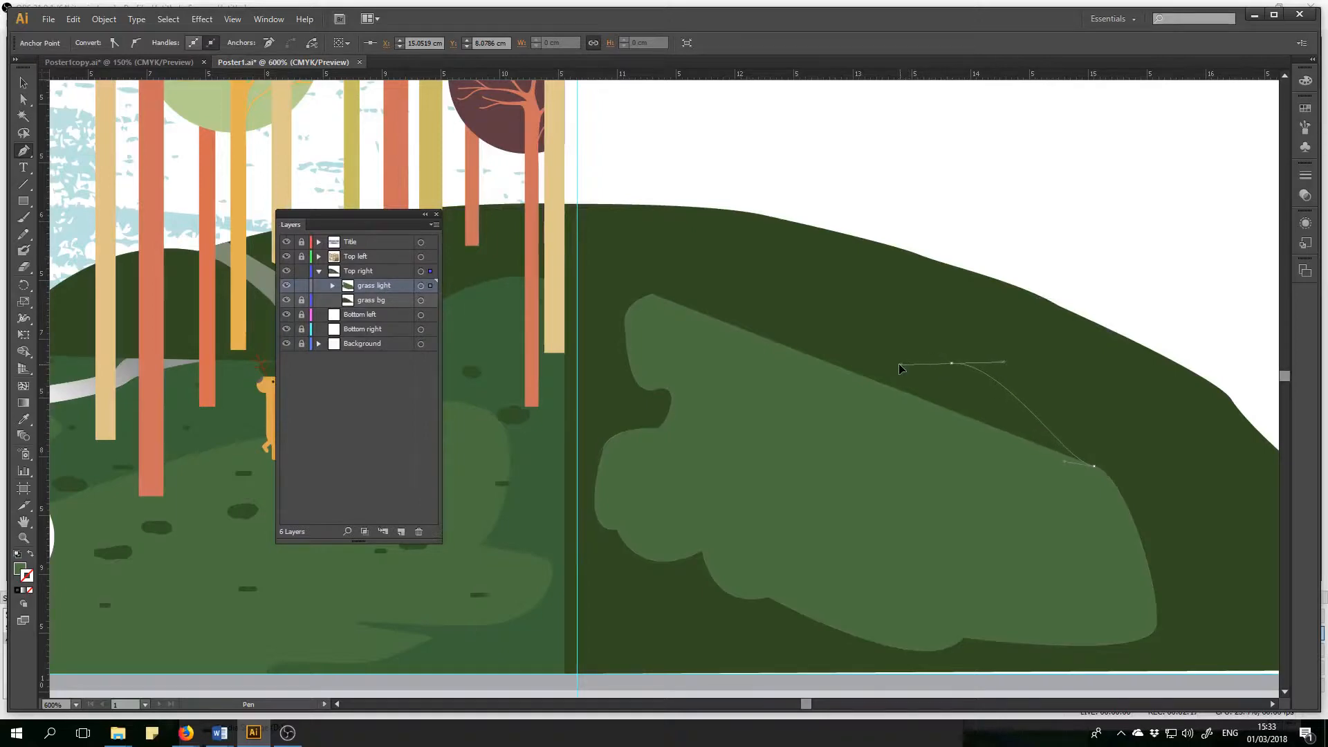
left_click_drag(653, 294, 522, 350)
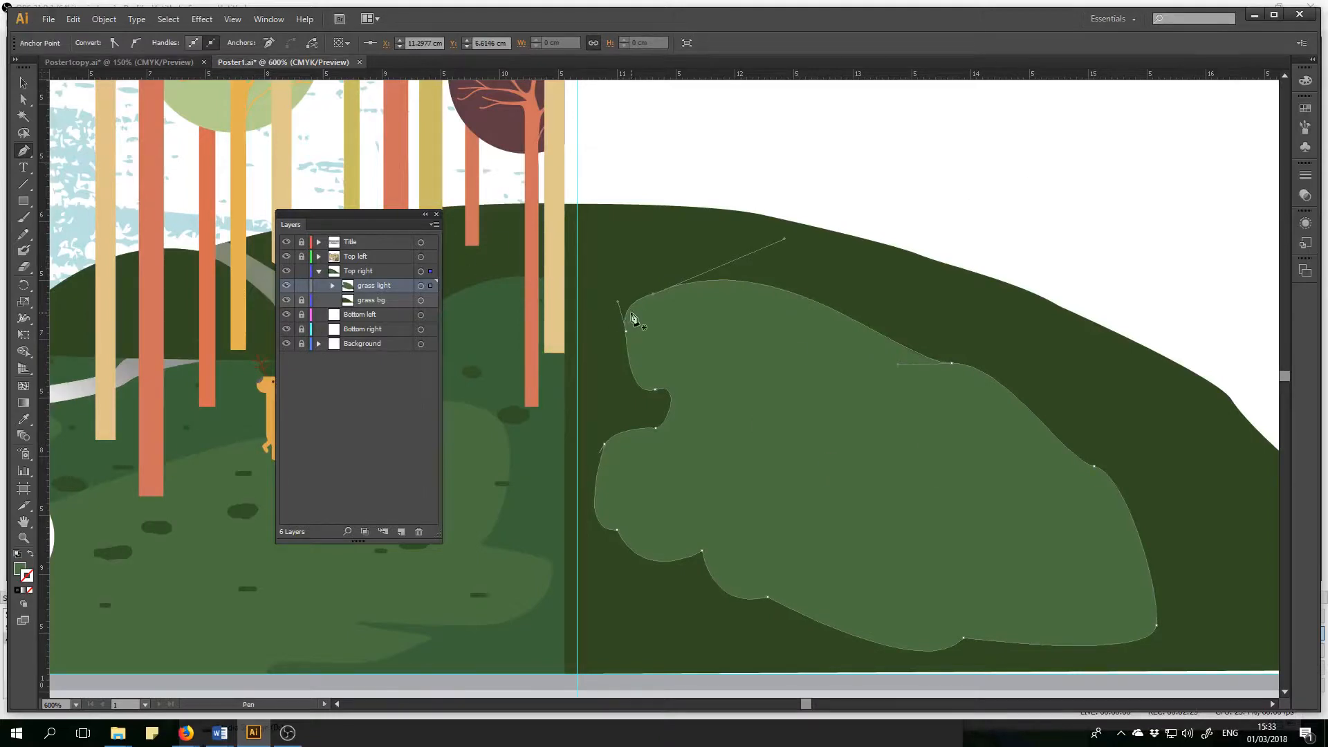
- Enlarge the grass patch slightly and move its two upper left anchors outward with the Direct Selection tool
left_click(23, 83)
left_click_drag(1159, 283, 1169, 256)
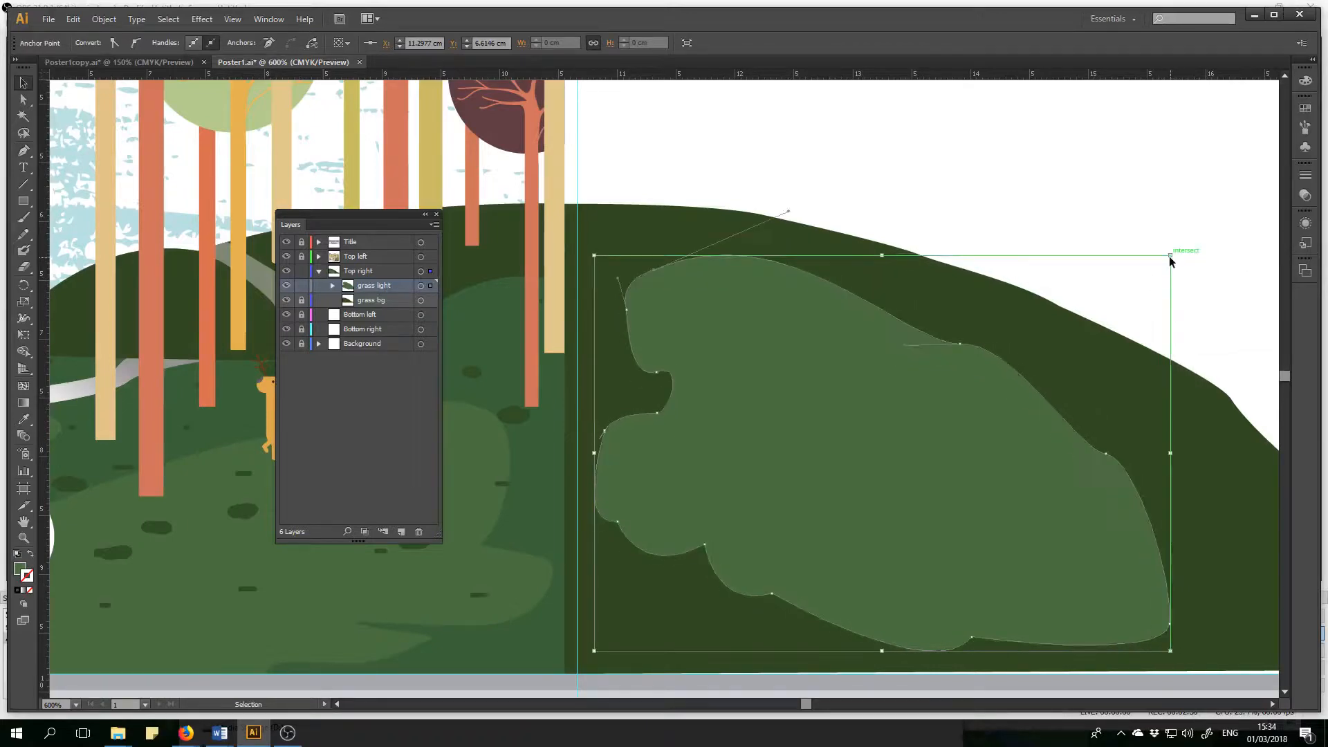
left_click(25, 100)
left_click_drag(625, 318, 601, 306)
left_click_drag(655, 271, 632, 255)
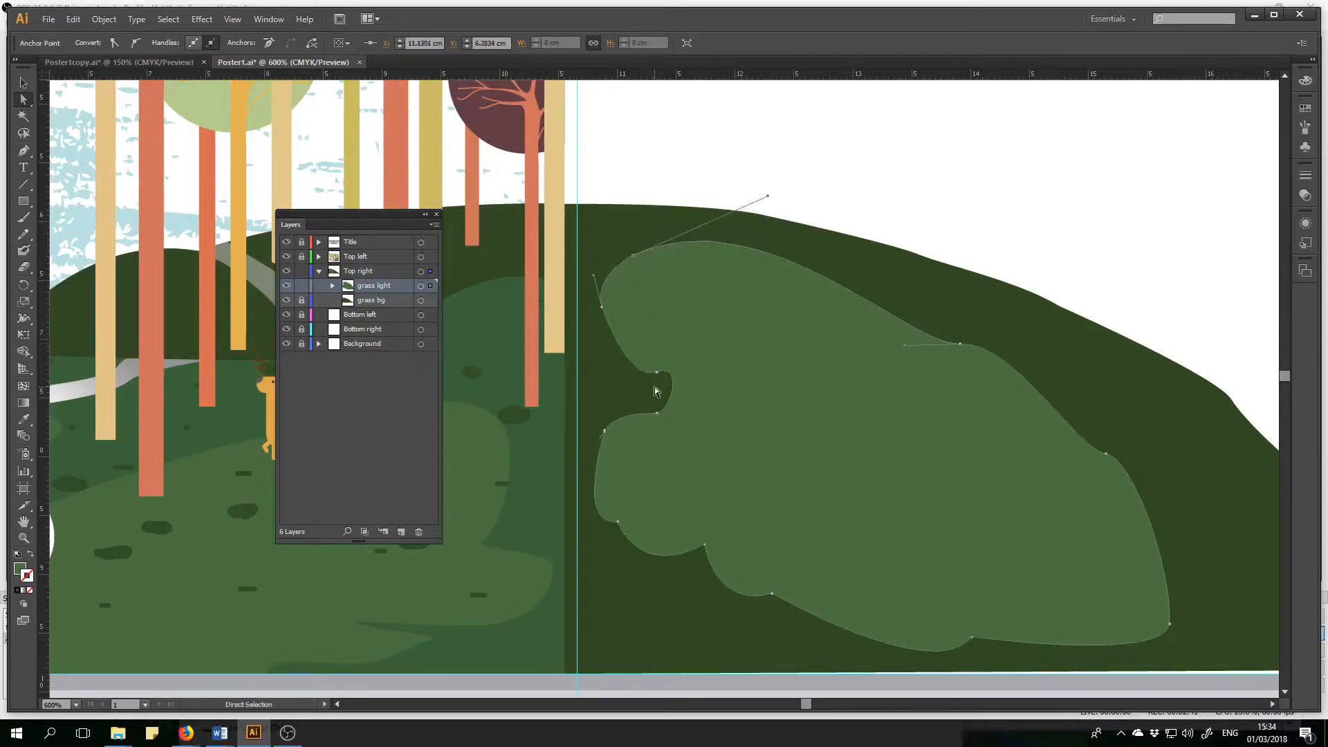
- Nudge the left lobe's anchor outward, lower the bottom edge's anchor, and round the patch's lower right corner by adjusting its handle
left_click(603, 433)
left_click_drag(973, 637, 973, 648)
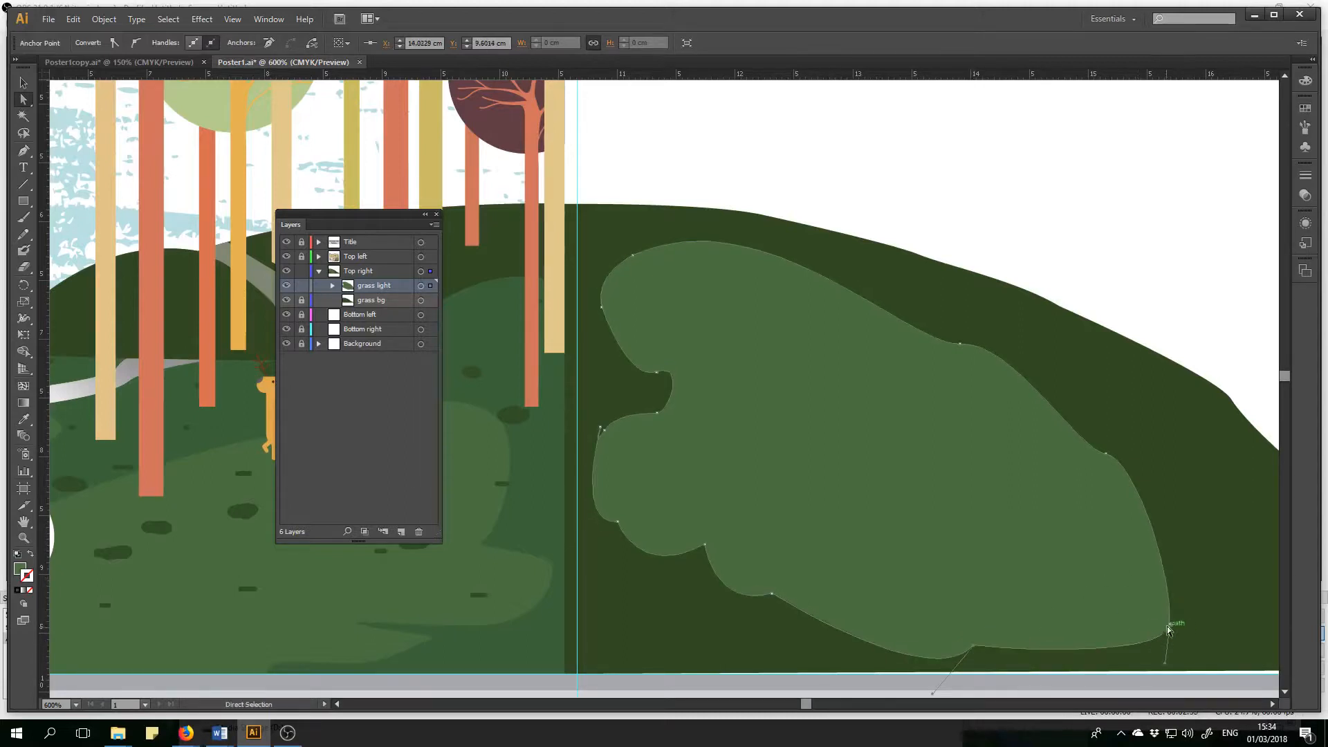
left_click_drag(1165, 663, 1126, 653)
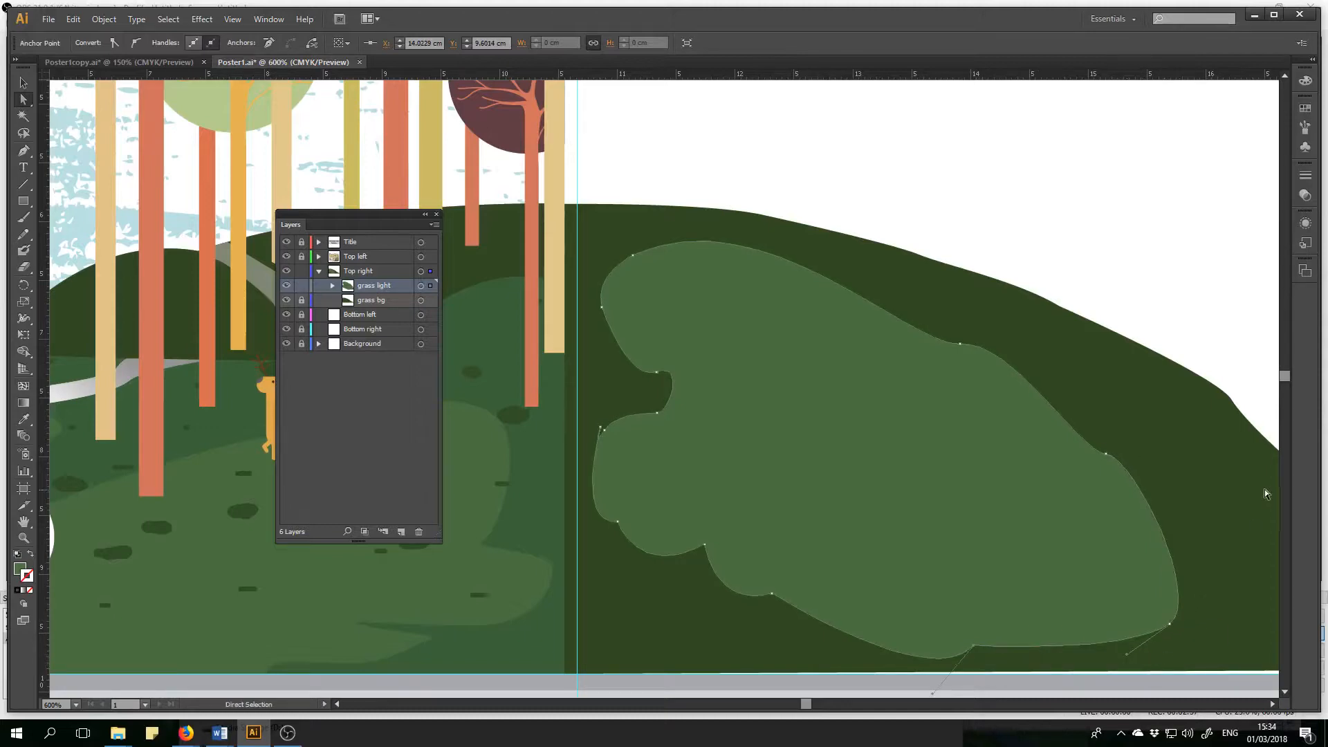
- Move the Layers panel off the forest picture to the blank area on the artwork's right side
scroll(1081, 516, "down", 3)
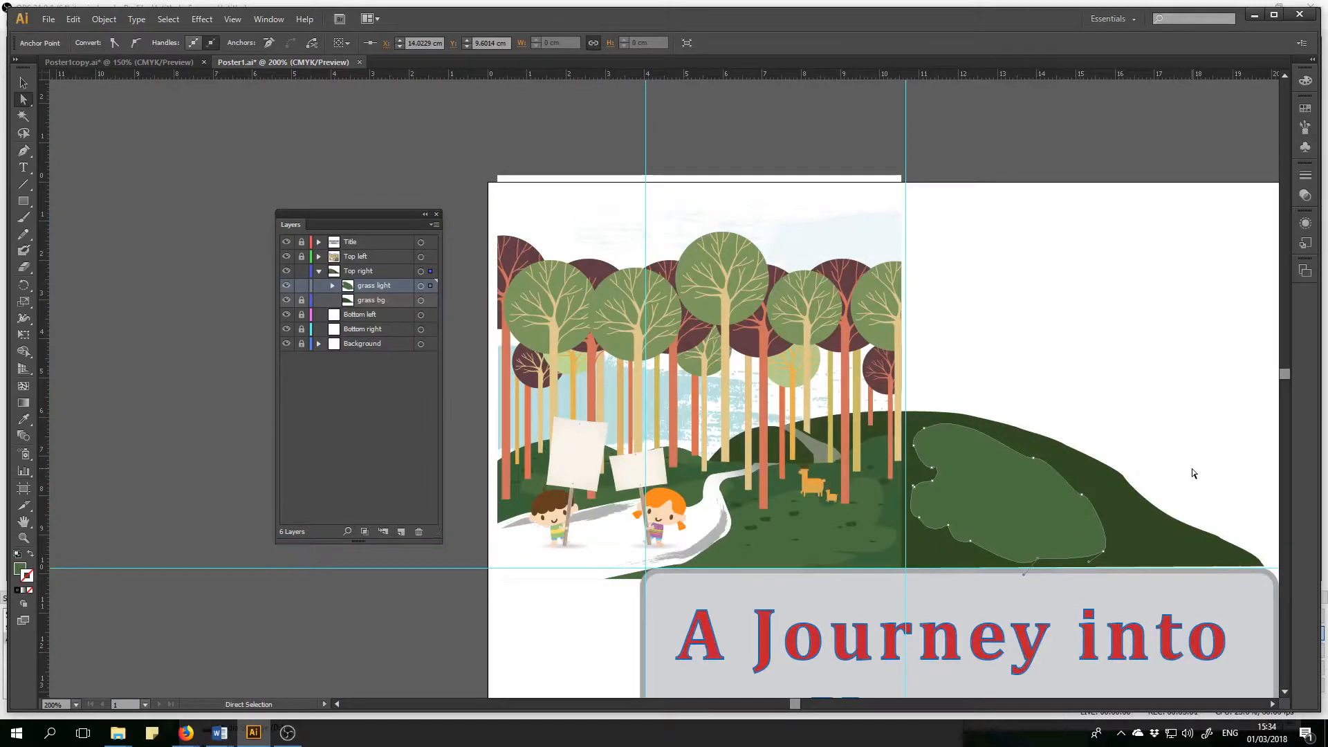
left_click_drag(794, 705, 801, 704)
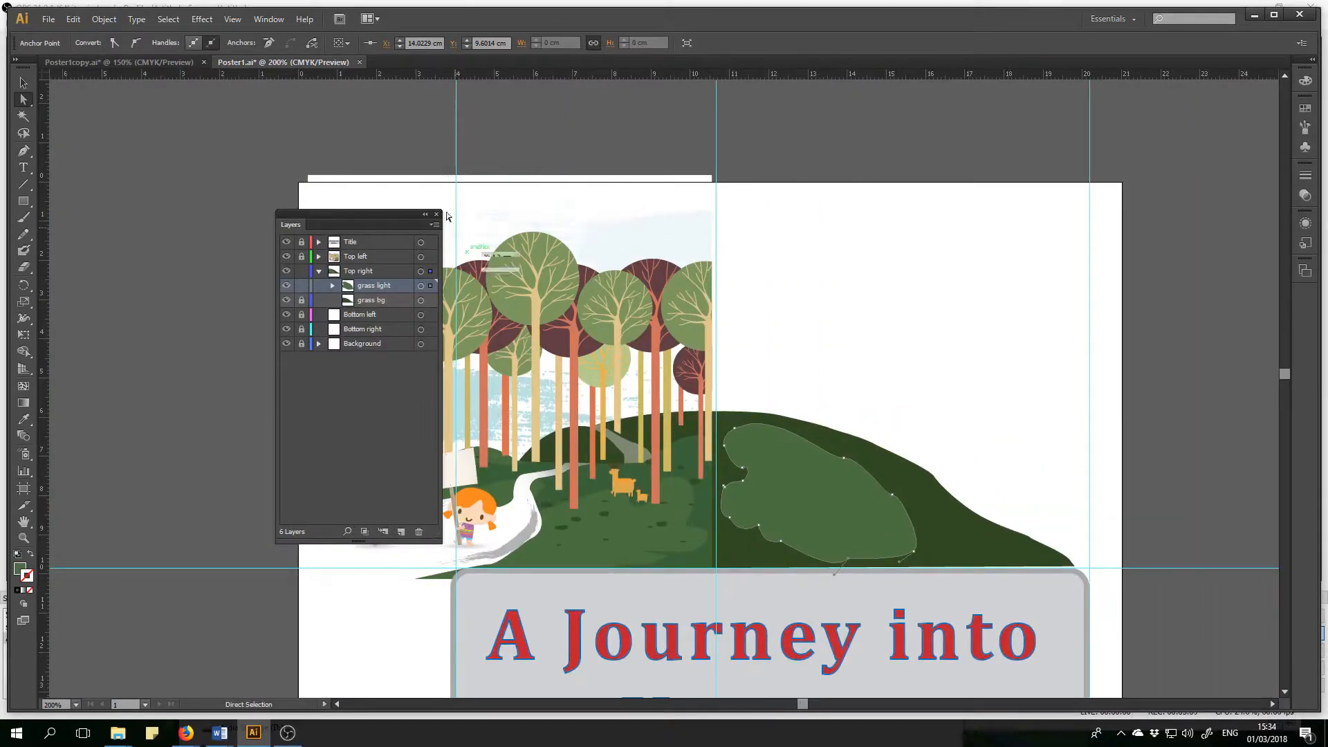
left_click_drag(312, 226, 1085, 276)
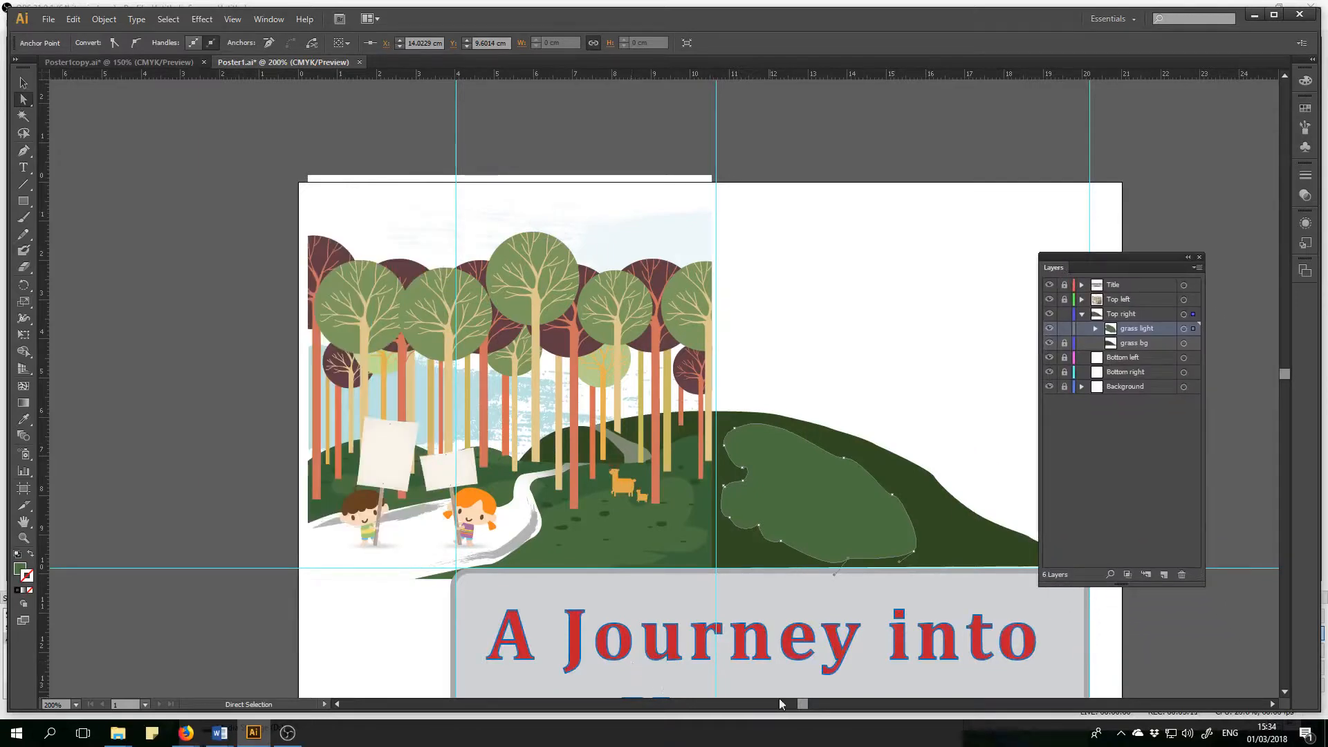
left_click_drag(799, 704, 823, 703)
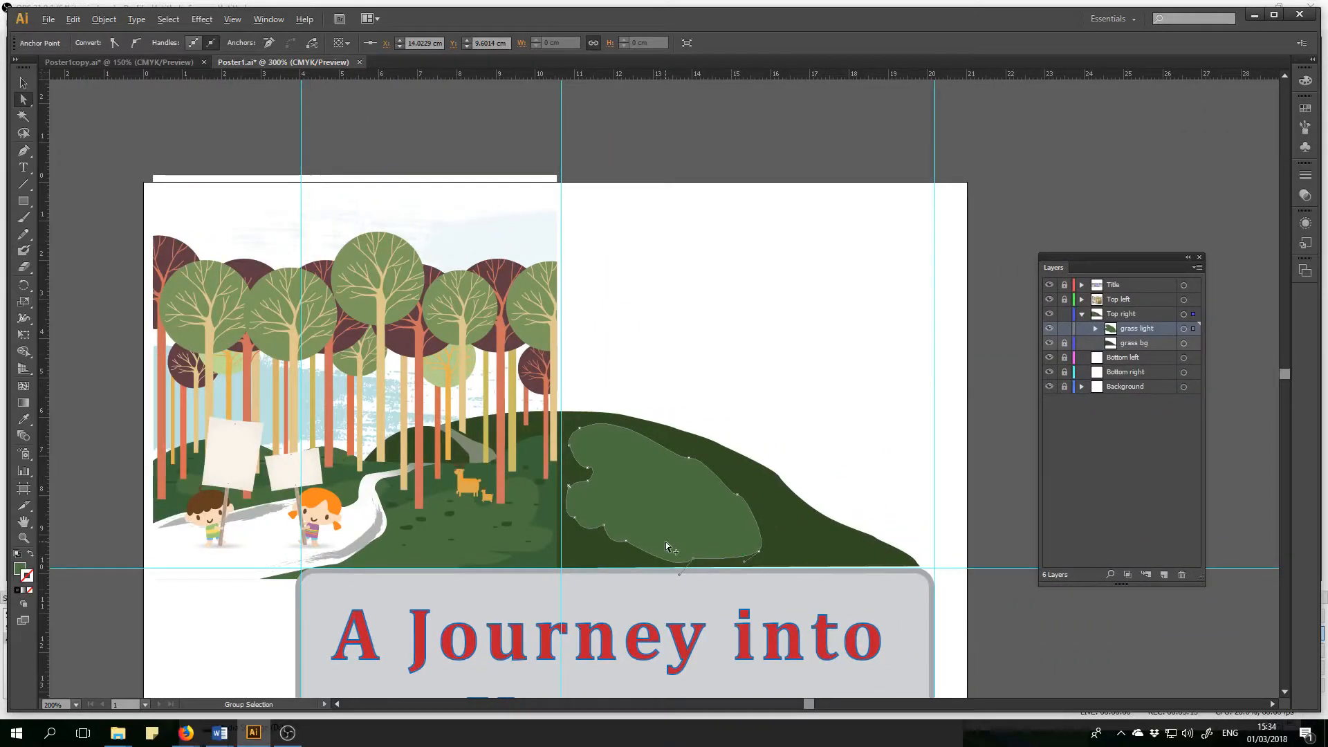
- Move the Layers panel closer to the grass patch, expand the grass light sublayer and select the patch's path
scroll(665, 542, "up", 1)
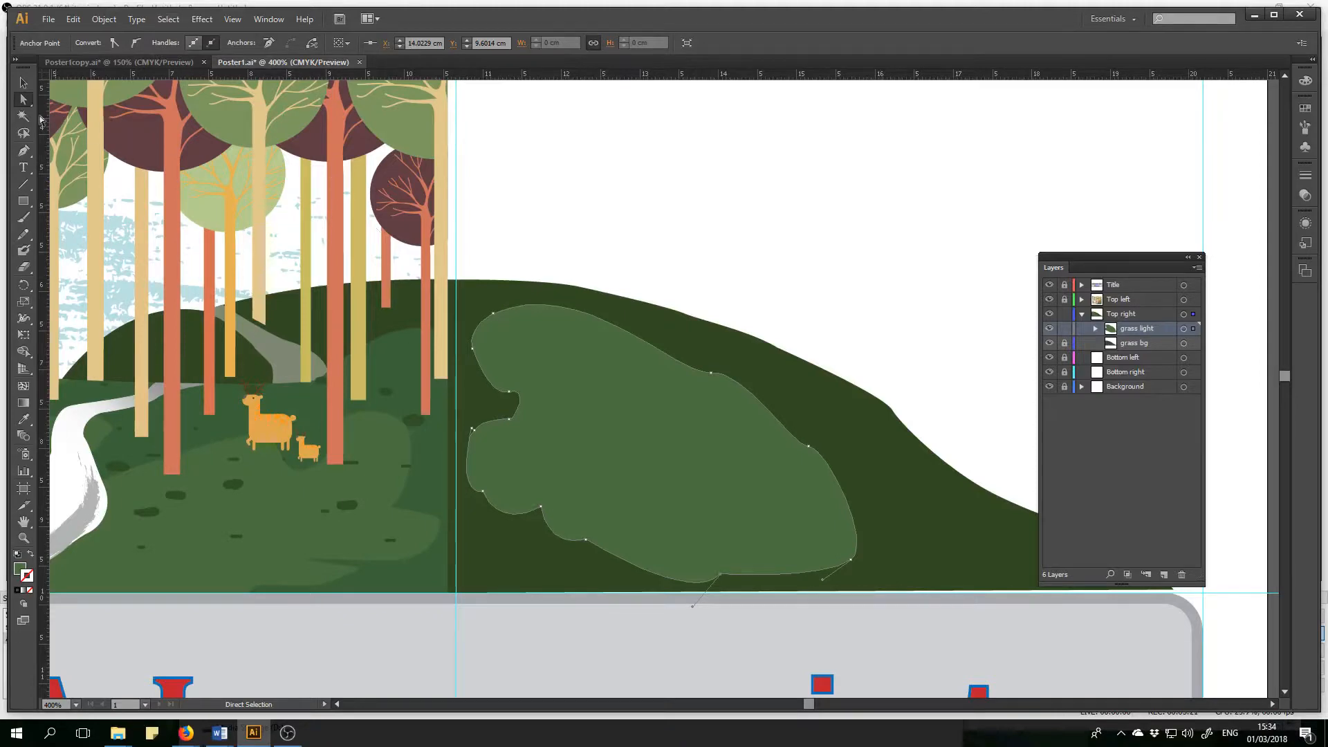
left_click(24, 83)
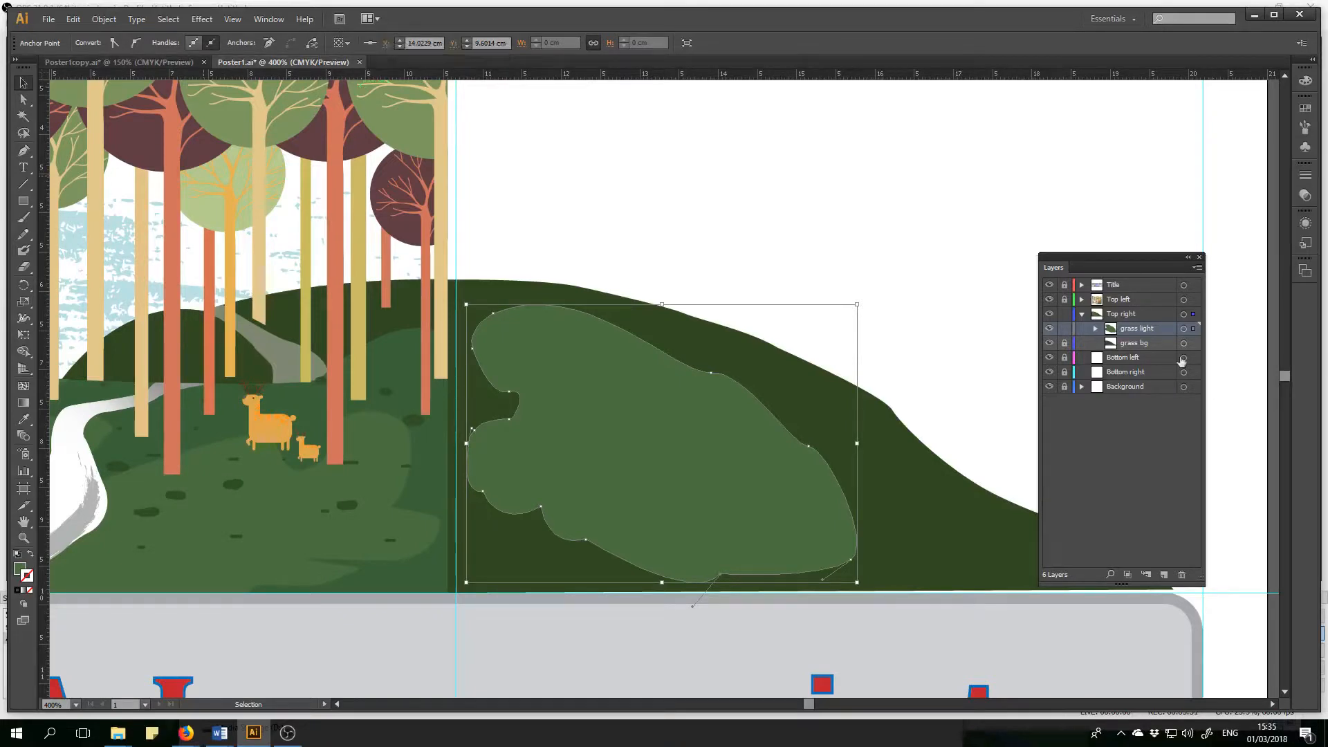
left_click_drag(1061, 270, 885, 231)
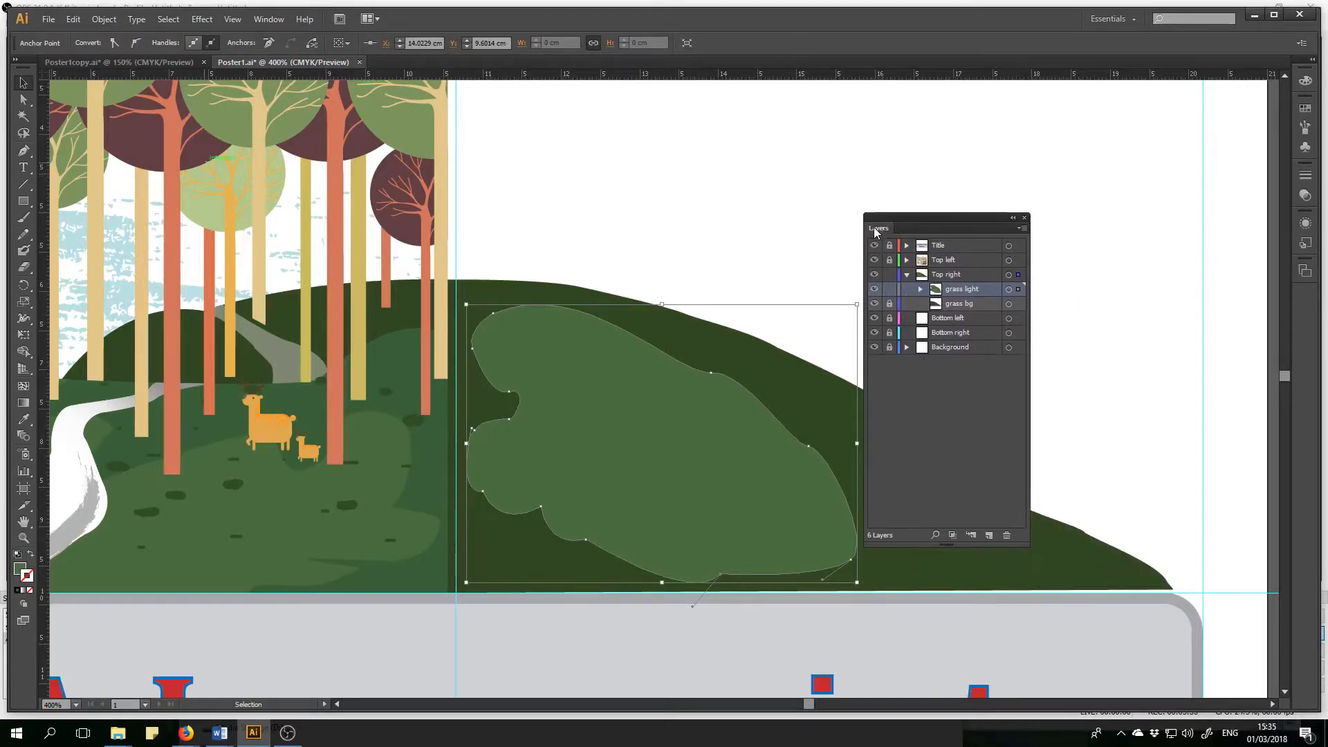
left_click(922, 290)
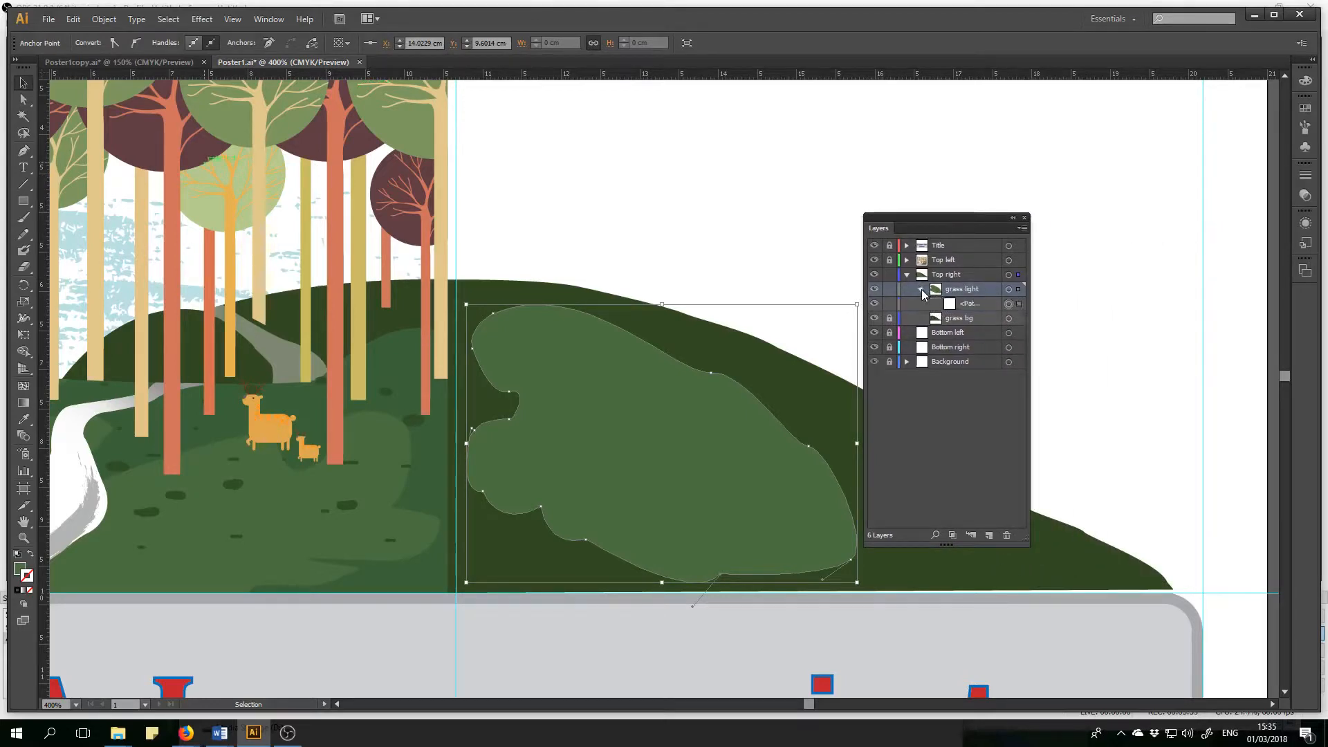
left_click(981, 307)
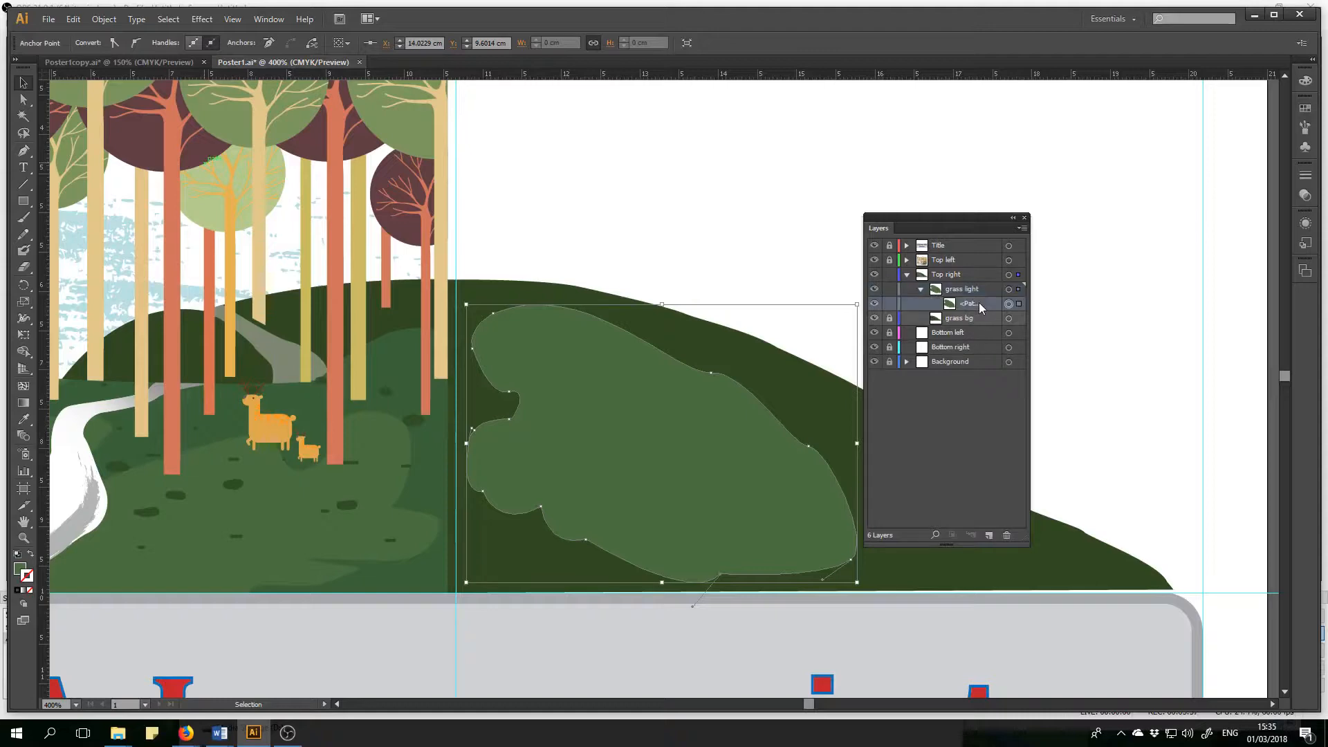
left_click(512, 394)
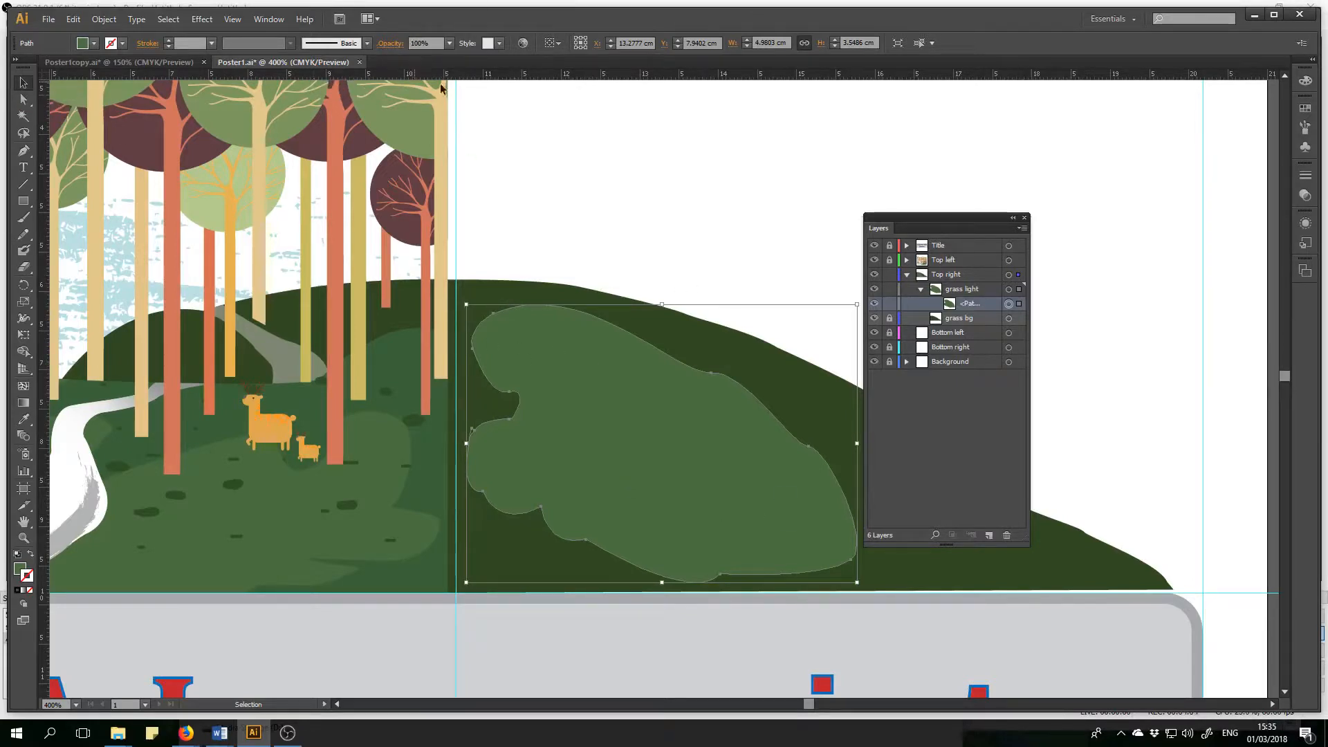
- Try the grass patch at 10%, 40%, 60% and 80% opacity against the forest picture's grass
left_click(449, 43)
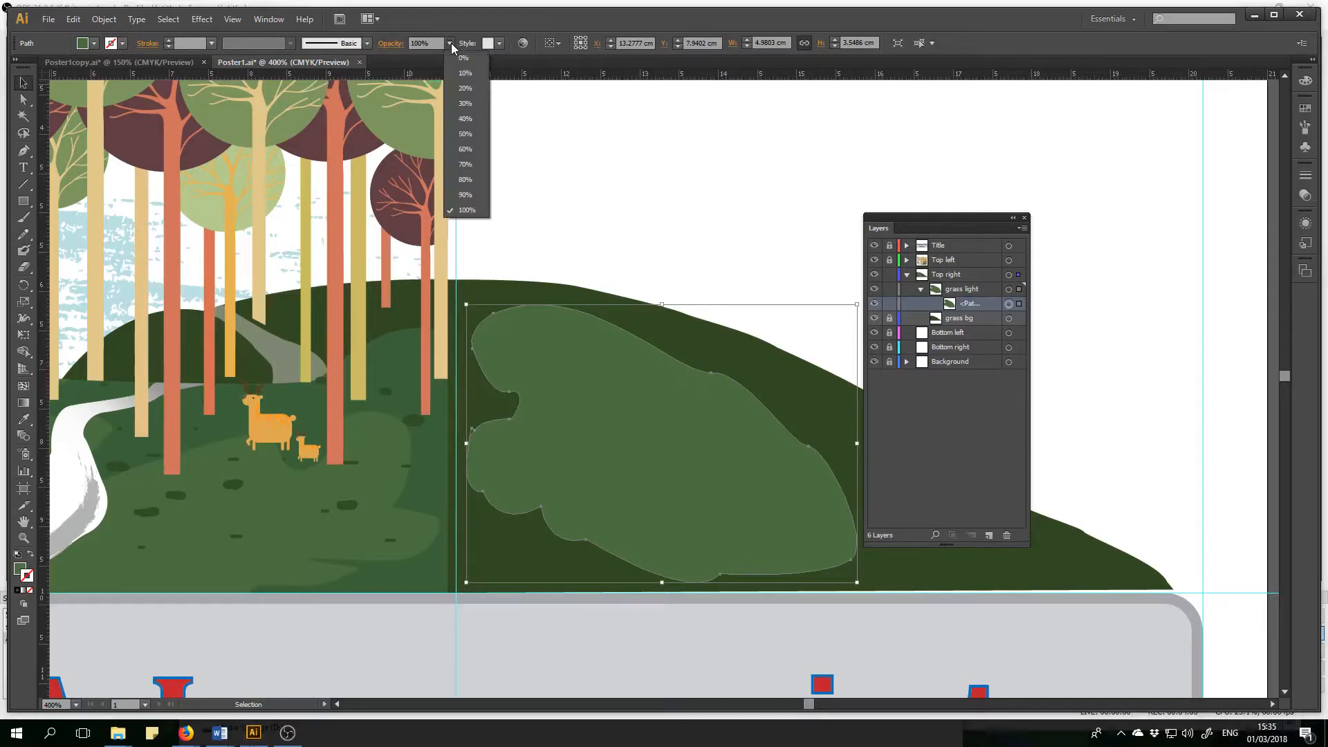
left_click(469, 76)
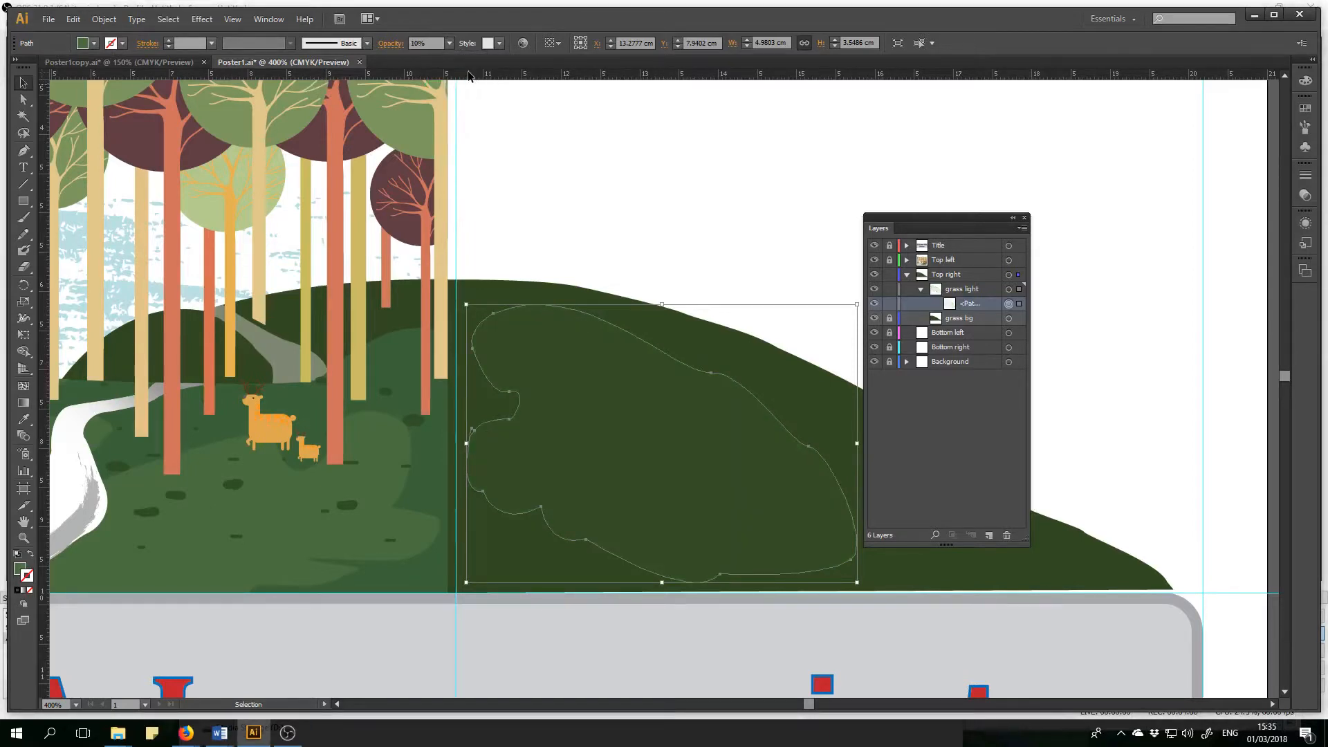
left_click(449, 43)
left_click(466, 118)
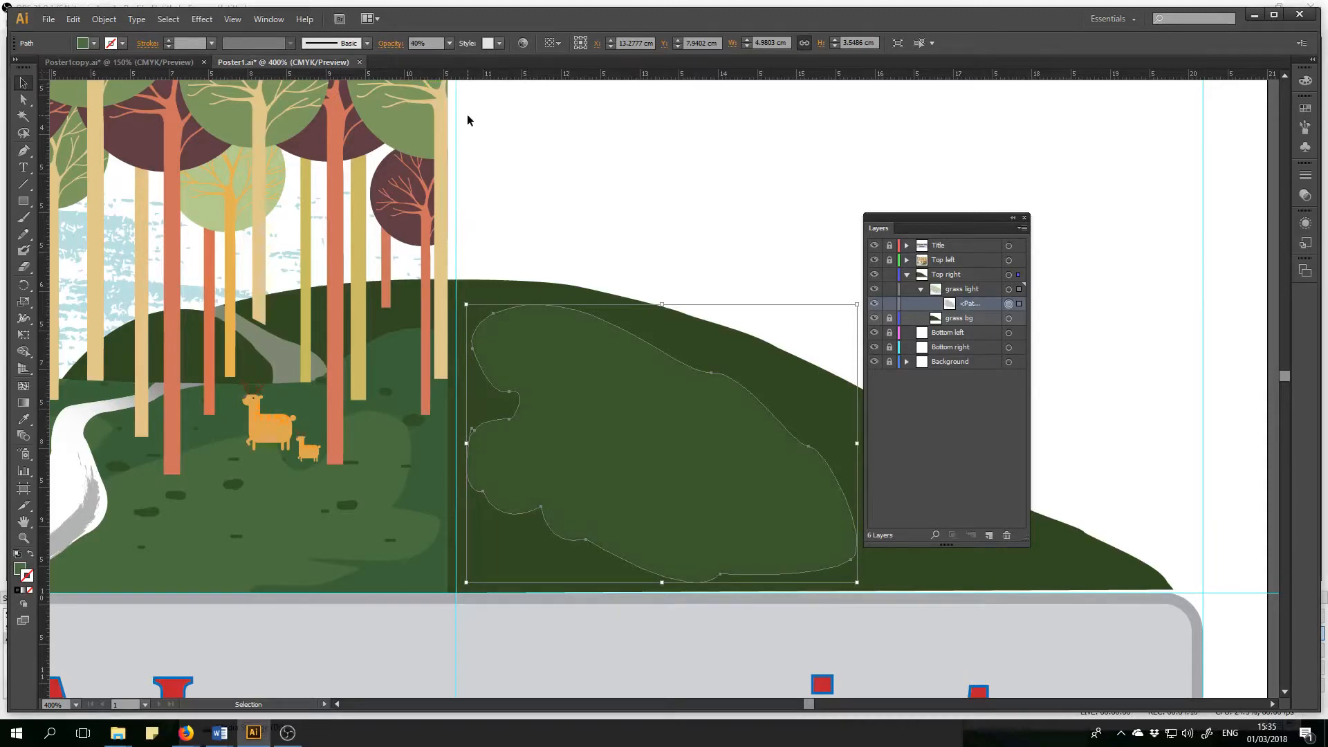
left_click(447, 44)
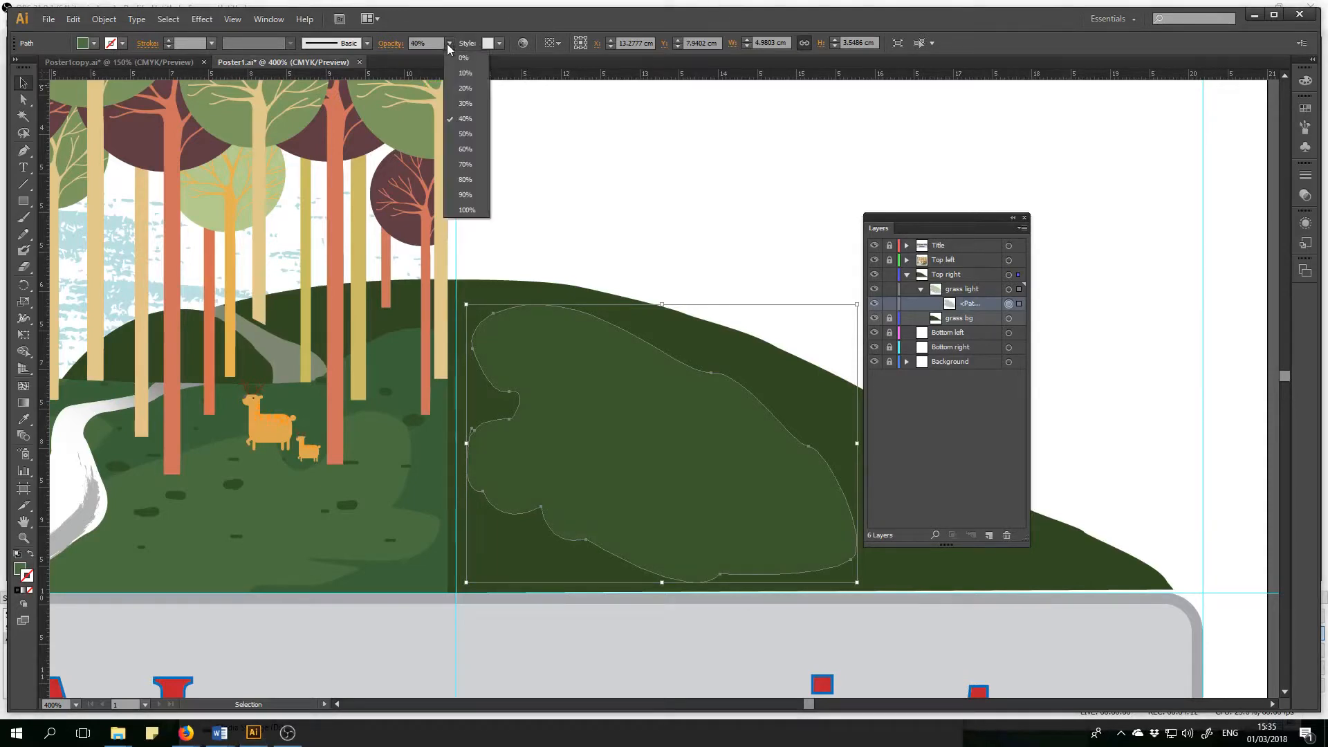
left_click(457, 149)
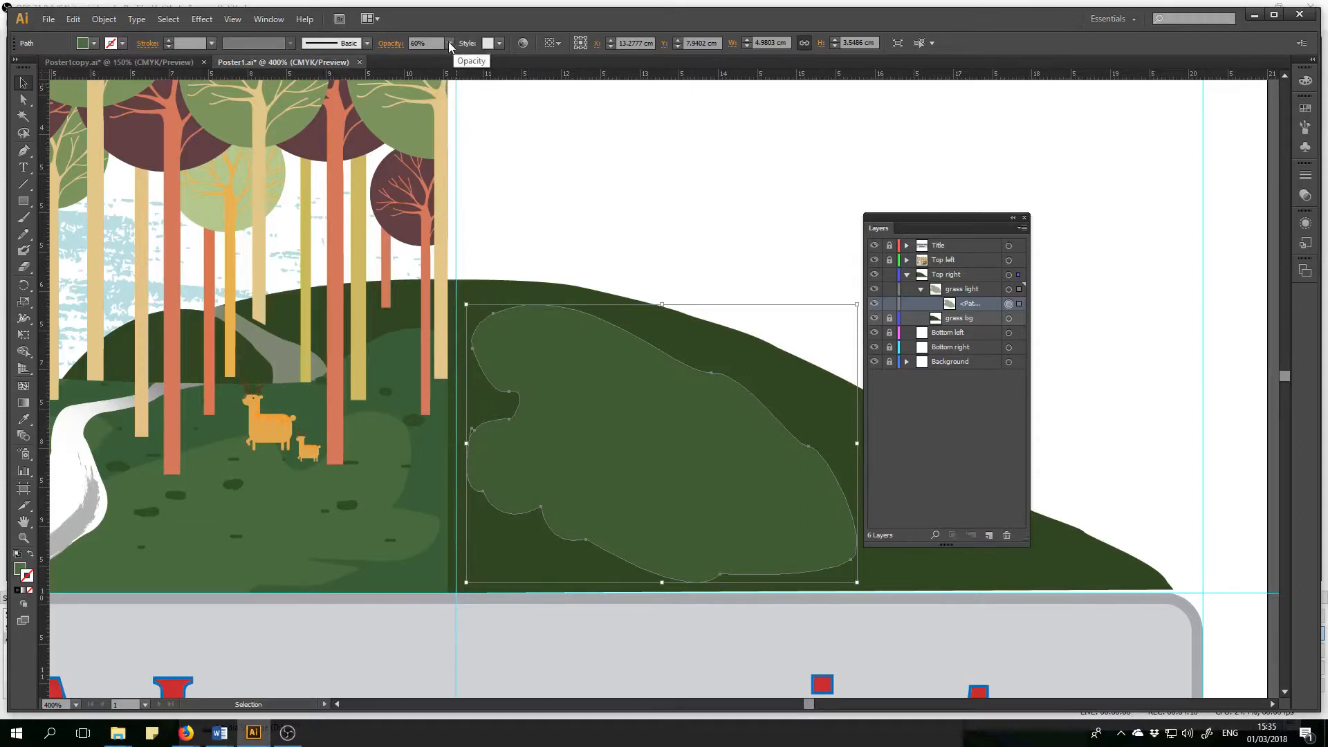
left_click(449, 43)
left_click(466, 148)
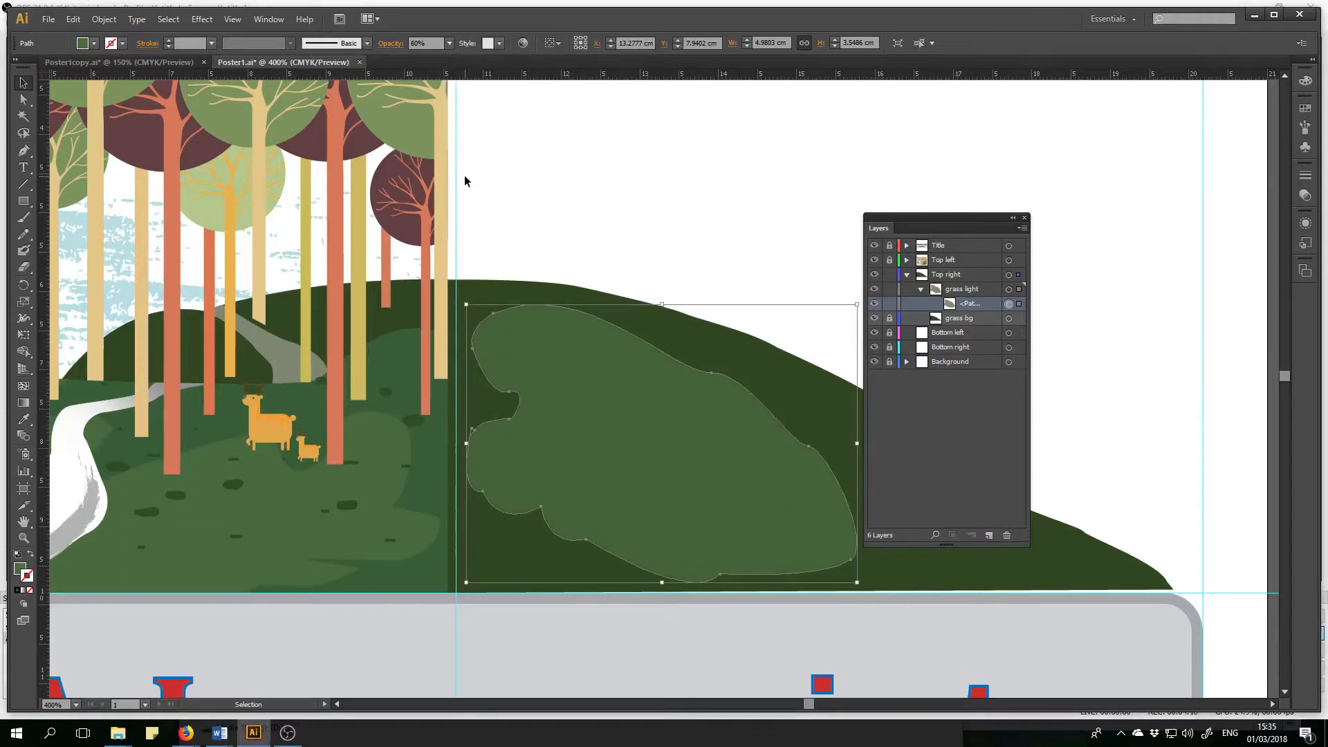
- Compare the grass patch at 60% and 70% opacity and keep it at 60%
left_click(449, 44)
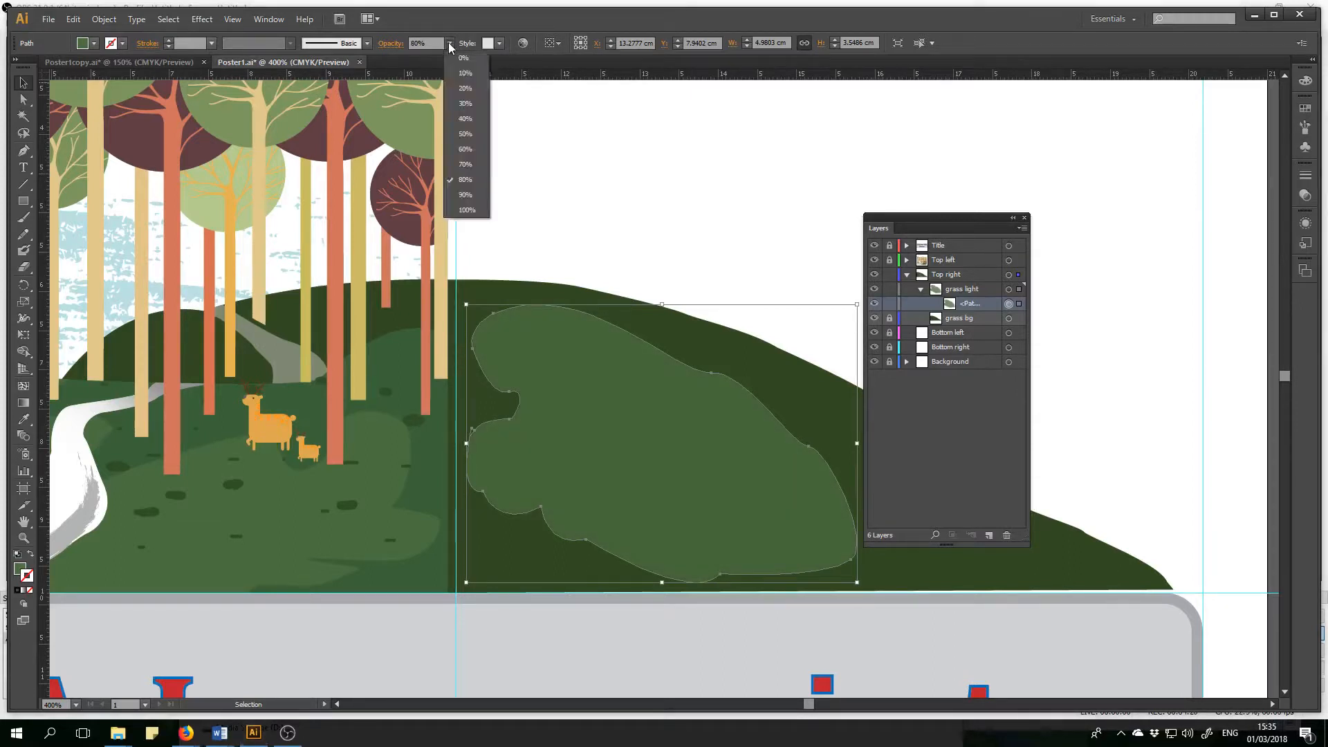
left_click(466, 149)
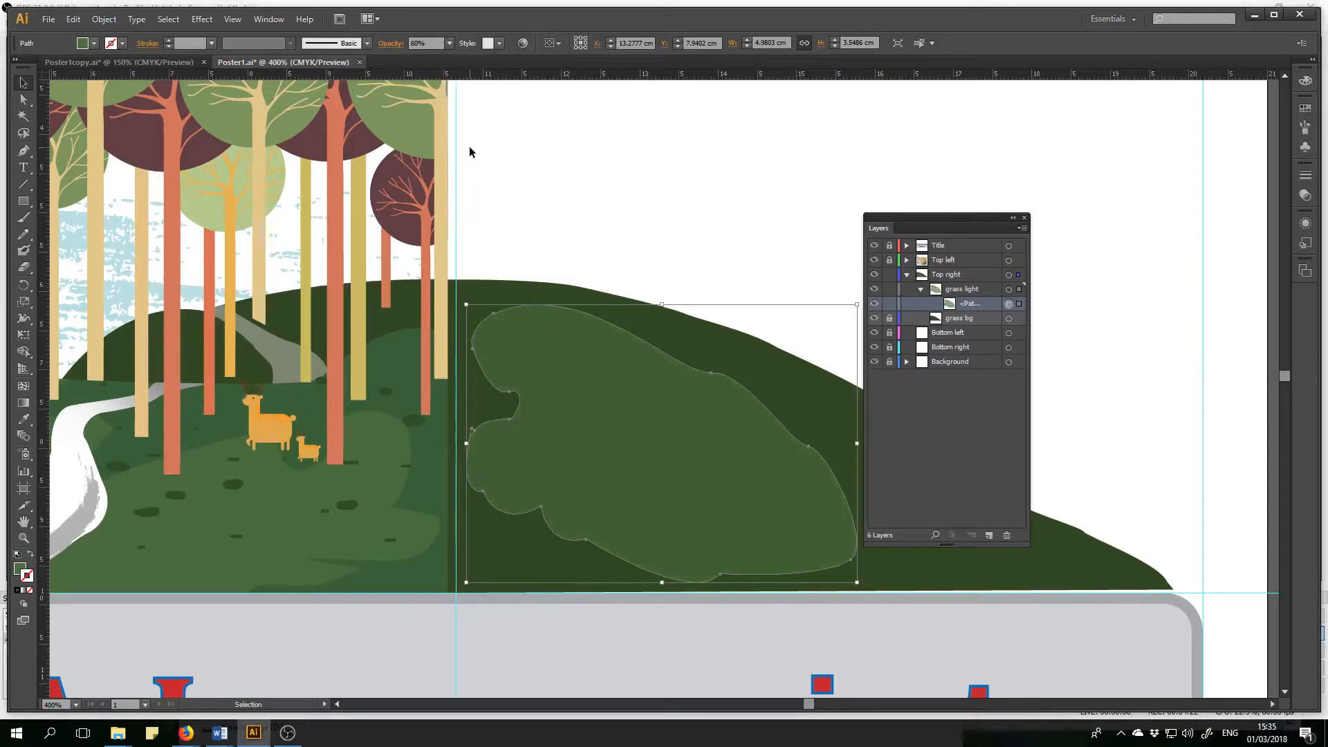
left_click(449, 44)
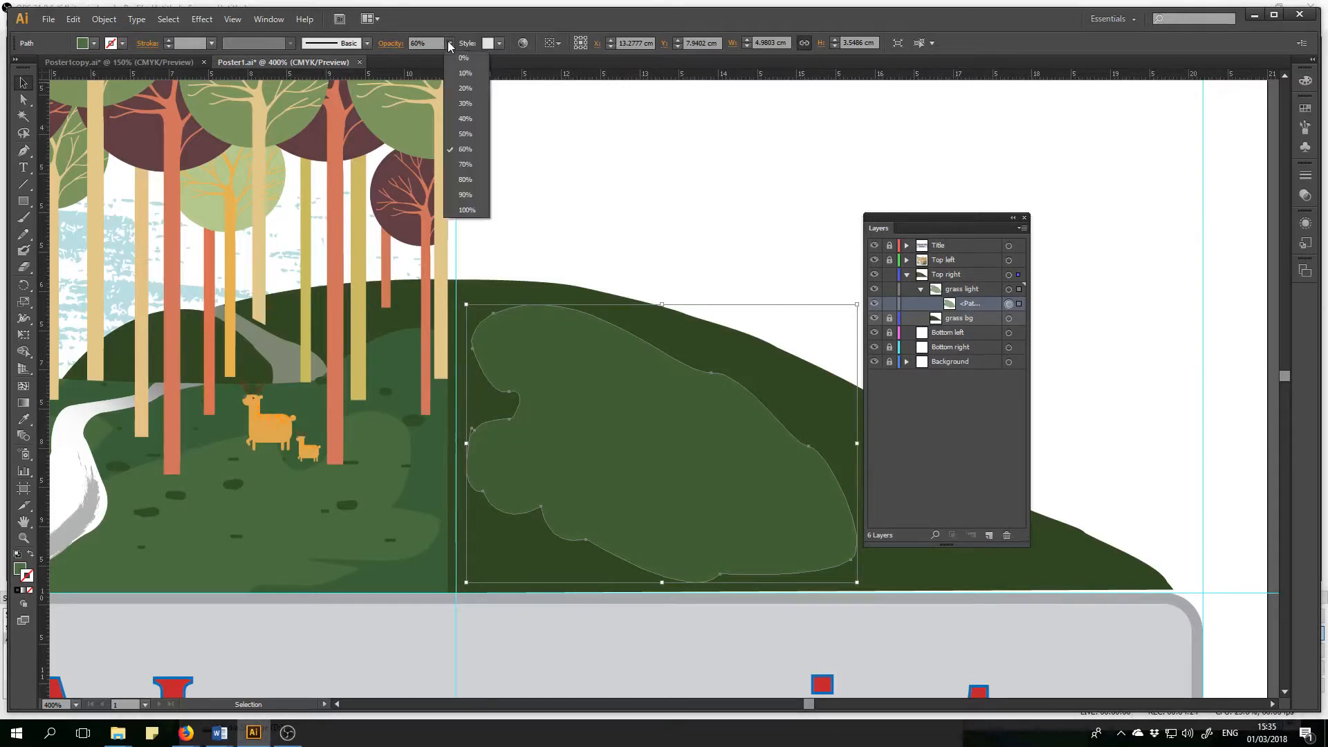
left_click(474, 165)
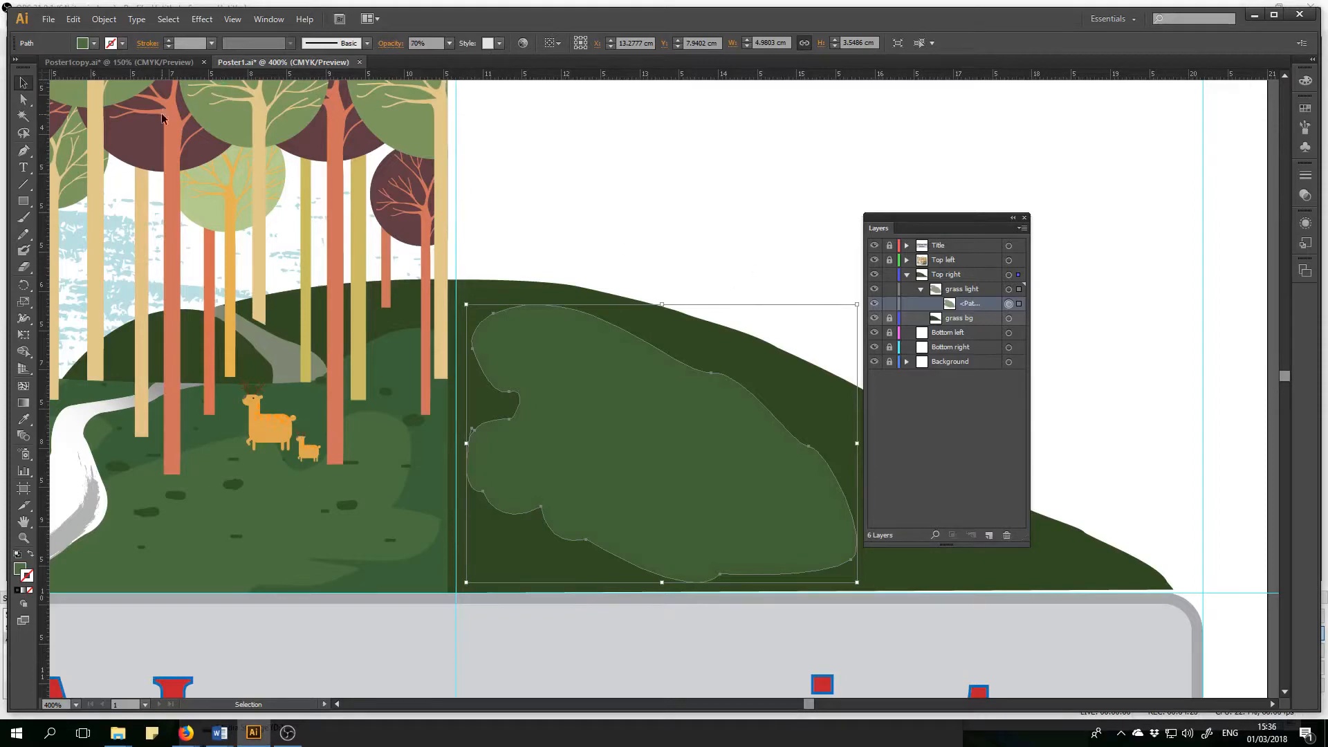
left_click(698, 212)
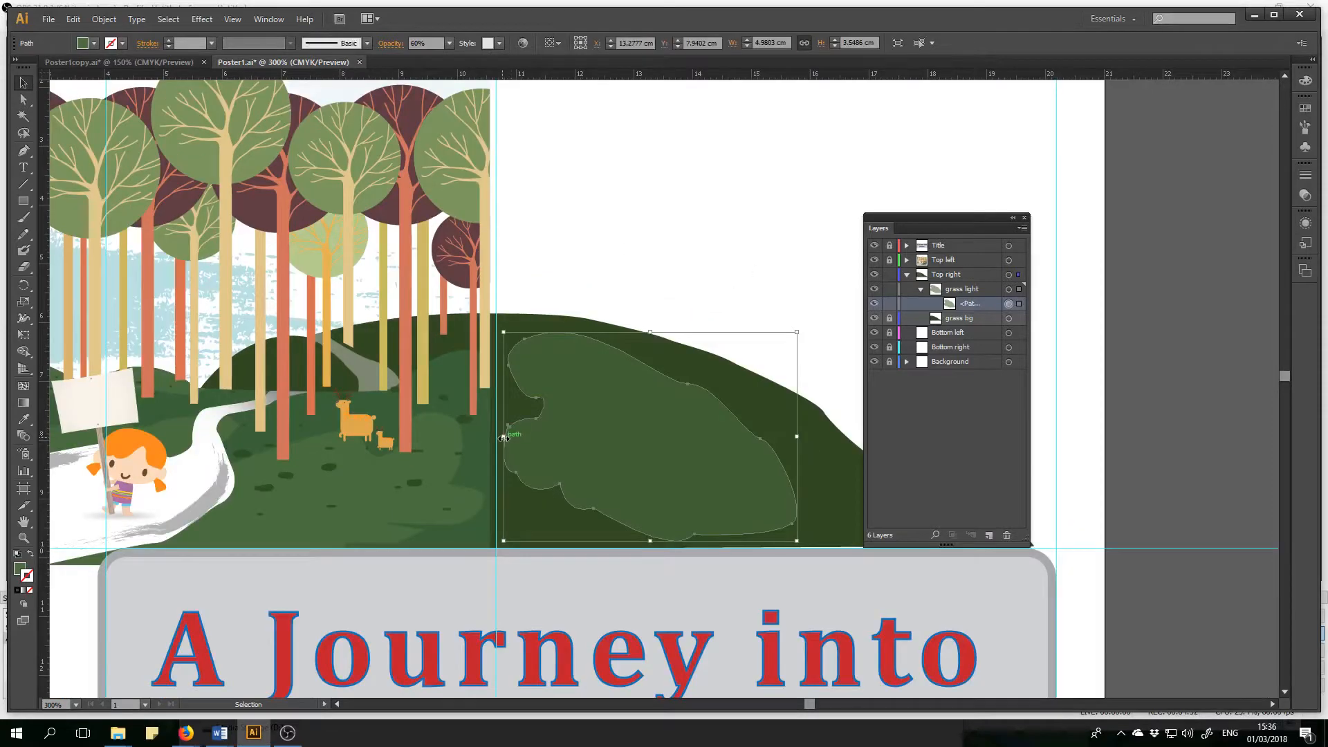
- Stretch the grass patch over the forest picture's edge, down behind the title box and outward, to about 6.44 by 4.67 cm
left_click_drag(503, 438, 461, 438)
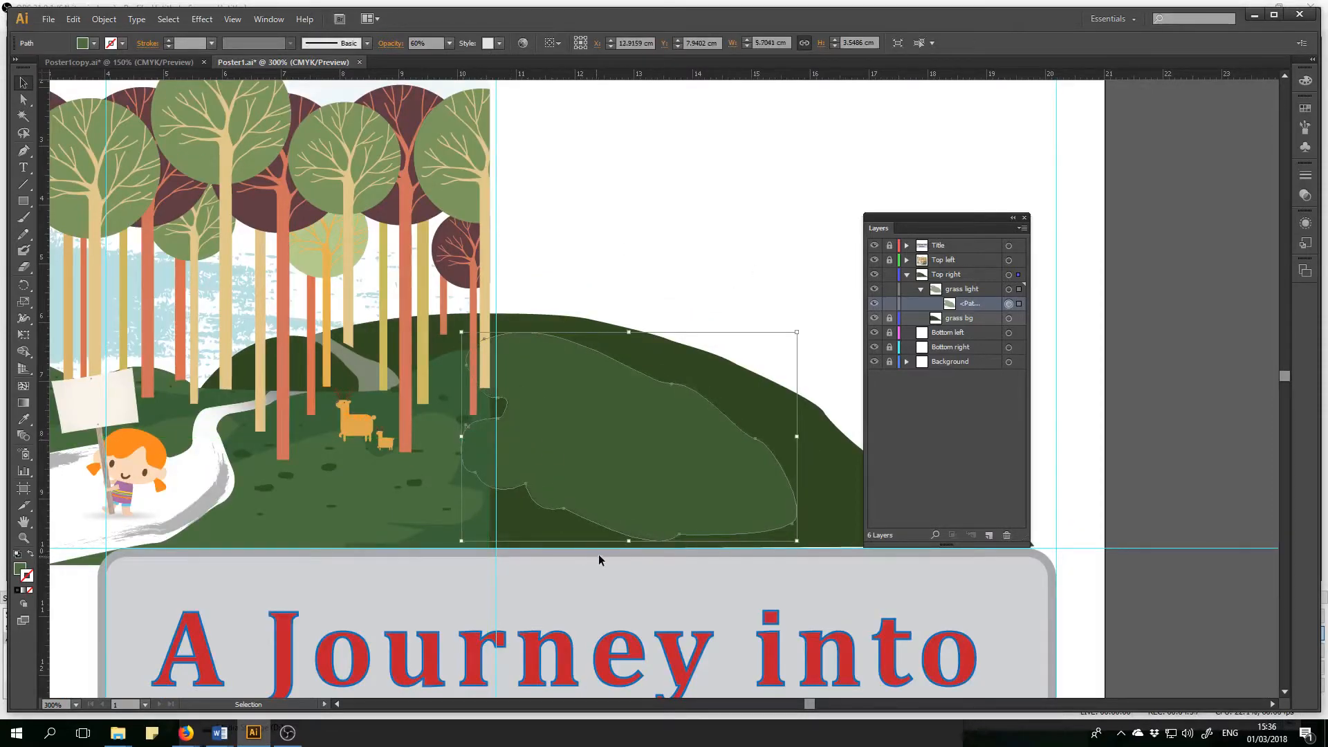
left_click_drag(627, 541, 621, 608)
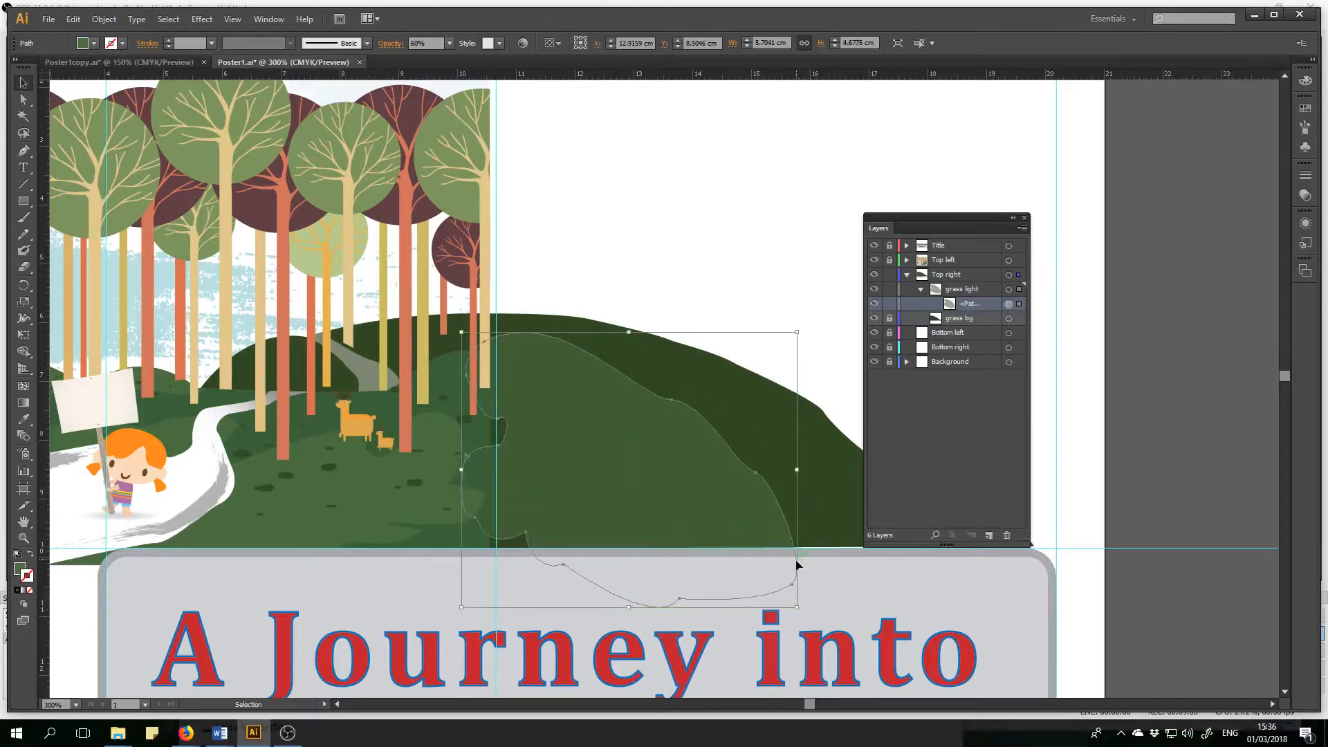
left_click_drag(797, 609, 840, 607)
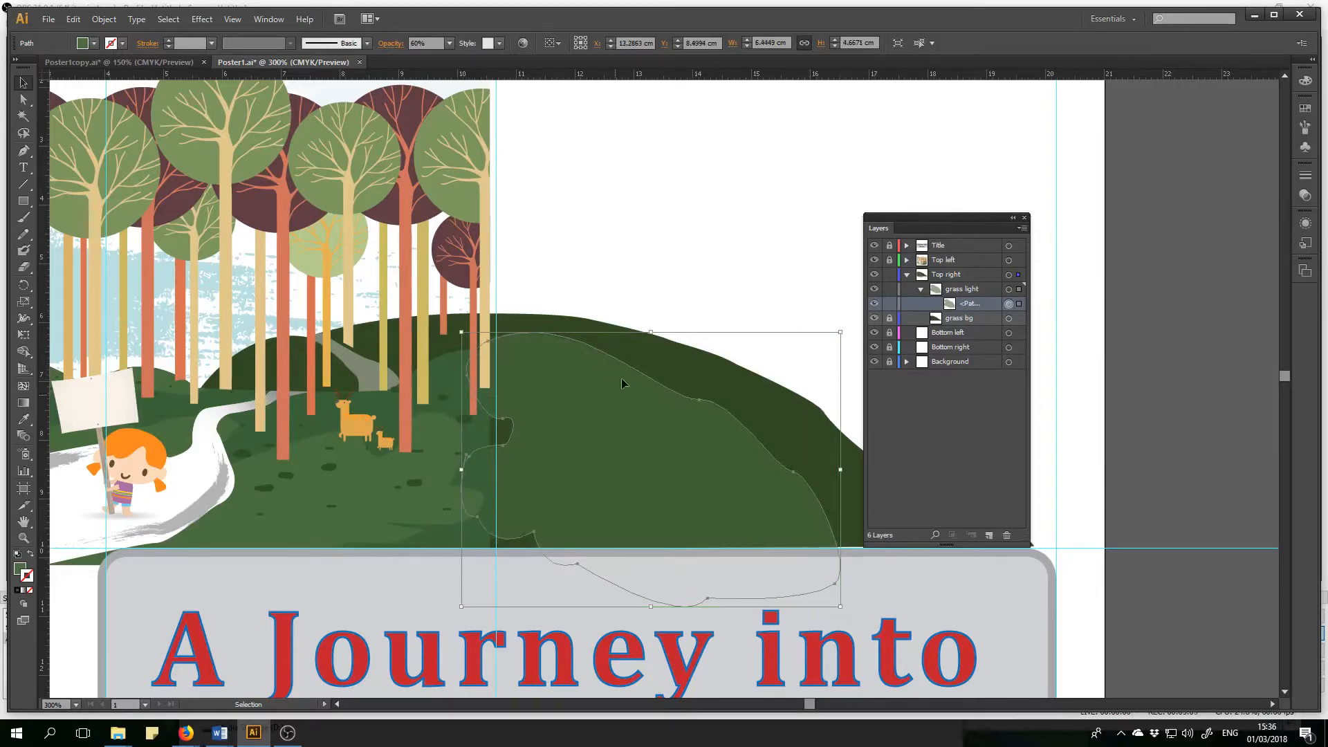
left_click(703, 277)
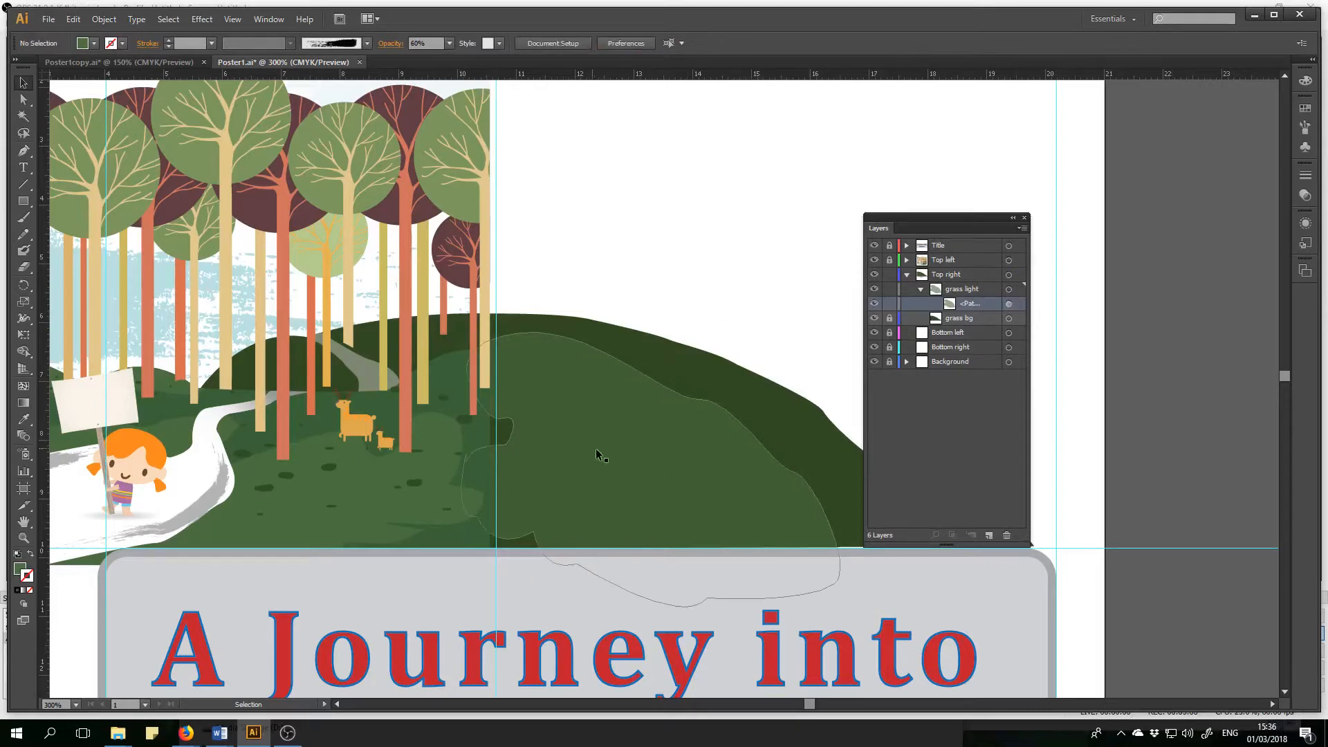
- Reselect the grass patch and extend its bottom edge further down, to a height of about 4.97 cm
left_click(558, 456)
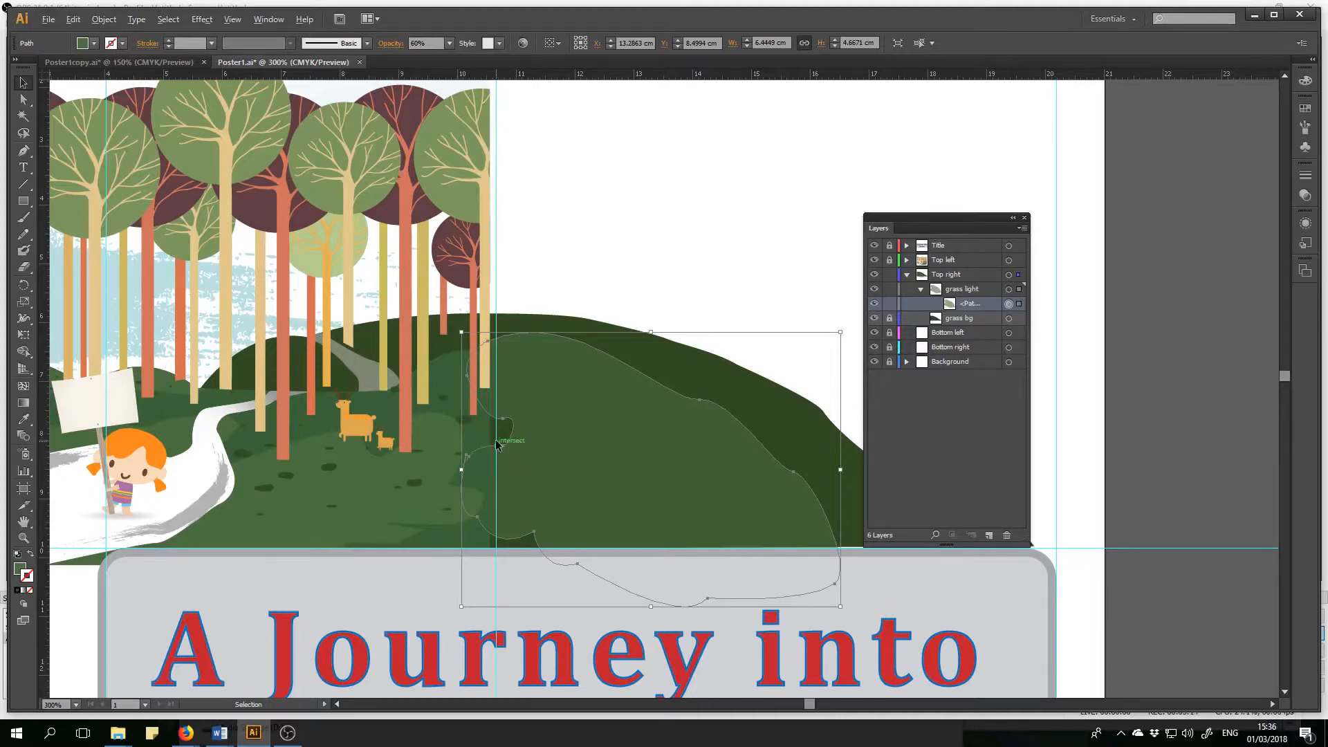
scroll(477, 446, "up", 1)
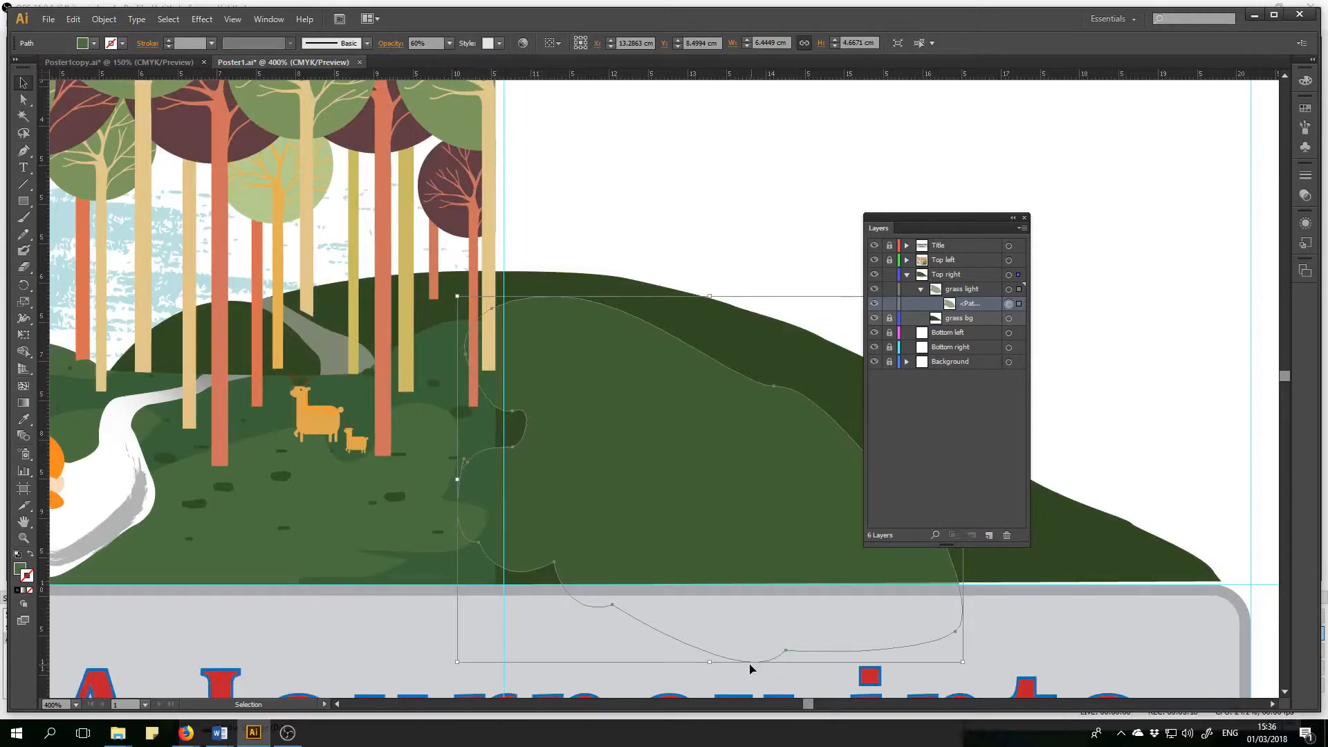
mouse_move(712, 664)
left_mouse_down()
mouse_move(712, 628)
mouse_move(711, 684)
left_mouse_up()
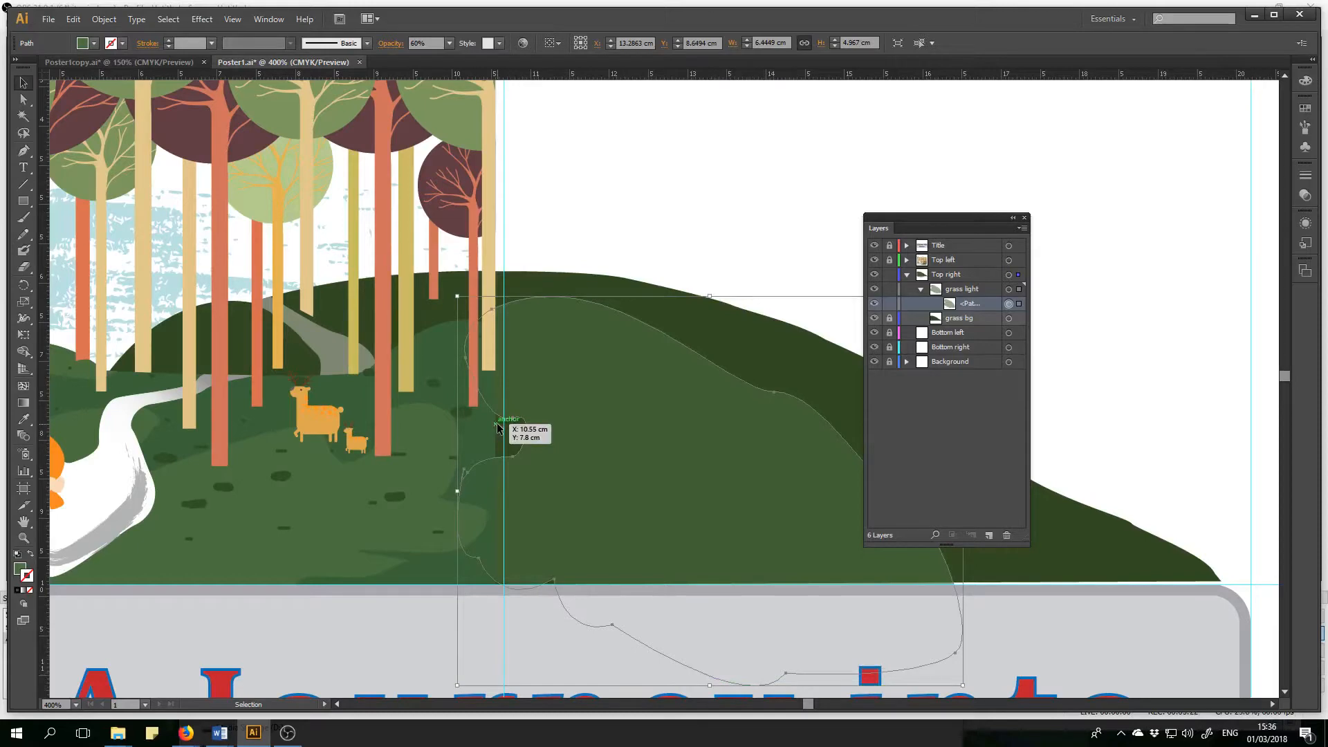
- Narrow the notch between the patch's left lobes by moving its two anchors inward with the Direct Selection tool, then deselect
left_click_drag(497, 427, 502, 466)
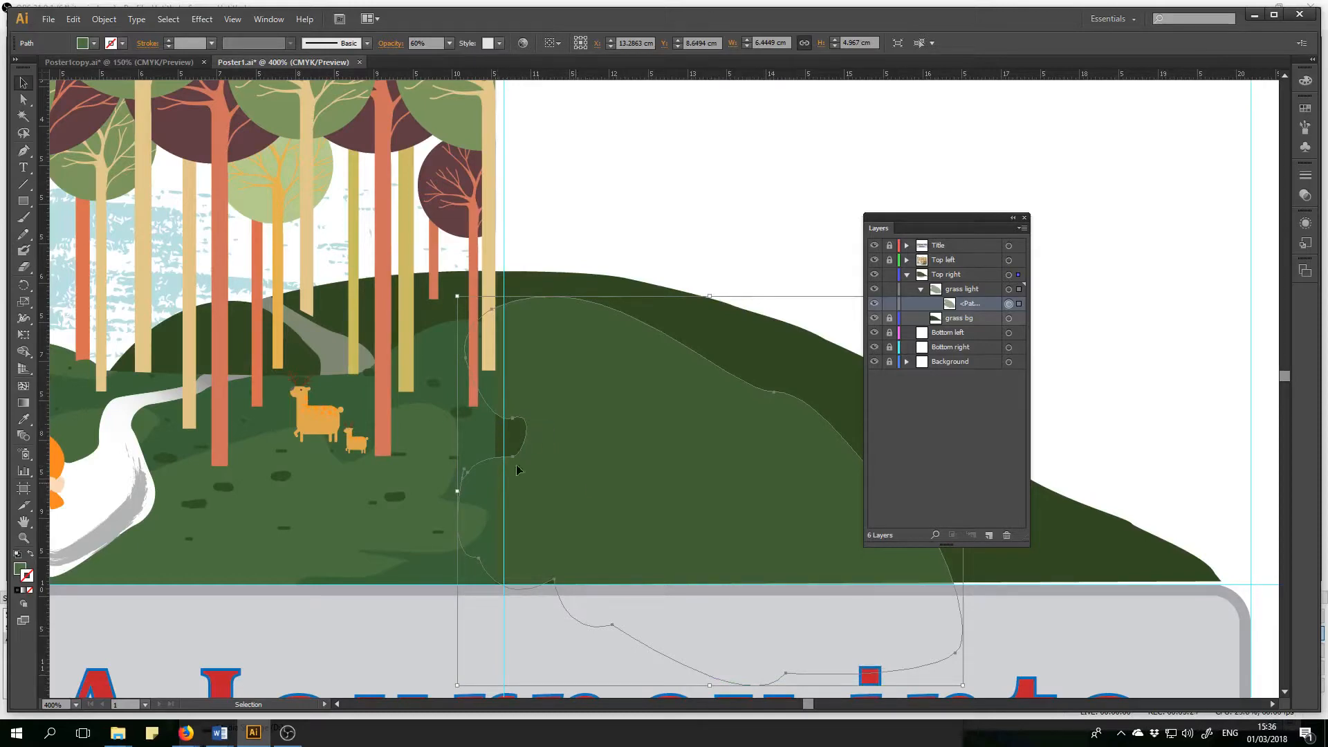
left_click(22, 99)
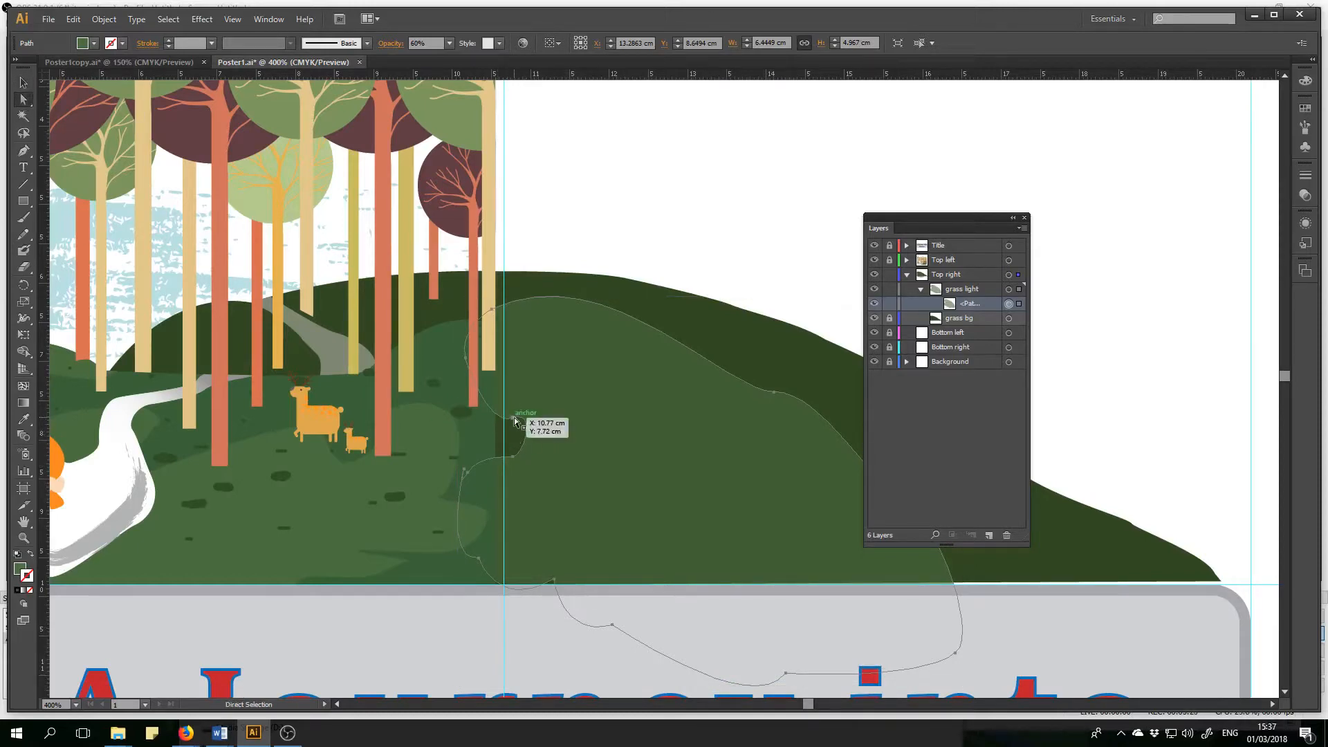
left_click_drag(513, 419, 495, 429)
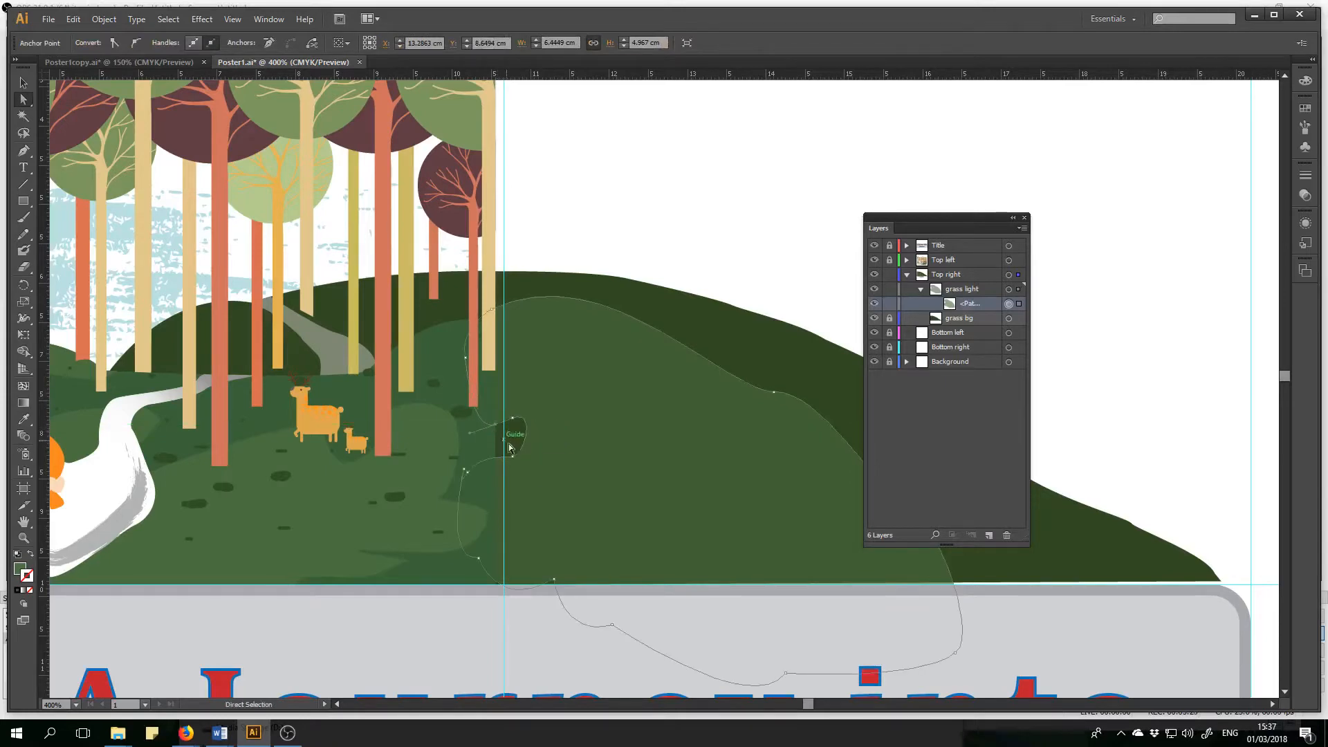
left_click_drag(512, 458, 491, 440)
left_click(682, 260)
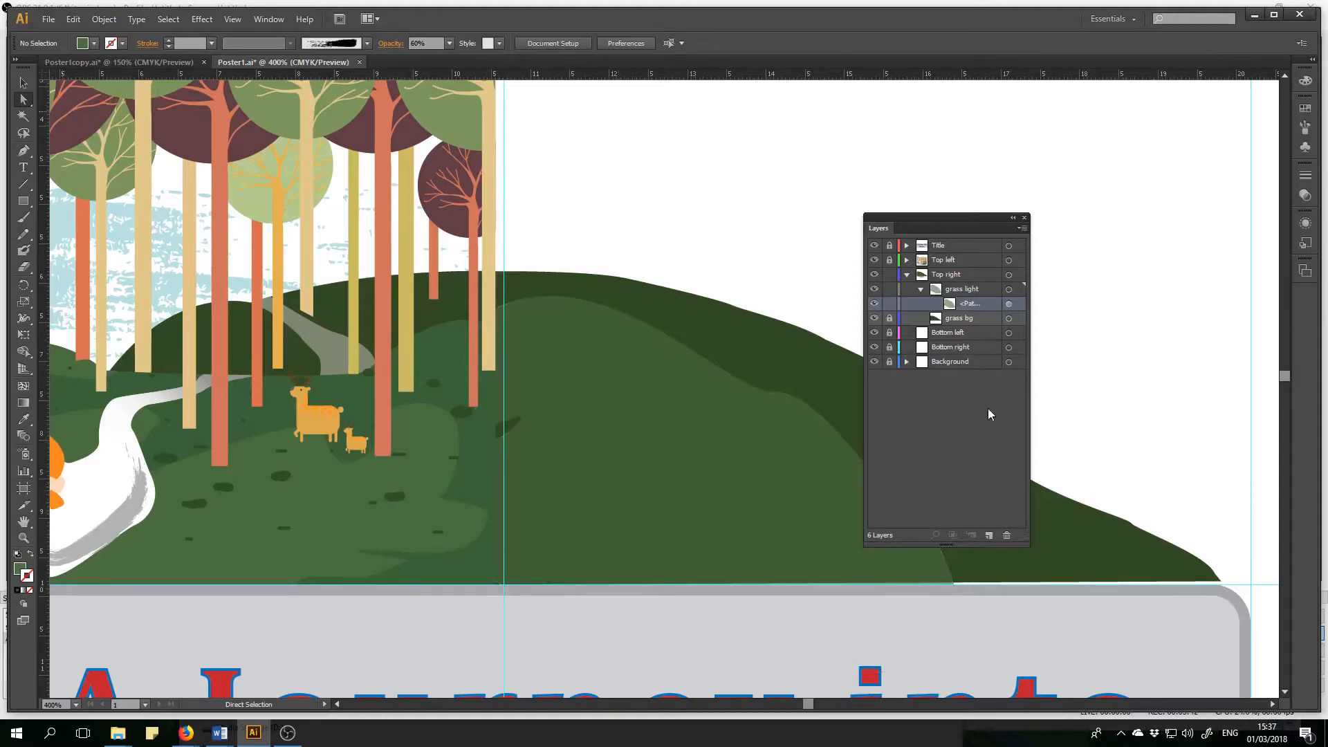
- Collapse and lock the grass light sublayer, and add a sublayer named patches above it
left_click(920, 290)
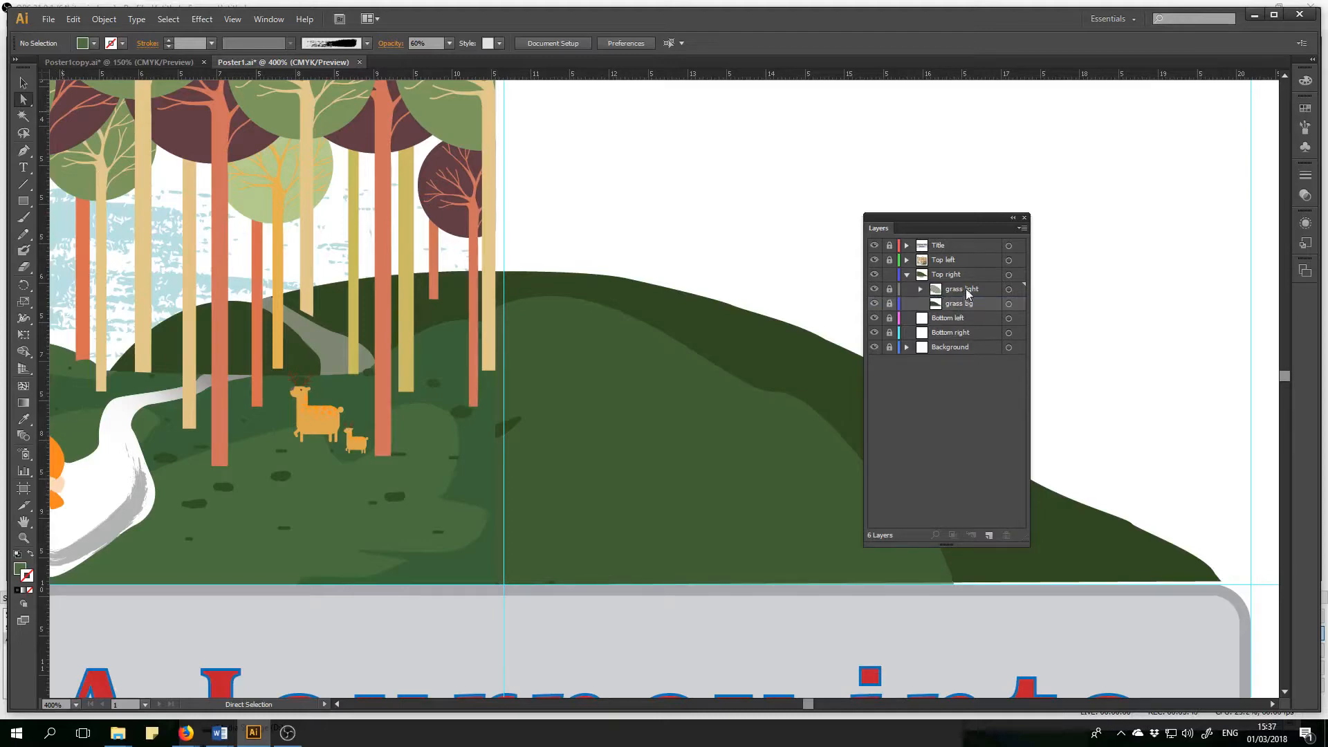
left_click(967, 294)
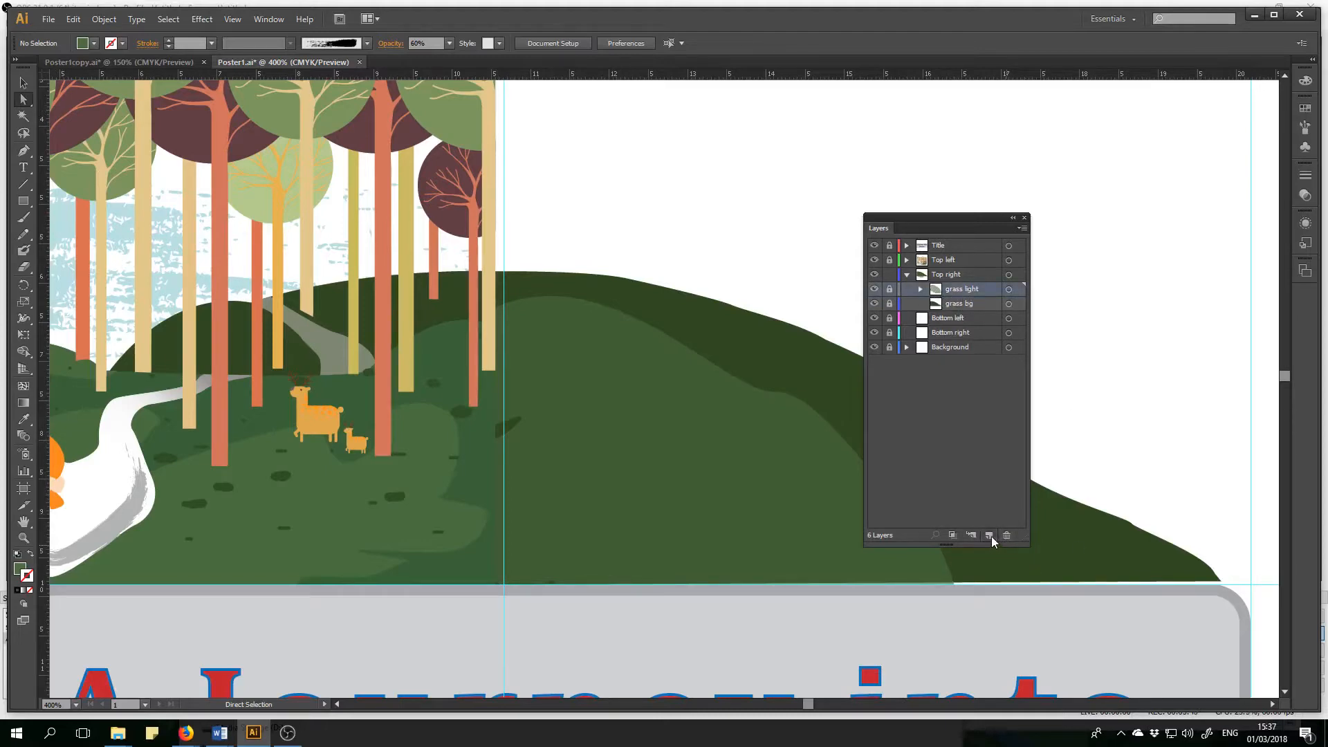
left_click(991, 537)
double_click(959, 288)
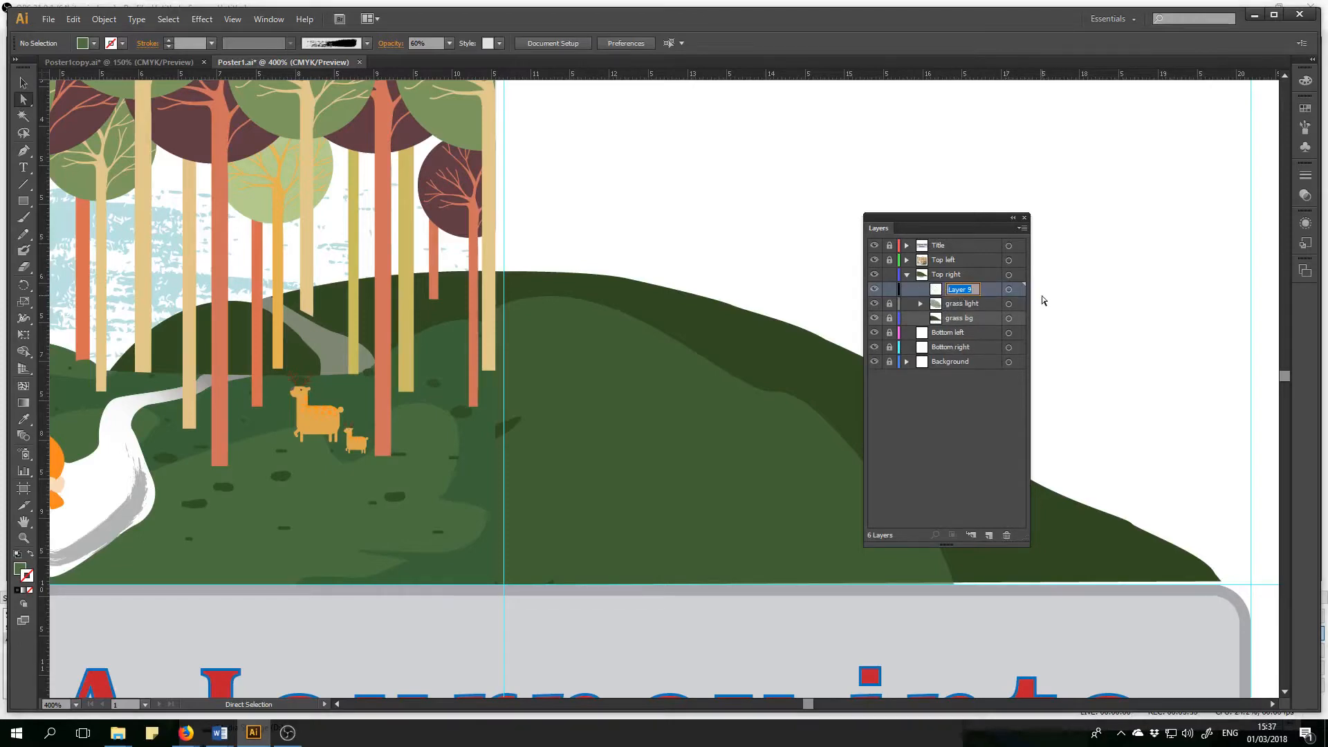
type("patches")
key("Return")
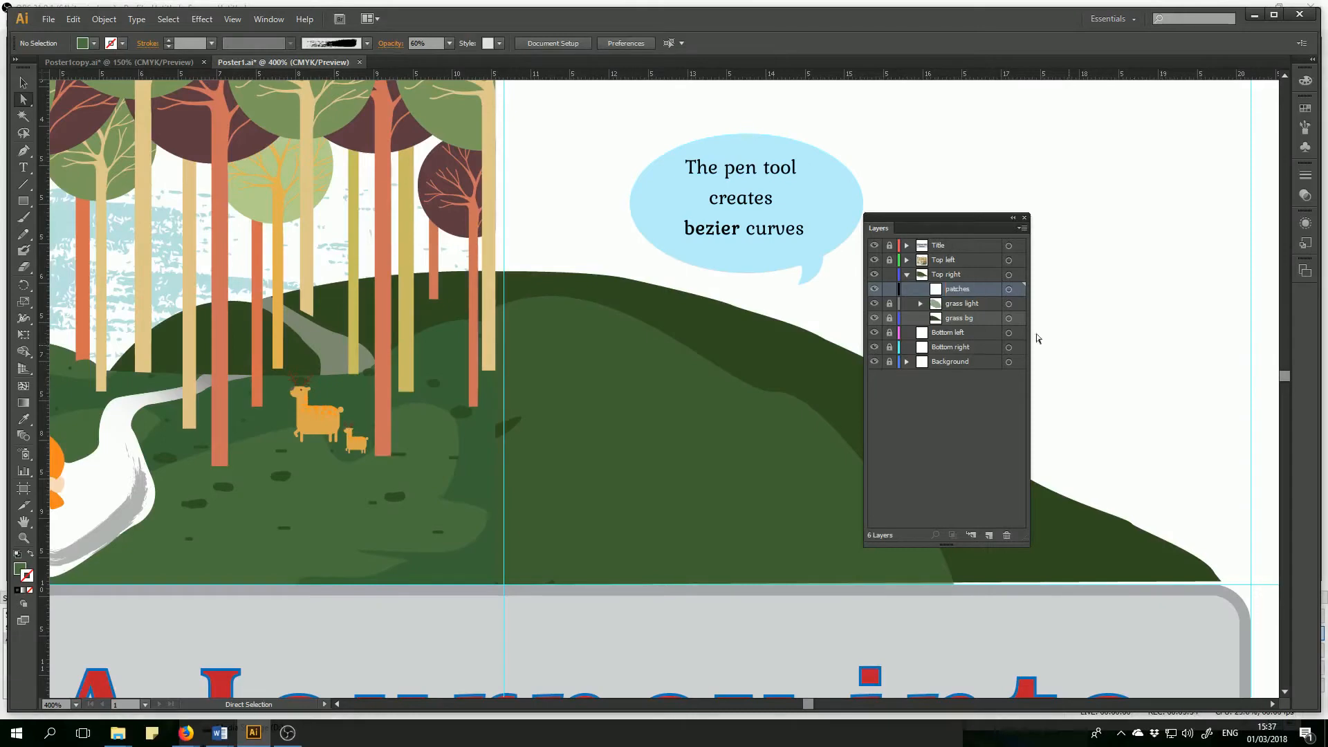
- Draw a small rounded dark green patch about 0.27 cm wide on the light grass near the forest picture's edge with the Pen tool
left_click(23, 150)
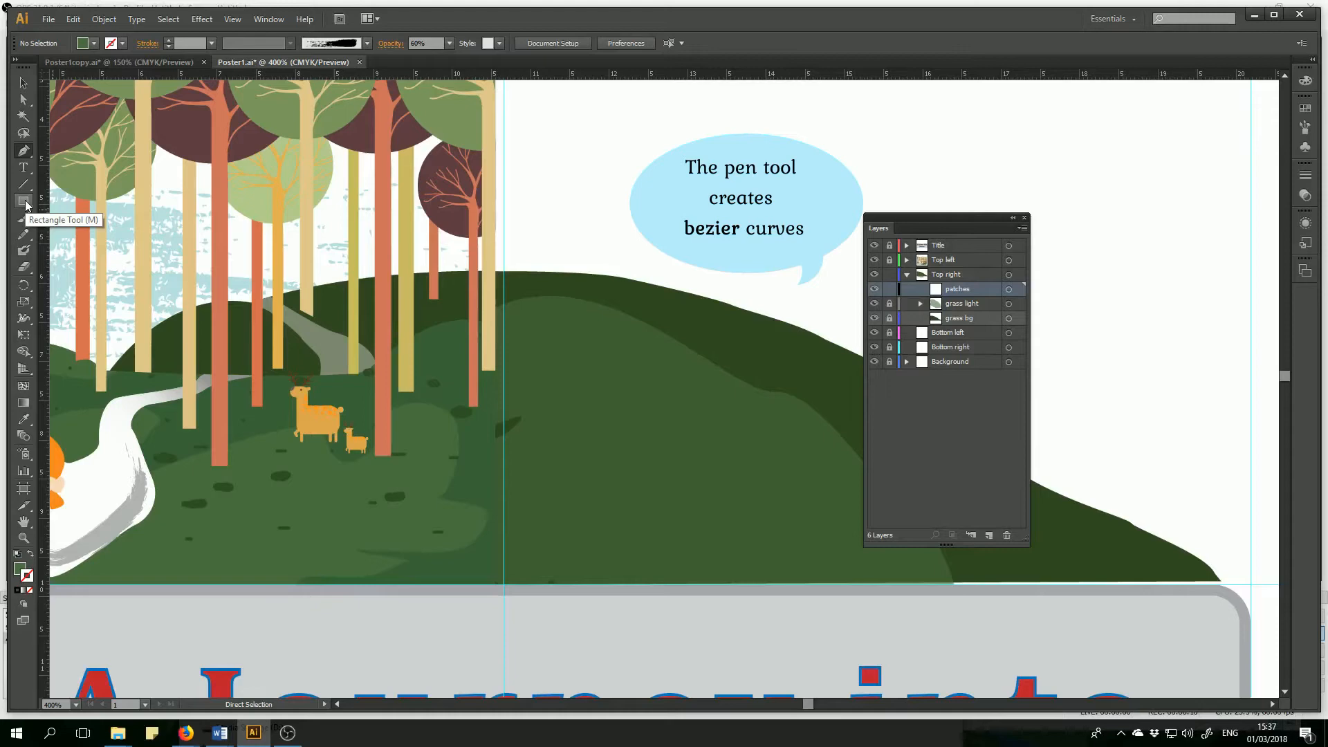
key("p")
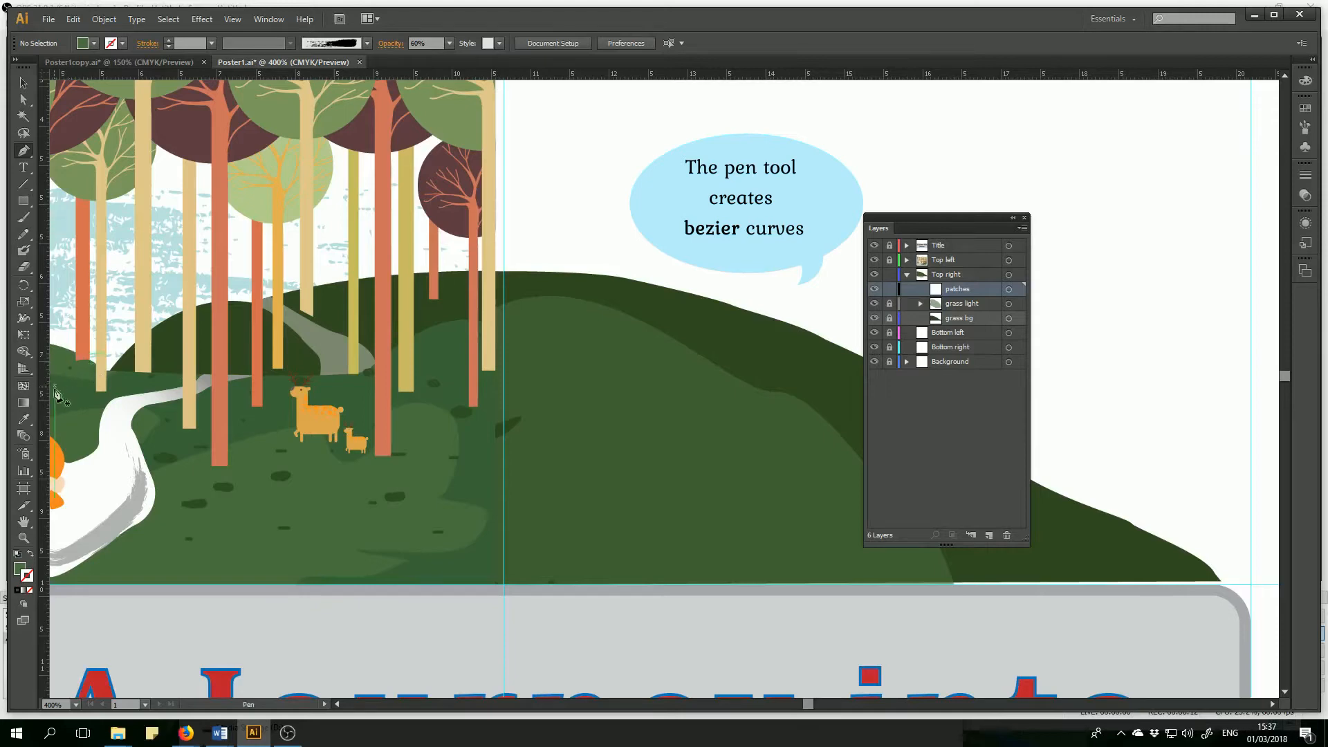
key("ctrl+plus")
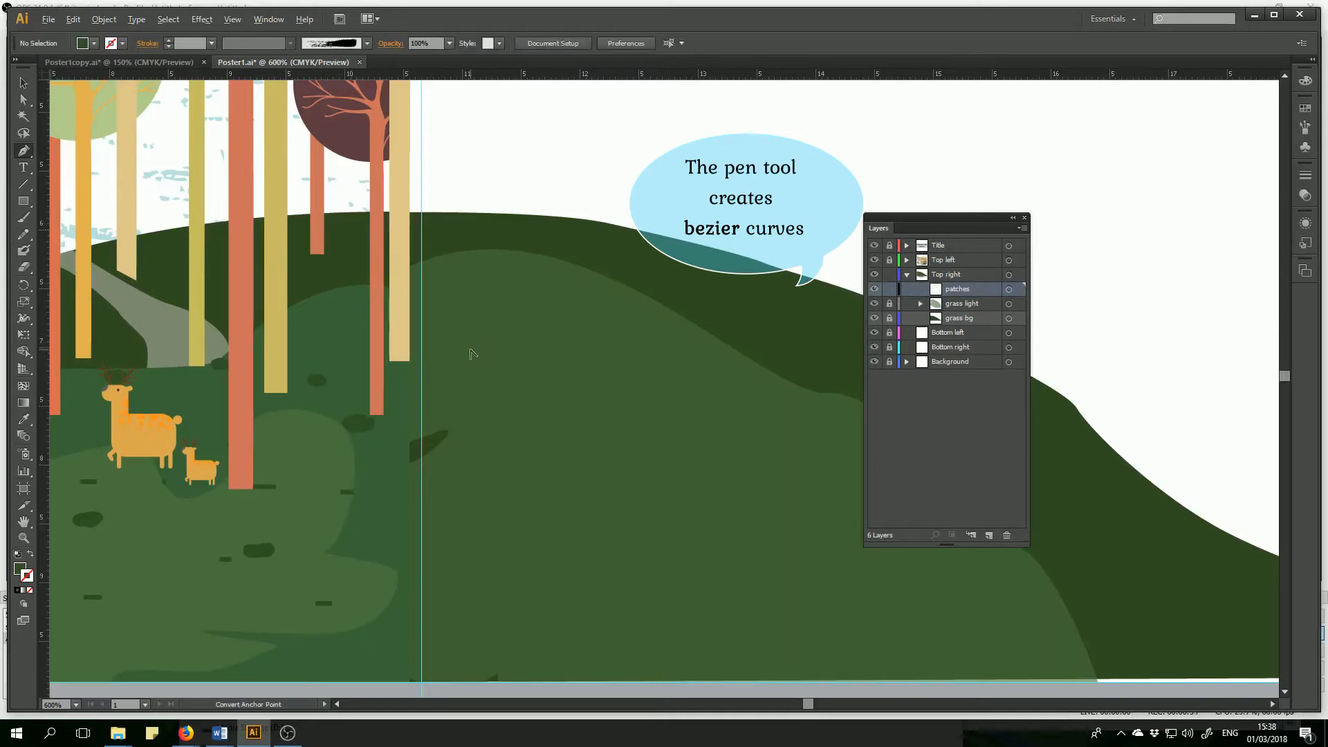
scroll(472, 345, "up", 3)
left_click(443, 356)
mouse_move(481, 329)
left_mouse_down()
mouse_move(519, 352)
mouse_move(499, 356)
mouse_move(515, 330)
mouse_move(527, 354)
mouse_move(519, 385)
mouse_move(466, 385)
mouse_move(450, 354)
mouse_move(461, 343)
left_mouse_up()
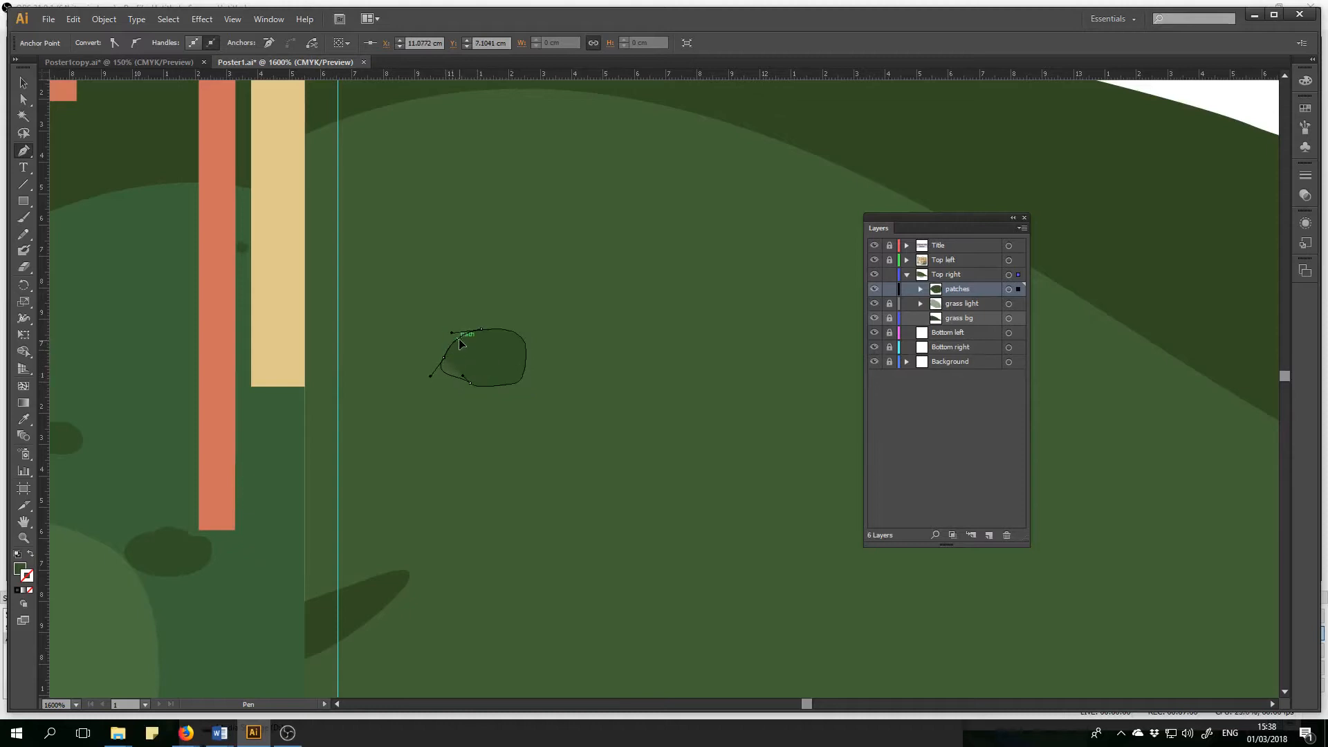
- Flatten the new patch slightly to a height of about 0.17 cm, save the document and deselect
left_click(23, 82)
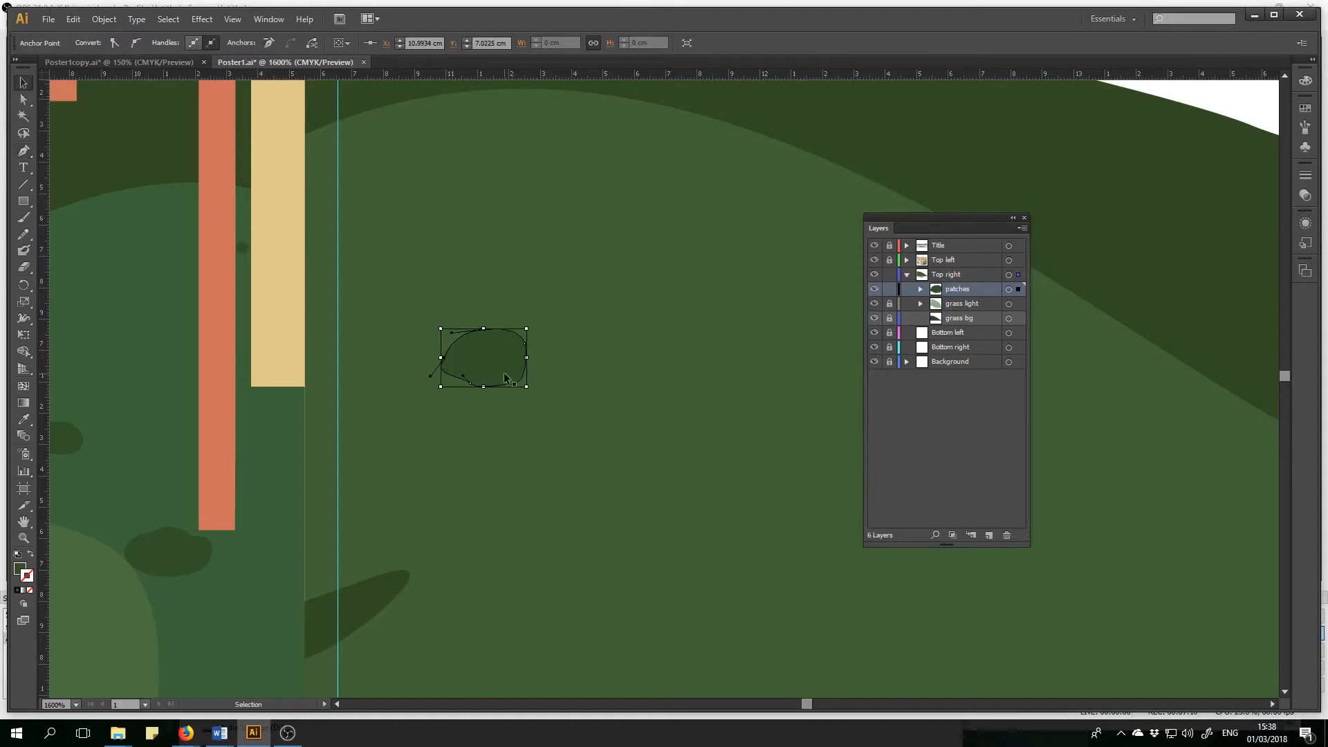
mouse_move(484, 389)
left_mouse_down()
mouse_move(479, 368)
mouse_move(472, 378)
mouse_move(481, 349)
mouse_move(482, 381)
left_mouse_up()
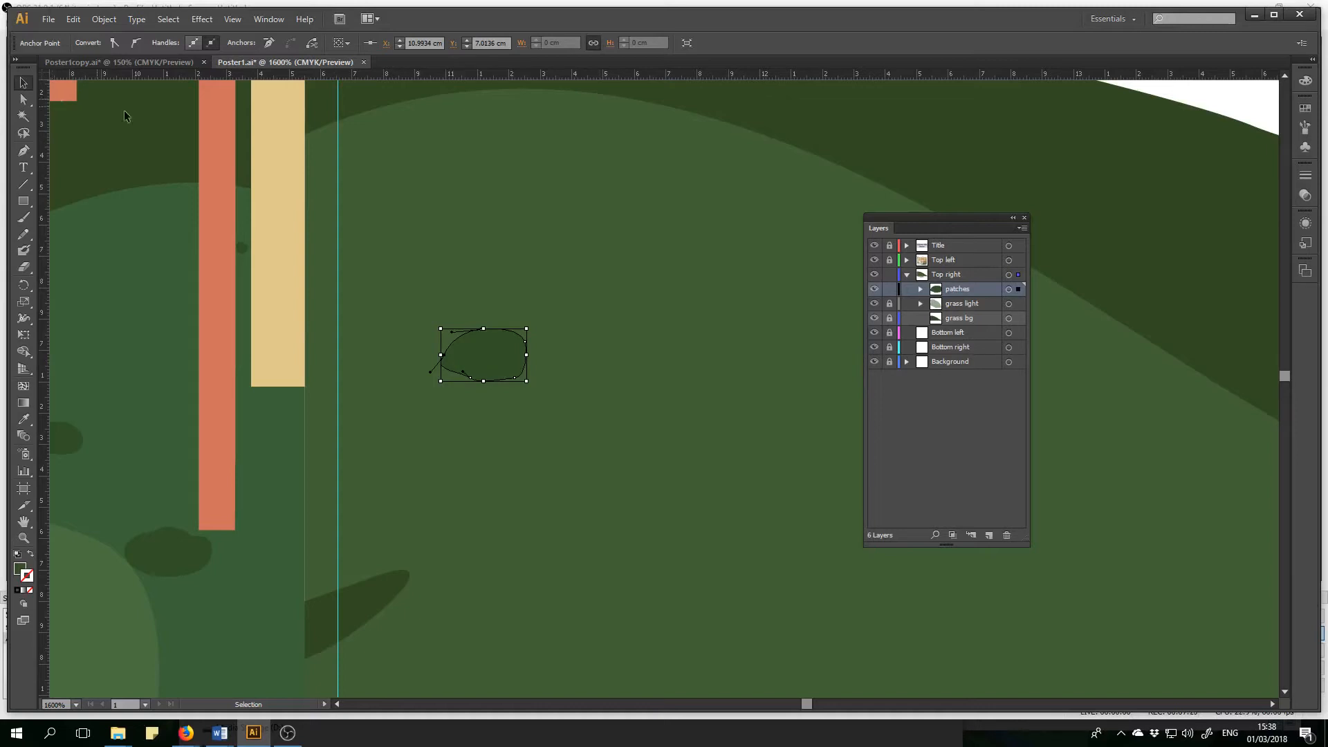
left_click(48, 23)
left_click(89, 128)
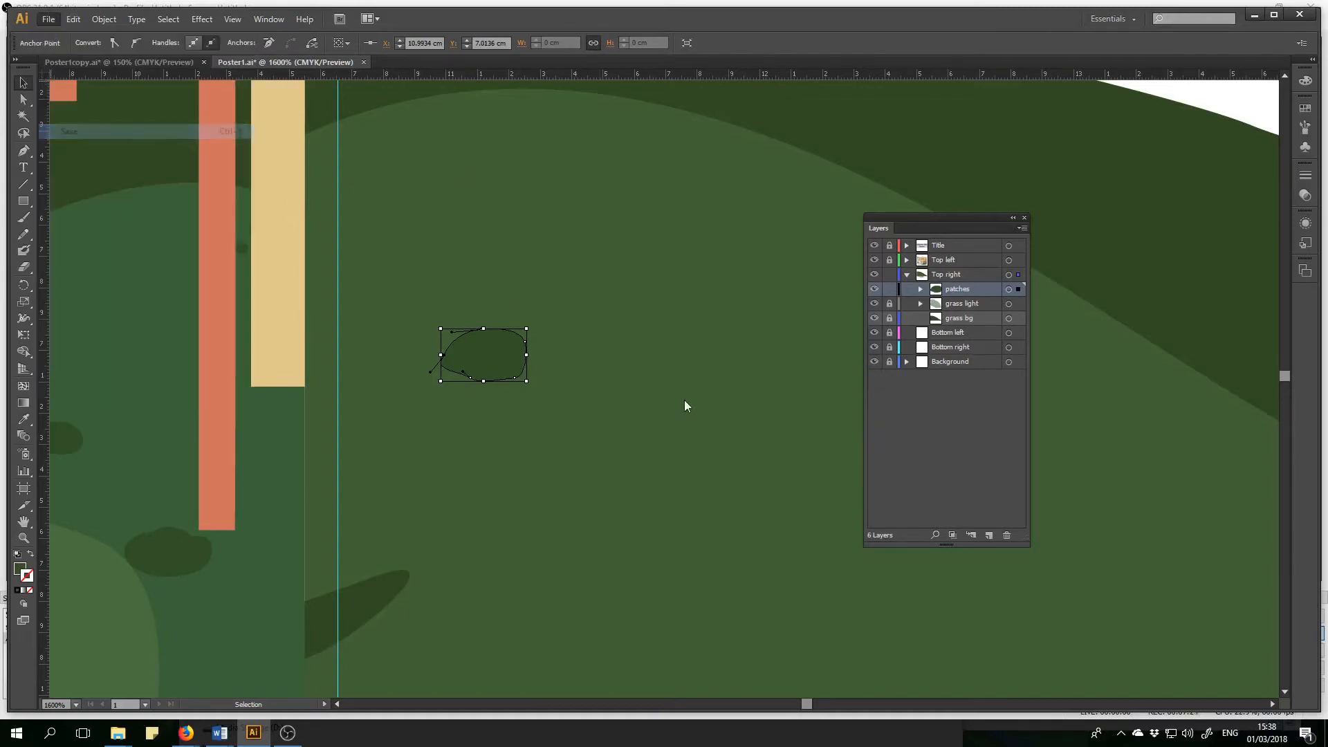
left_click(594, 372)
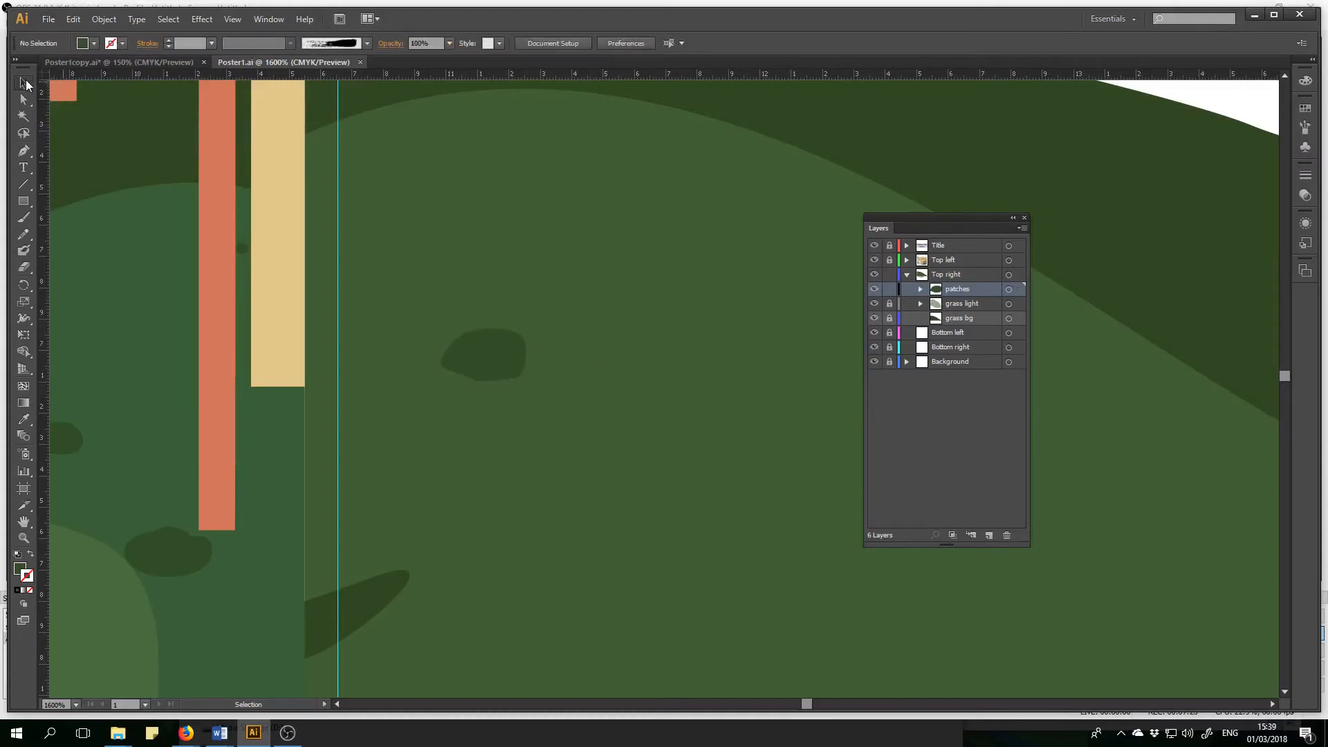
- Tilt the patch slightly and create a copy of it reflected across the horizontal axis
left_click(493, 360)
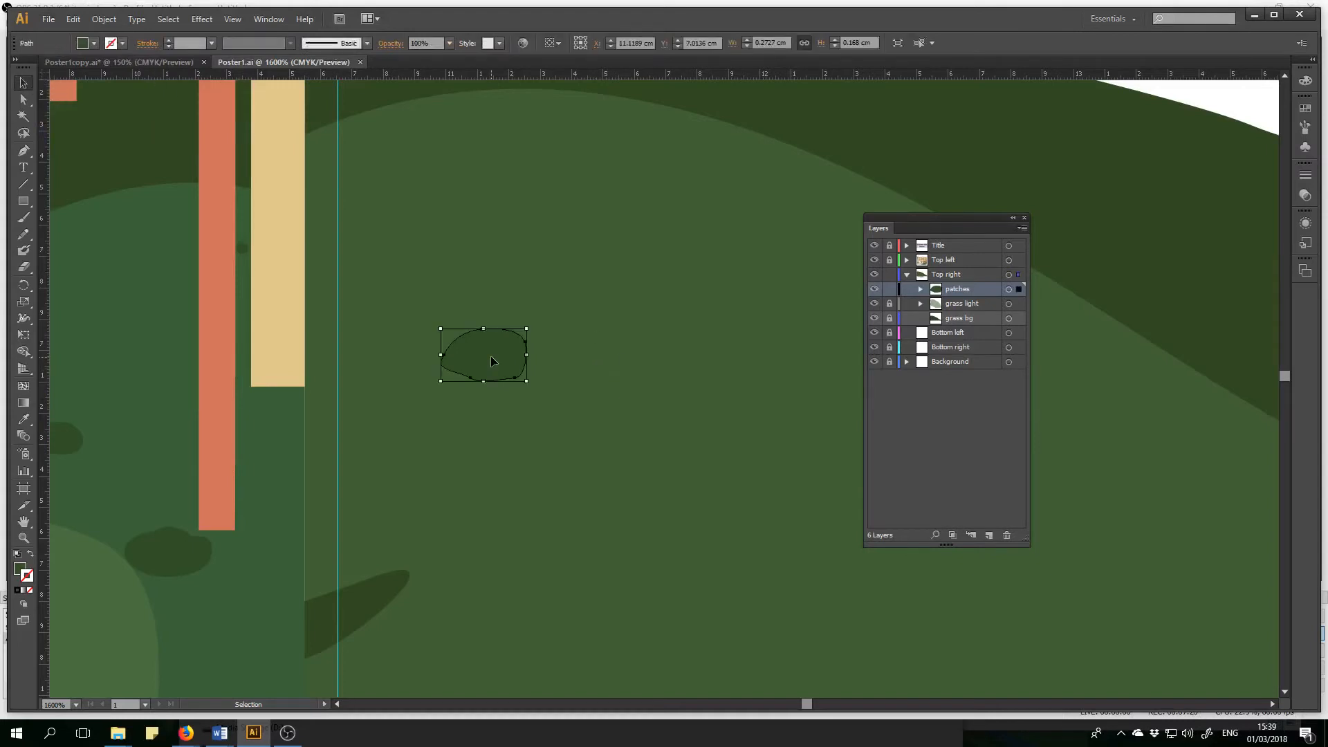
mouse_move(531, 389)
left_mouse_down()
mouse_move(505, 405)
mouse_move(417, 410)
mouse_move(396, 385)
mouse_move(527, 382)
left_mouse_up()
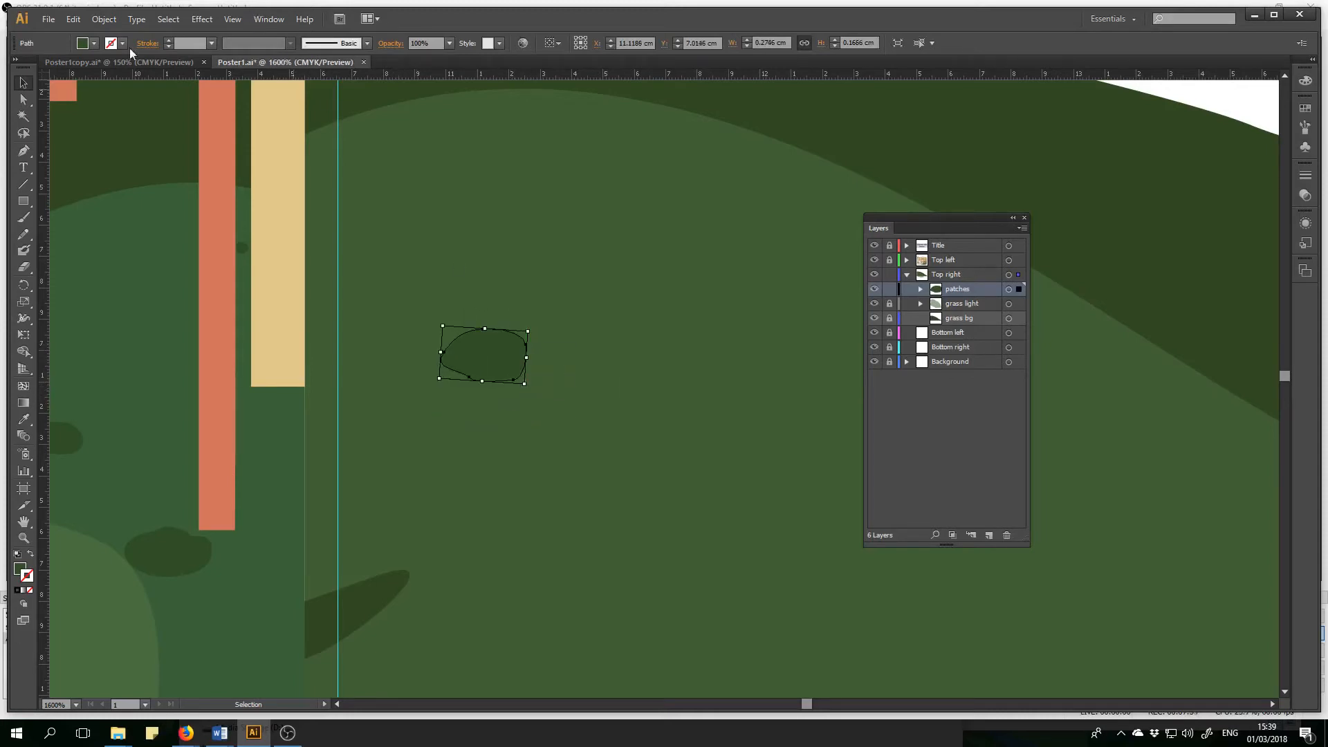
left_click(98, 21)
mouse_move(134, 55)
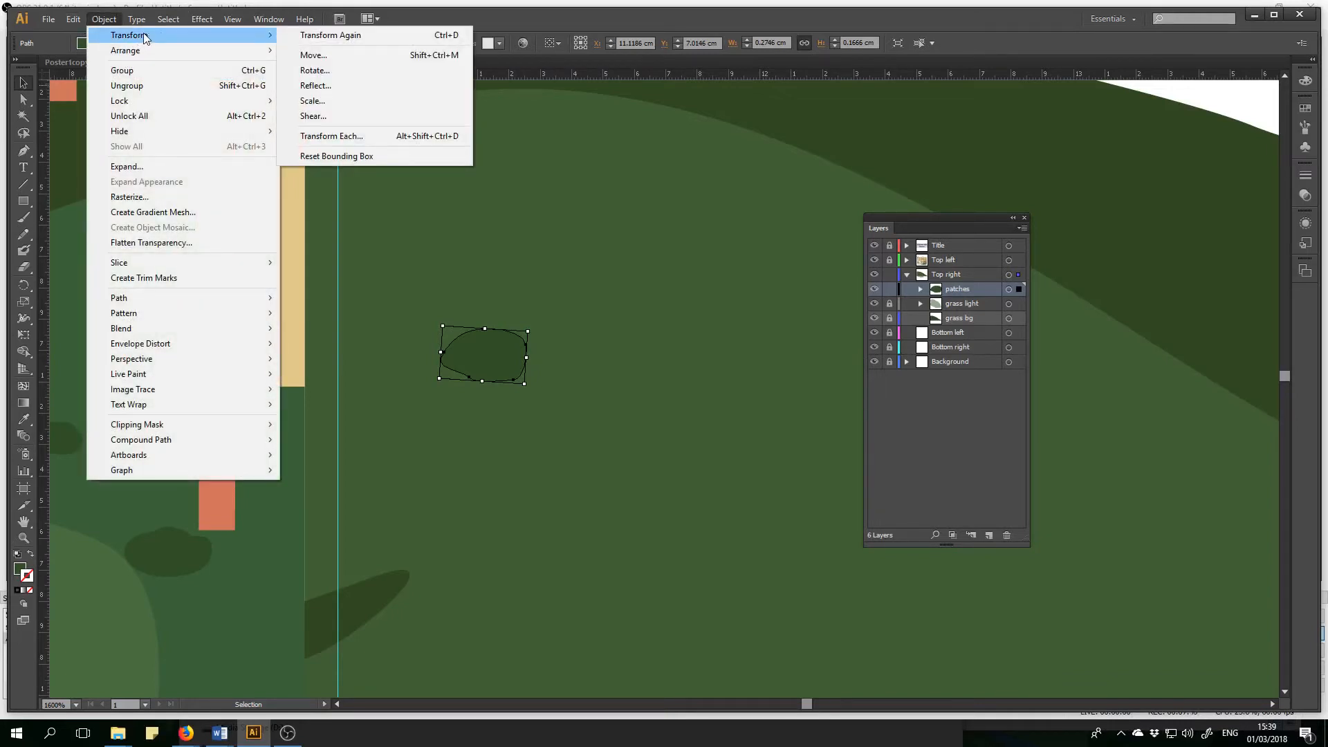
left_click(338, 86)
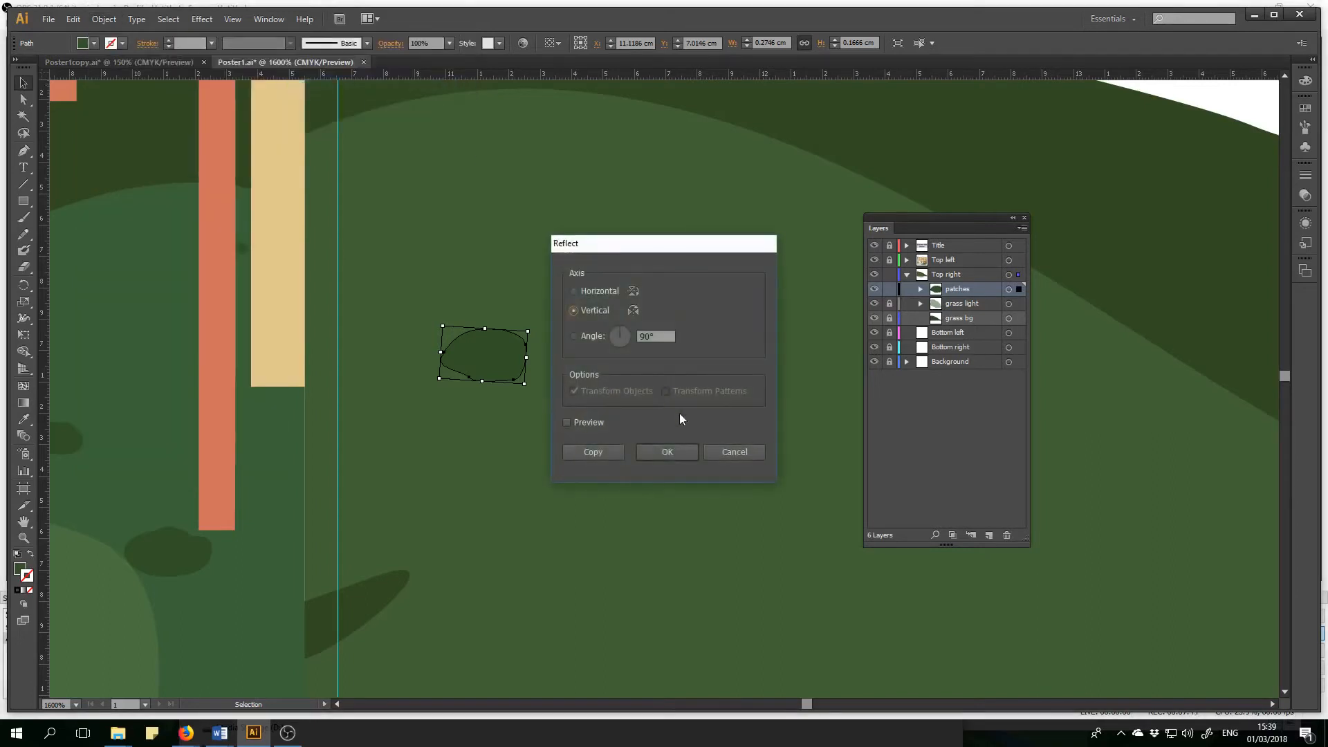
left_click(574, 292)
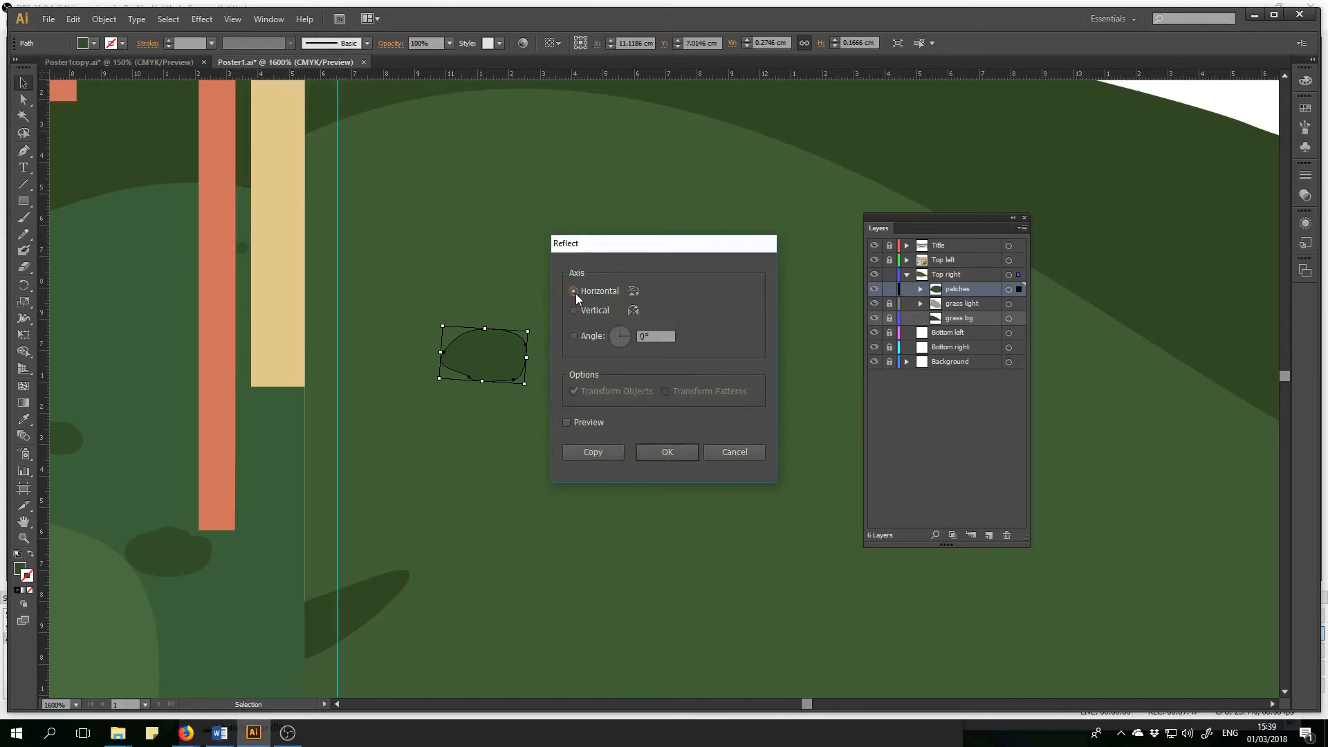
left_click(566, 422)
left_click(593, 452)
- Move the reflected copy down and to the right of the original patch and rotate it to a different angle
left_click_drag(504, 346, 712, 435)
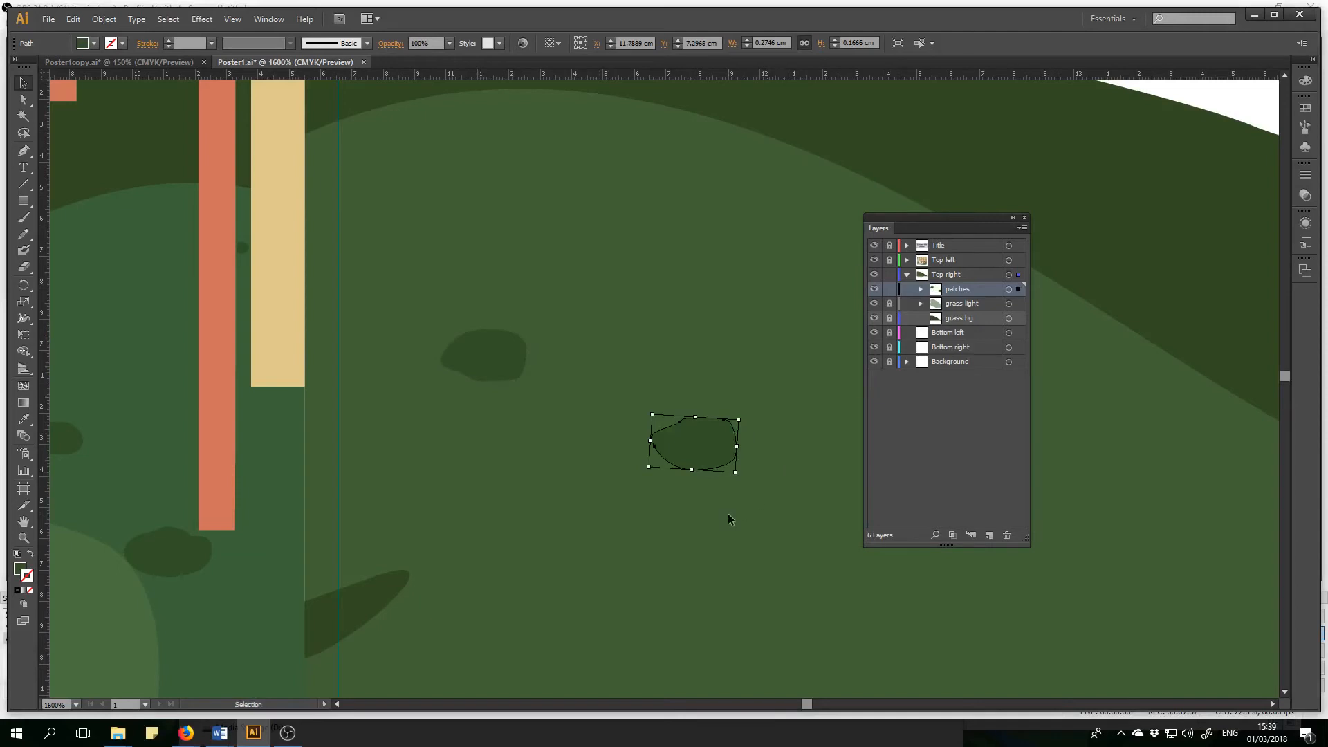
mouse_move(747, 469)
left_mouse_down()
mouse_move(741, 477)
mouse_move(753, 440)
mouse_move(729, 462)
mouse_move(752, 456)
left_mouse_up()
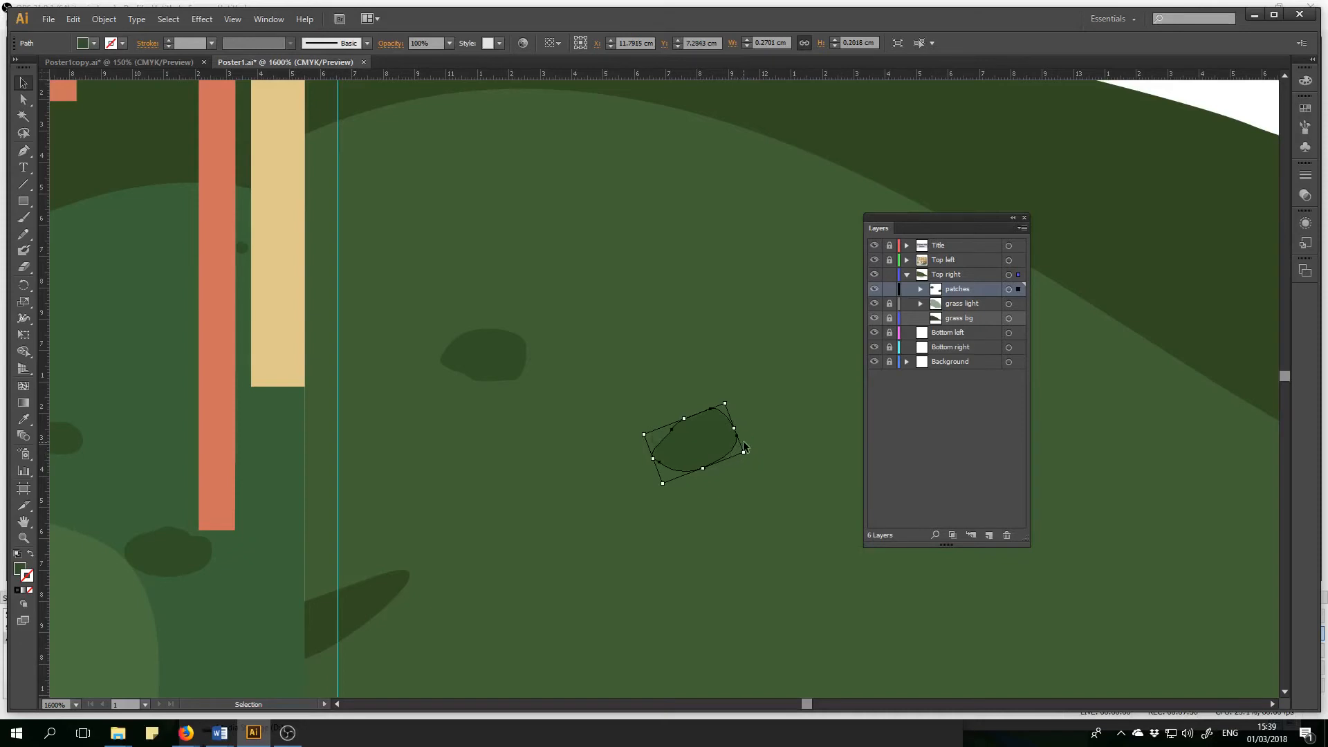
left_click_drag(728, 396, 605, 435)
- Create another horizontally reflected copy of the first patch and place it well below the original, stretched wider
scroll(704, 535, "down", 2, "alt")
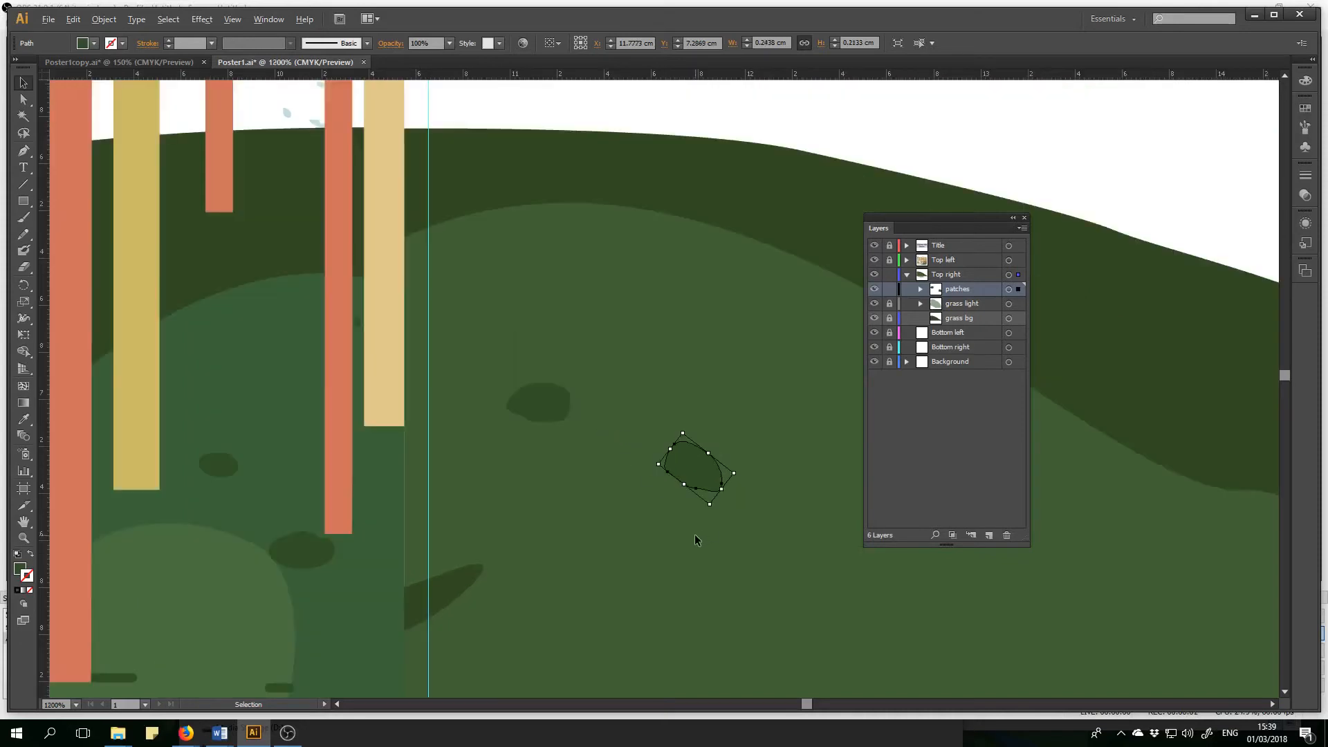
key("alt")
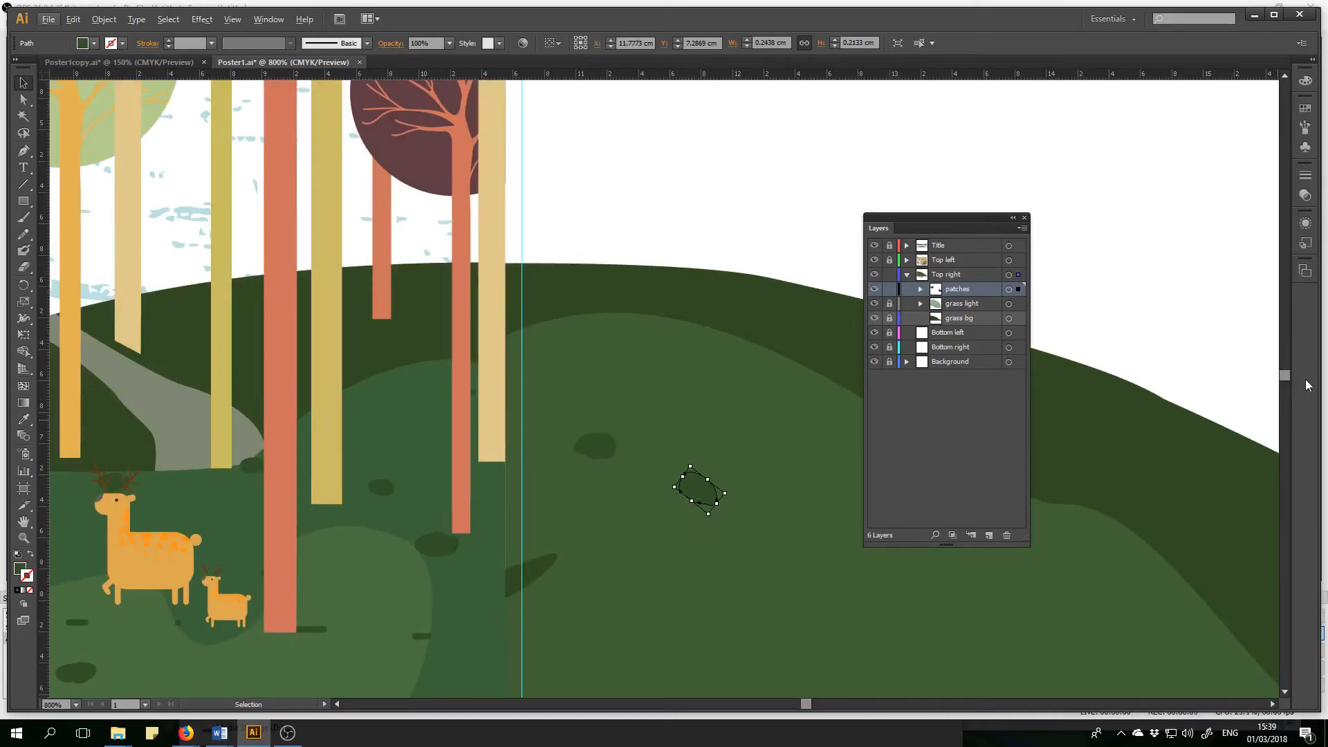
scroll(1285, 378, "down", 3)
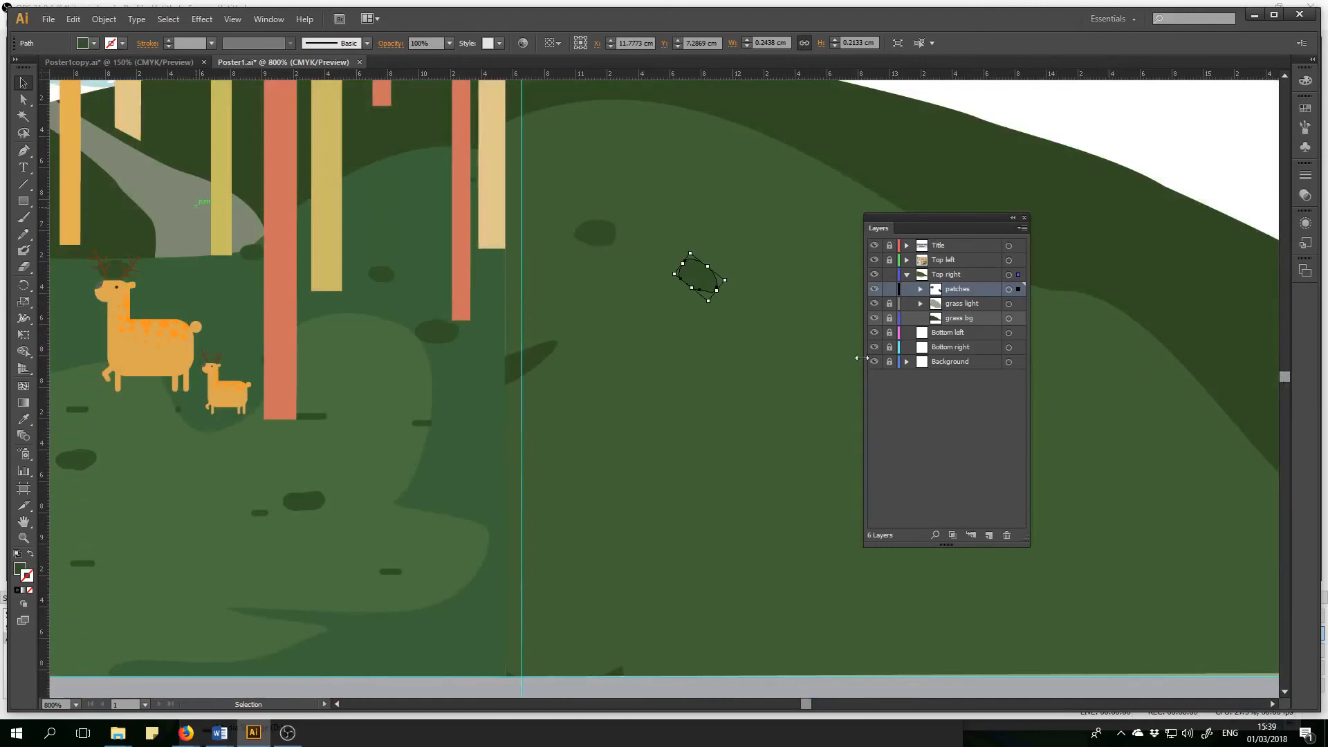
key("alt")
left_click(602, 238)
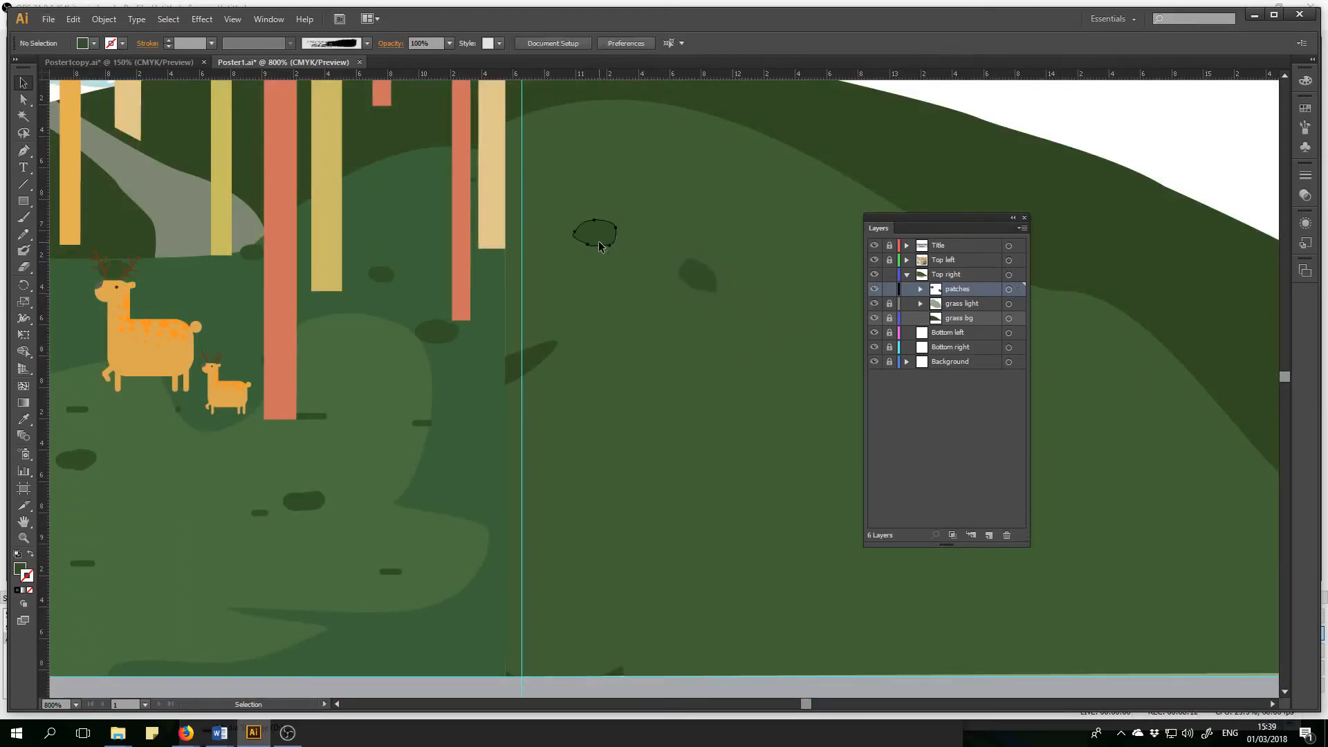
left_click(104, 19)
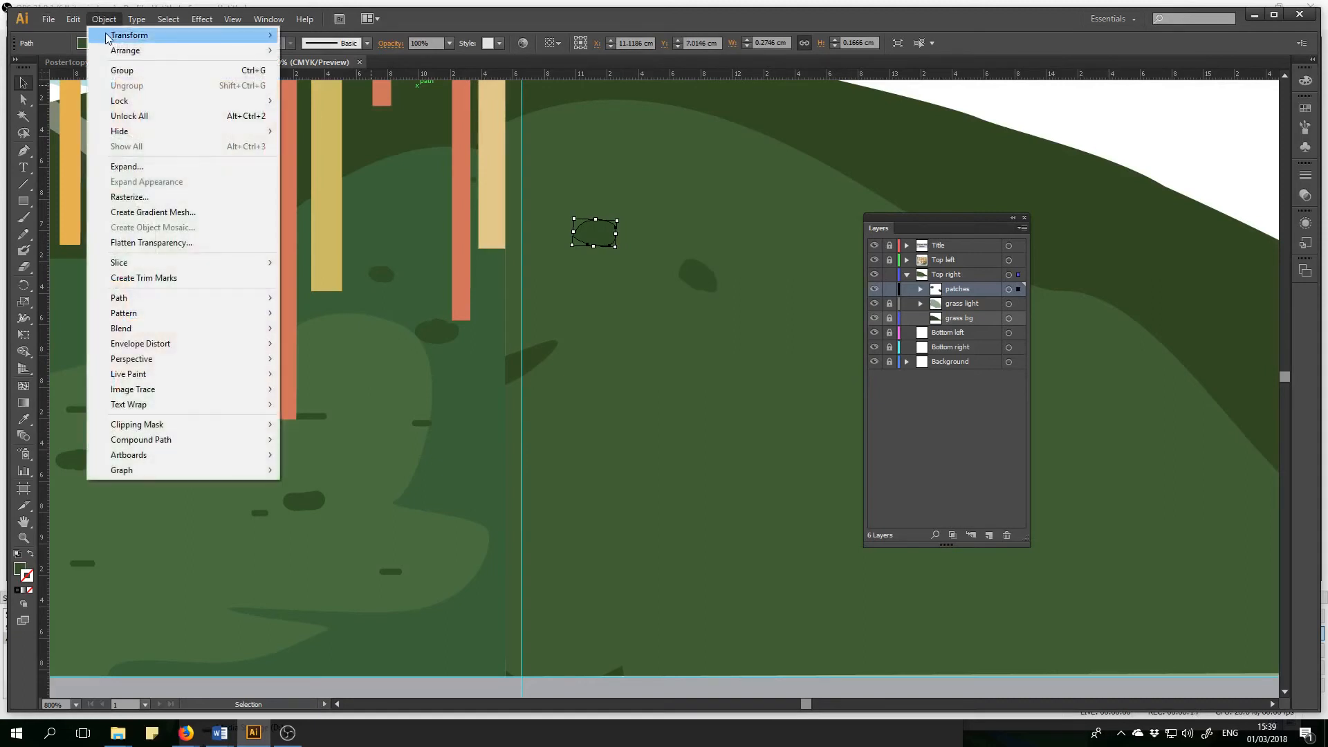
mouse_move(109, 35)
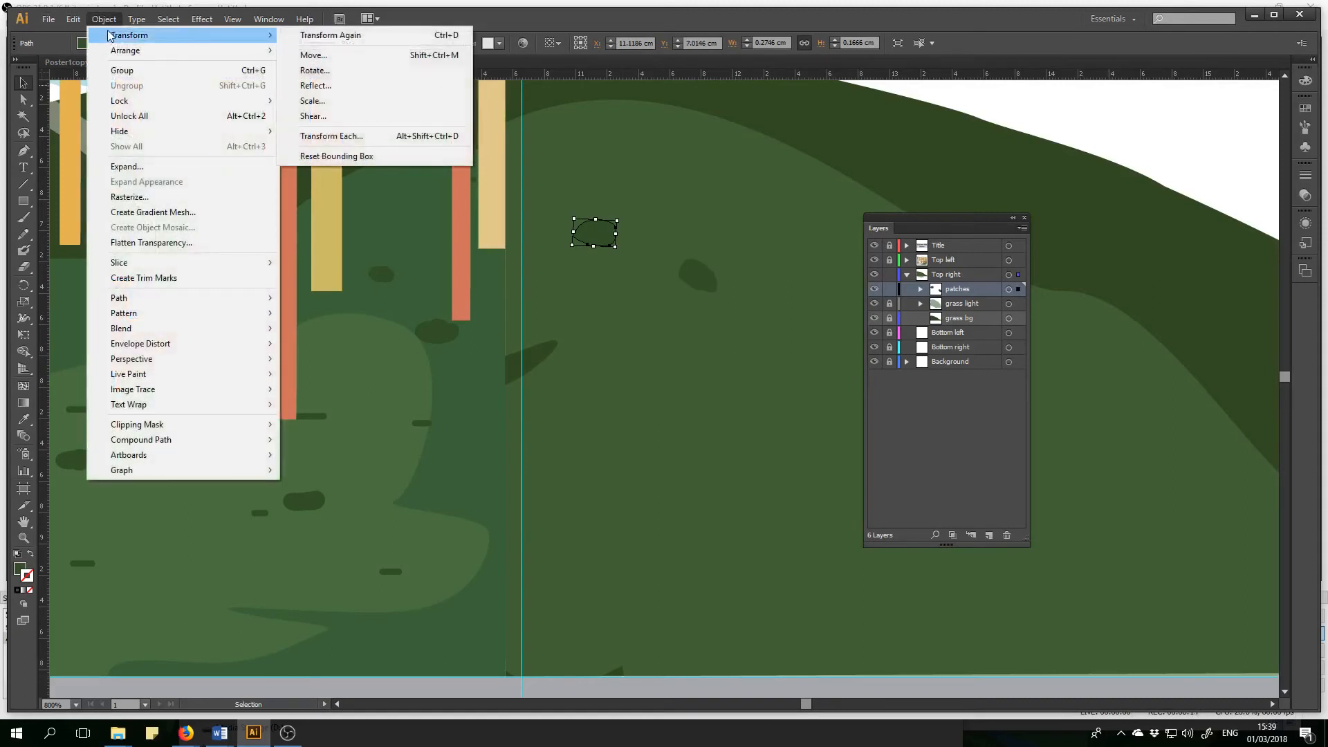
left_click(323, 87)
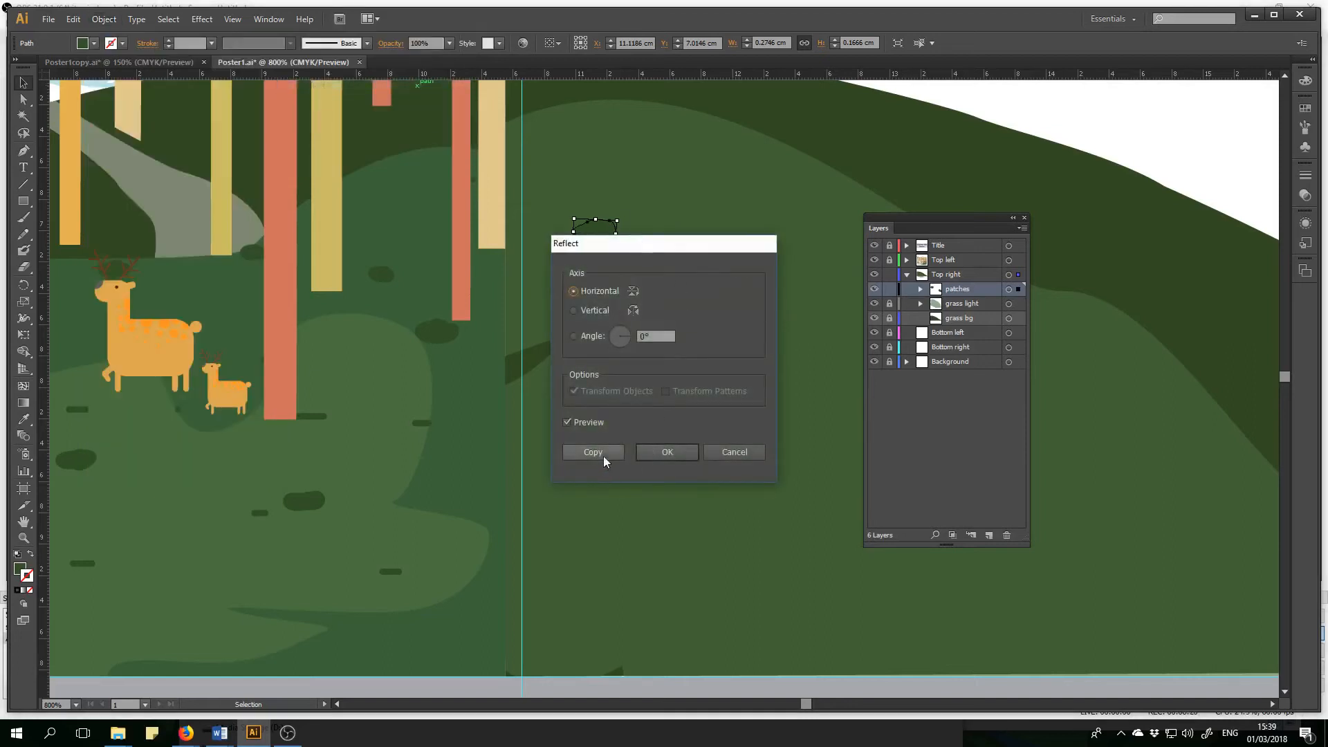
left_click(610, 447)
left_click_drag(605, 244, 684, 409)
- Rotate the second patch again so it lies flatter on the hill, then deselect it
left_click(698, 277)
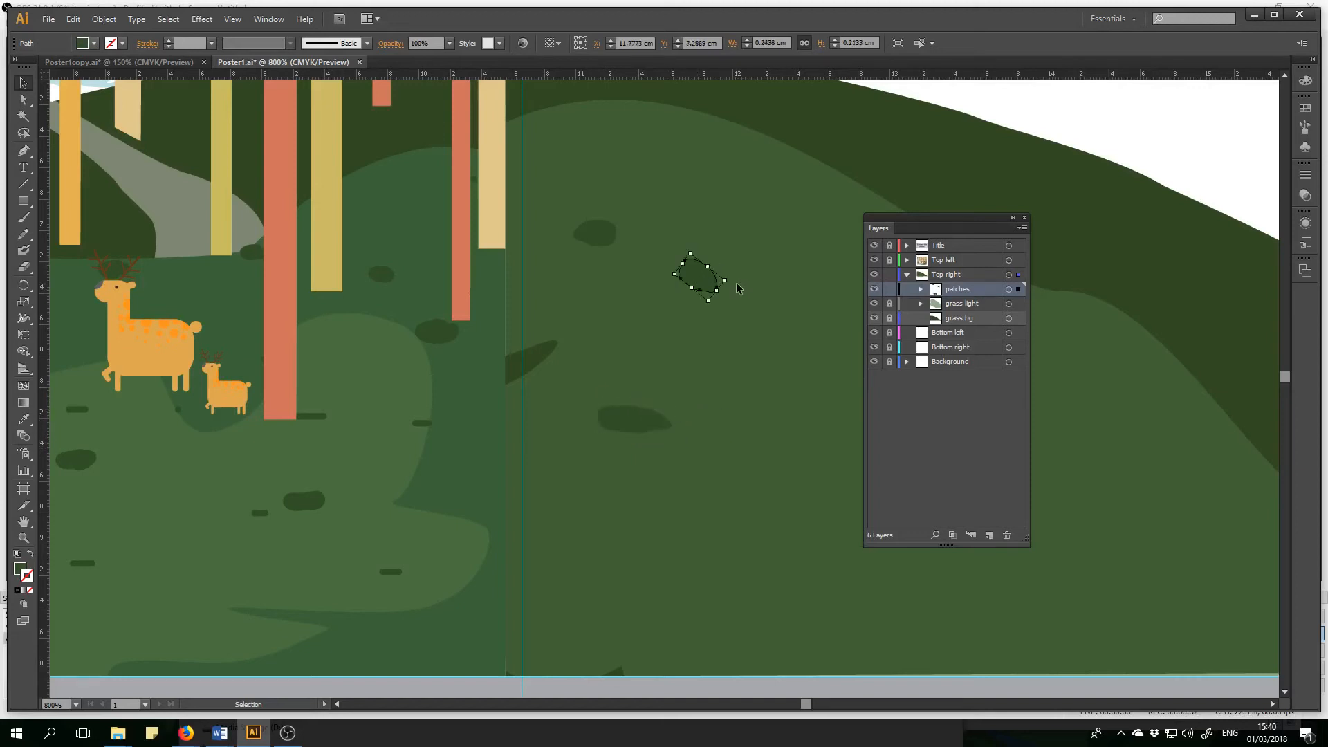
mouse_move(731, 282)
left_mouse_down()
mouse_move(759, 272)
mouse_move(745, 287)
left_mouse_up()
left_click(775, 345)
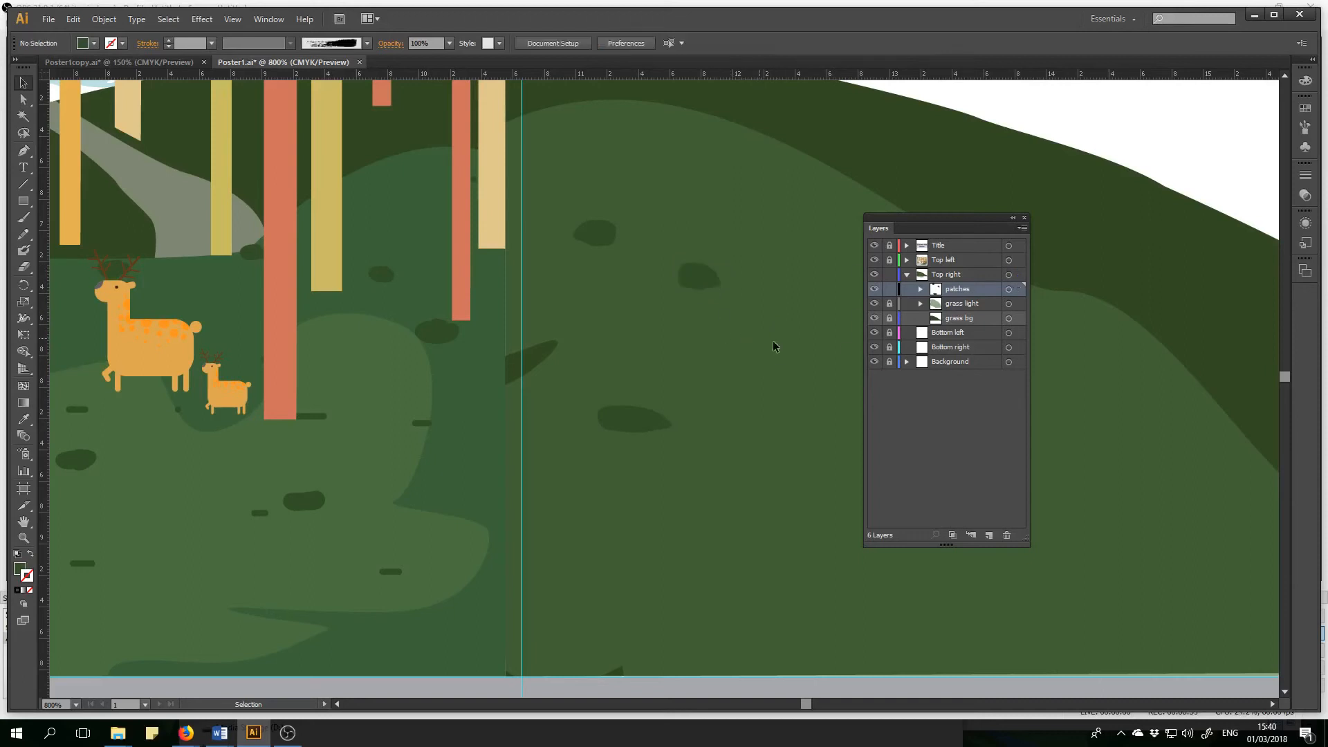
- Duplicate the second patch twice, placing each copy further down and to the right across the light grass
left_click(701, 279)
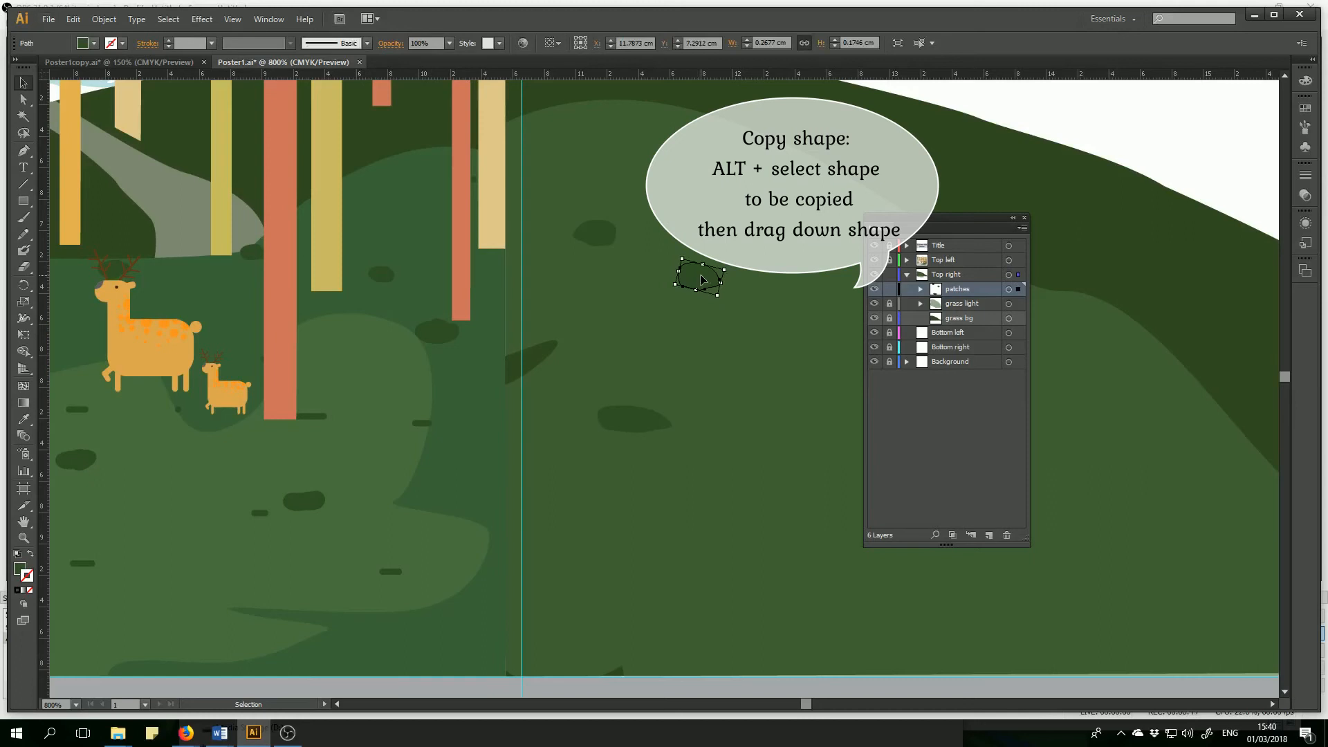
scroll(701, 279, "up", 1)
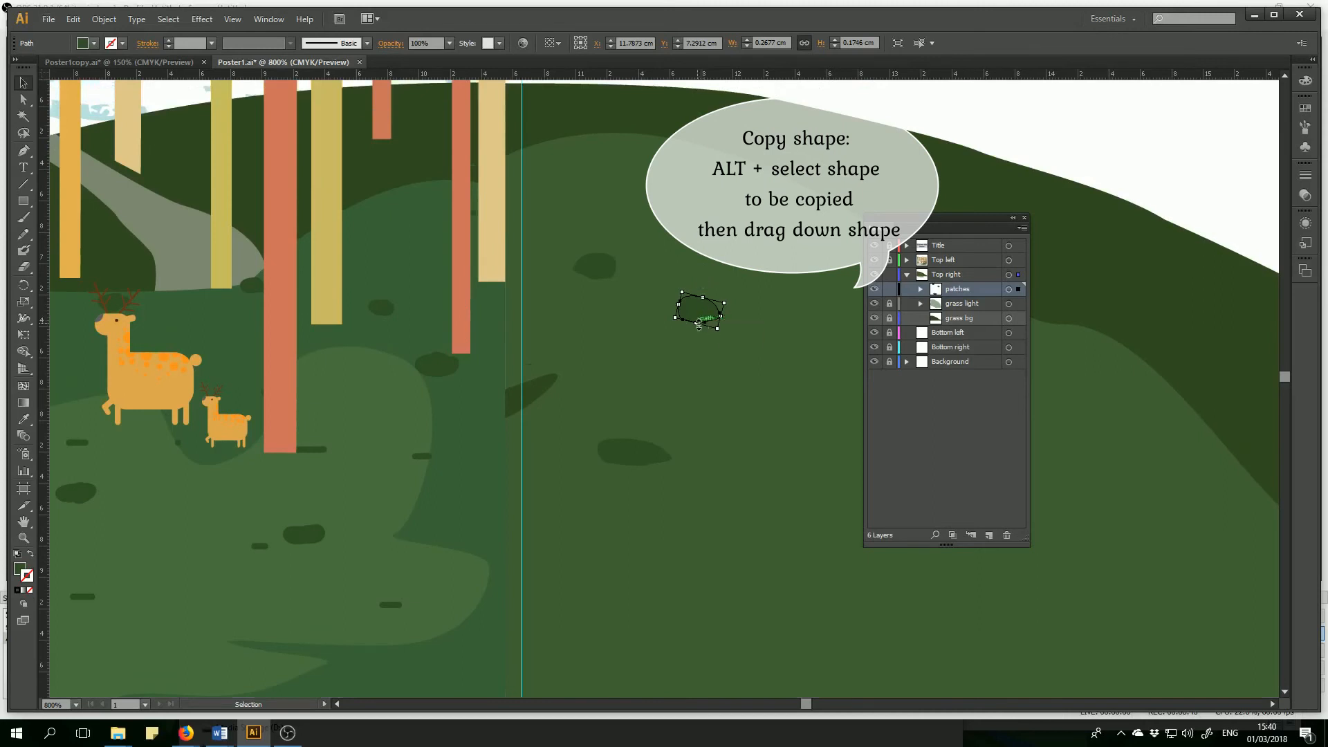
scroll(706, 320, "up", 3)
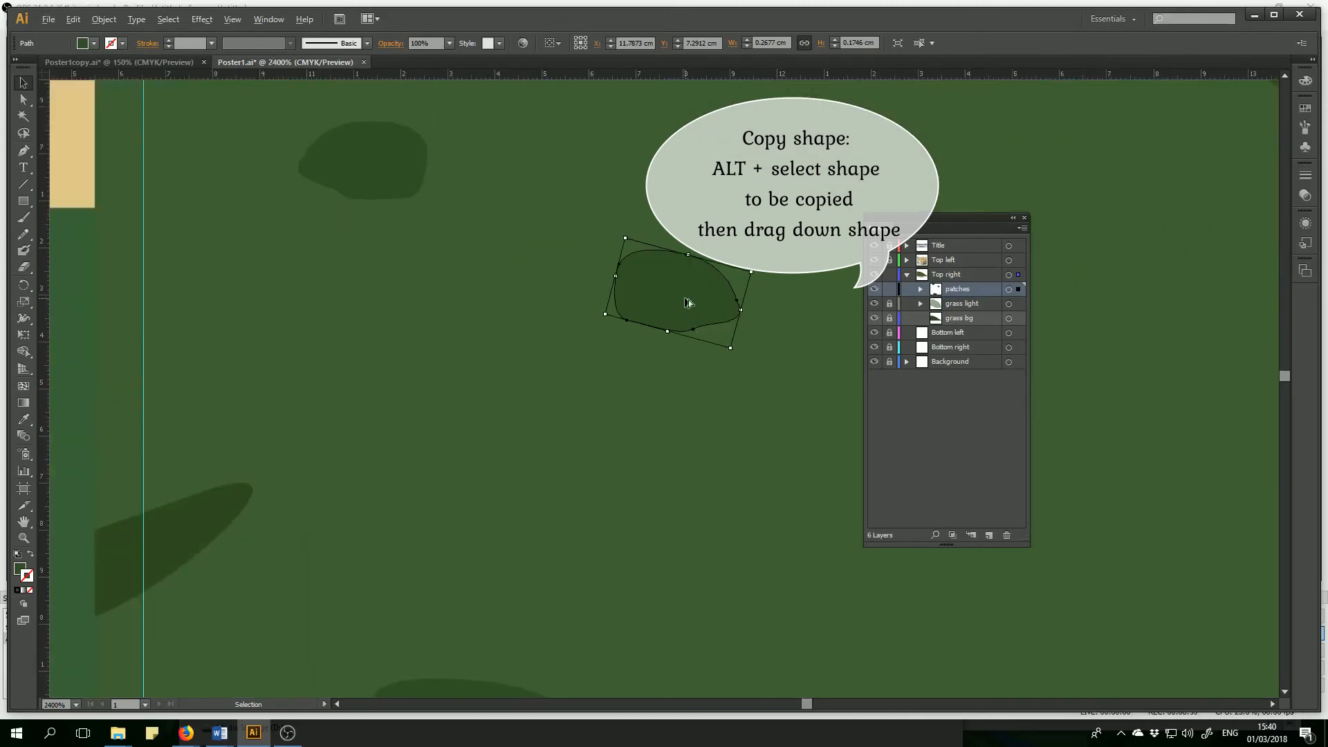
left_click_drag(678, 302, 755, 513)
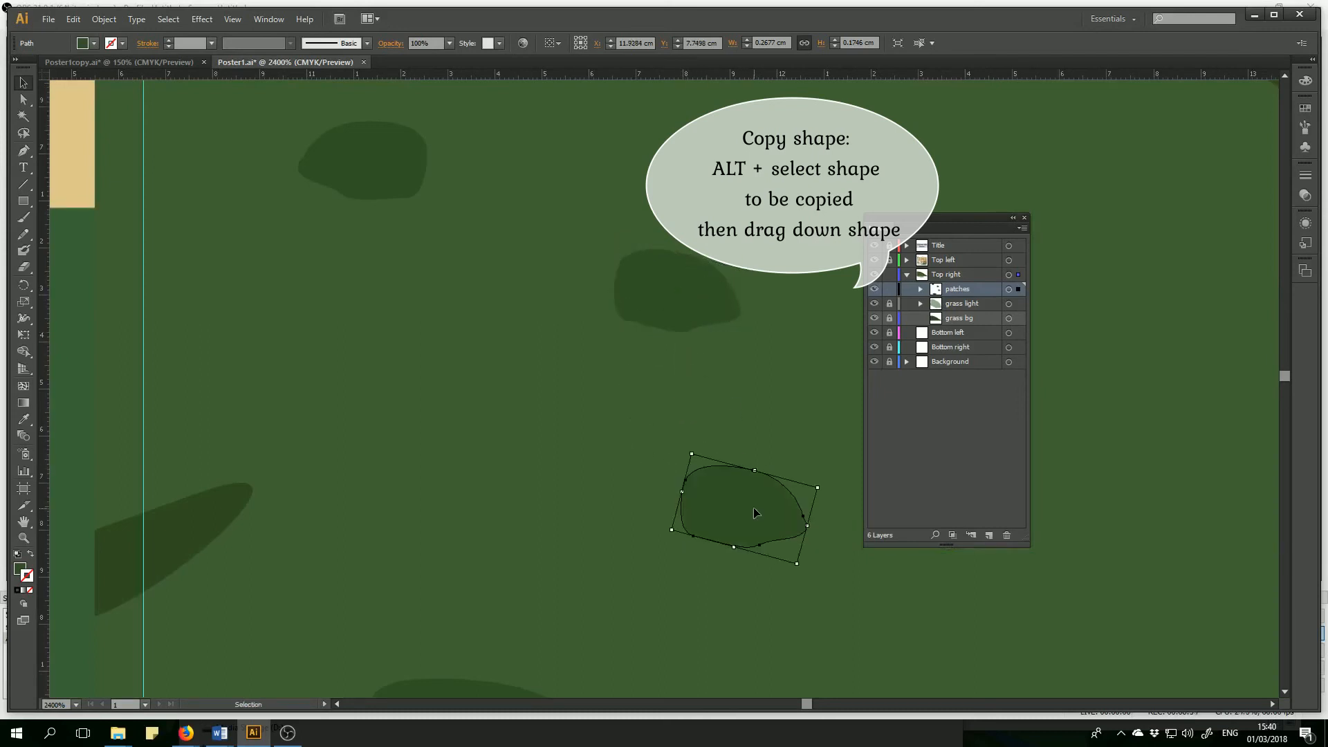
scroll(772, 505, "down", 3)
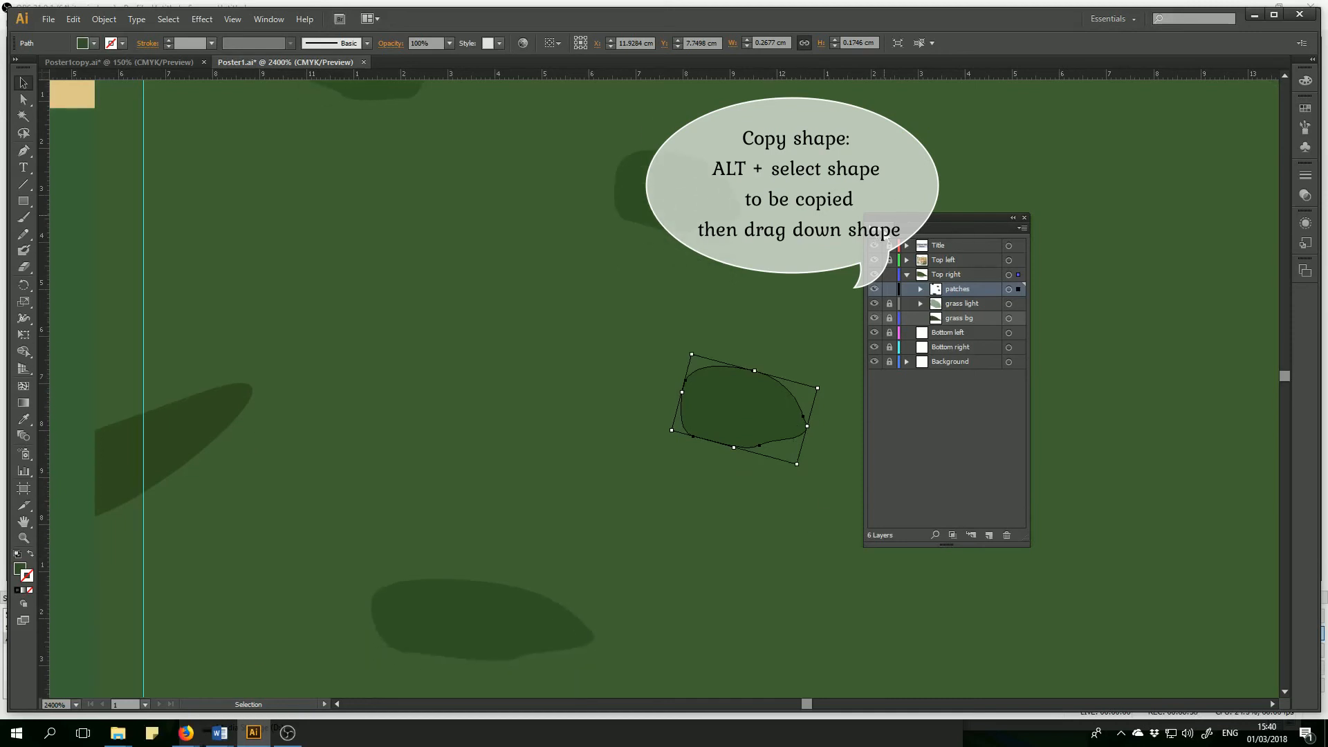
left_click_drag(879, 227, 1051, 183)
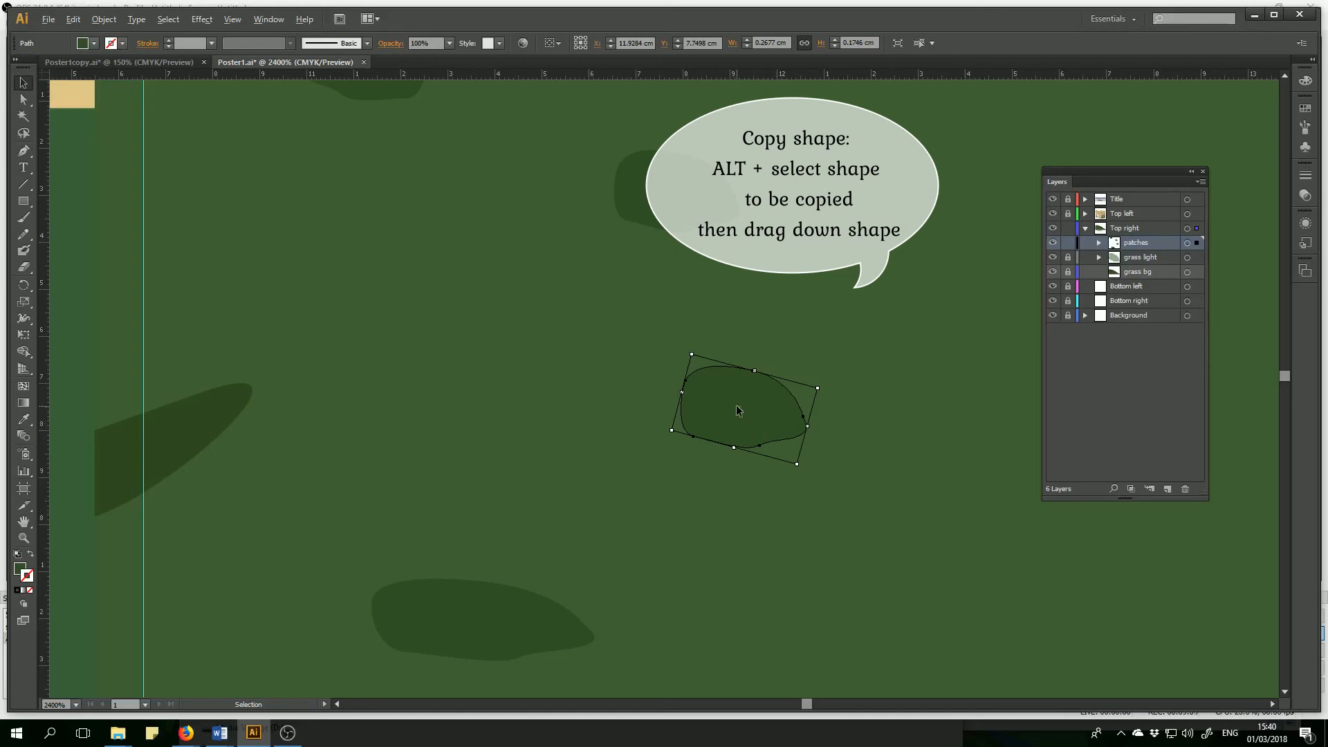
left_click_drag(739, 410, 917, 520)
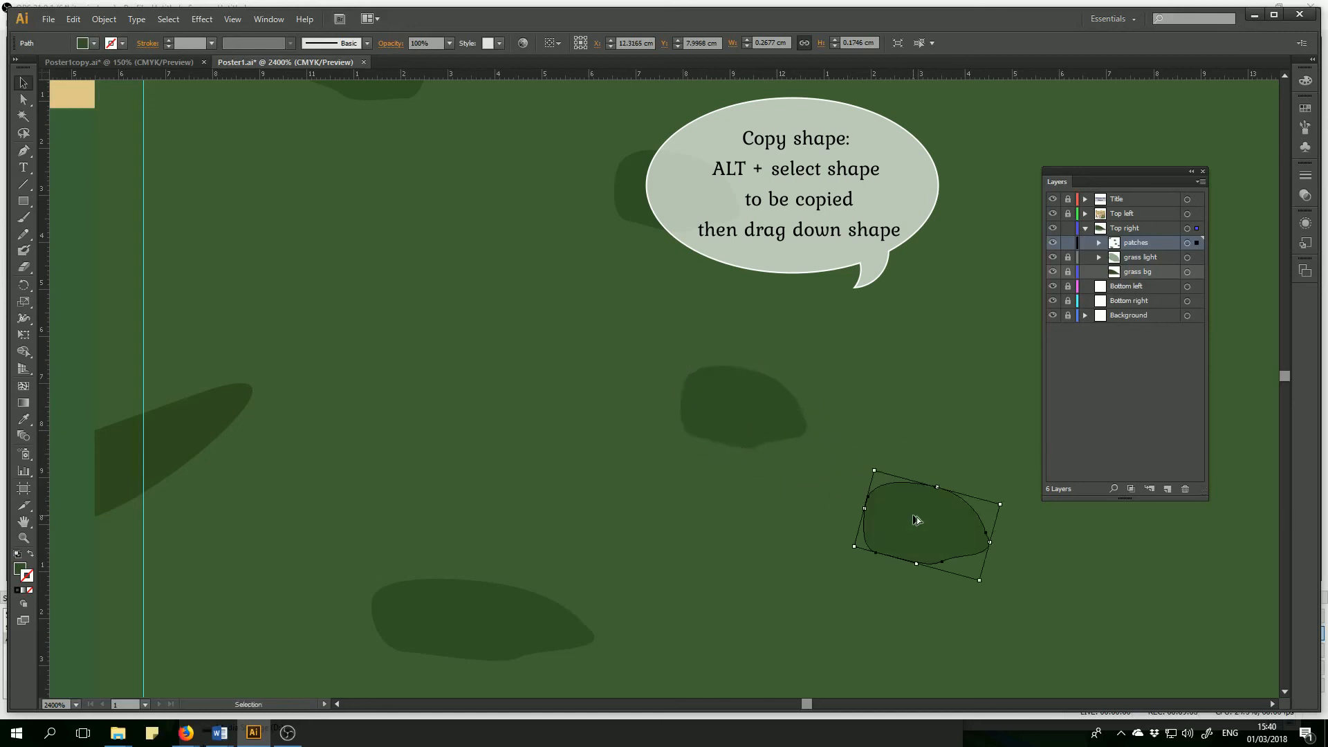
scroll(790, 564, "down", 2)
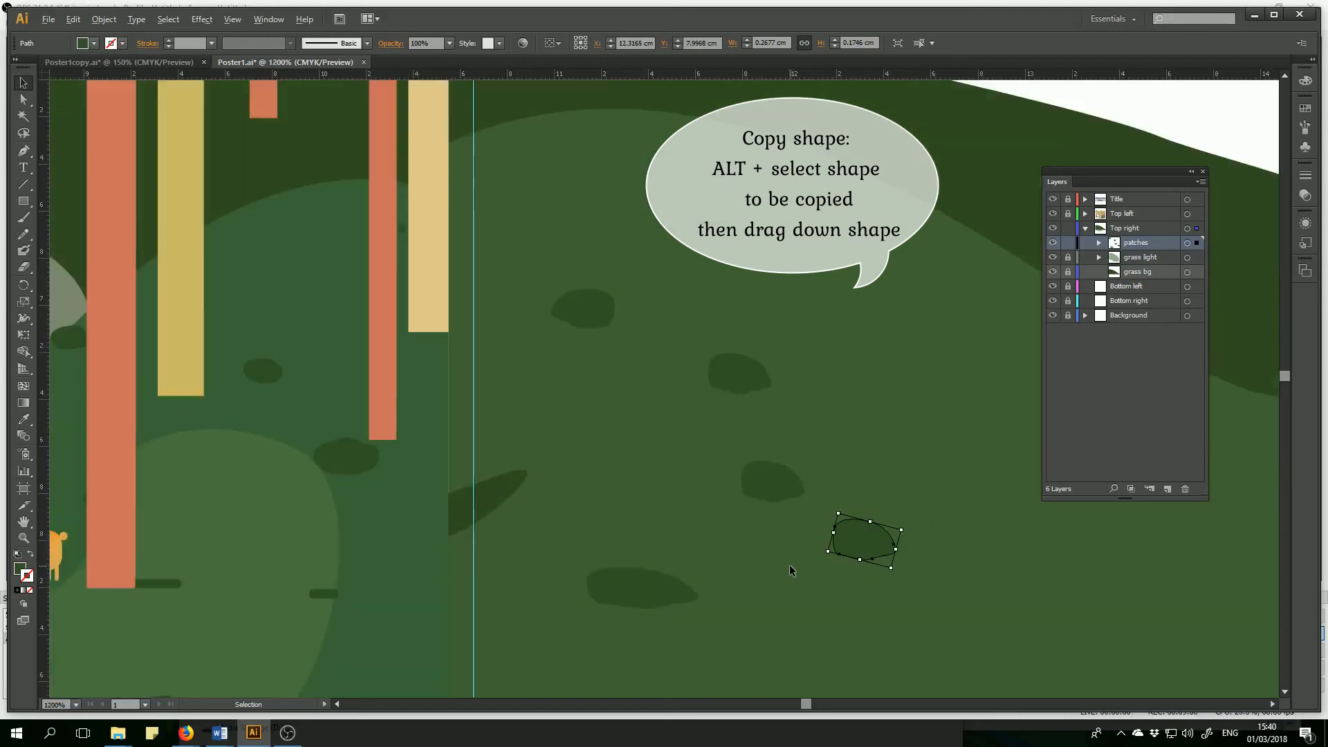